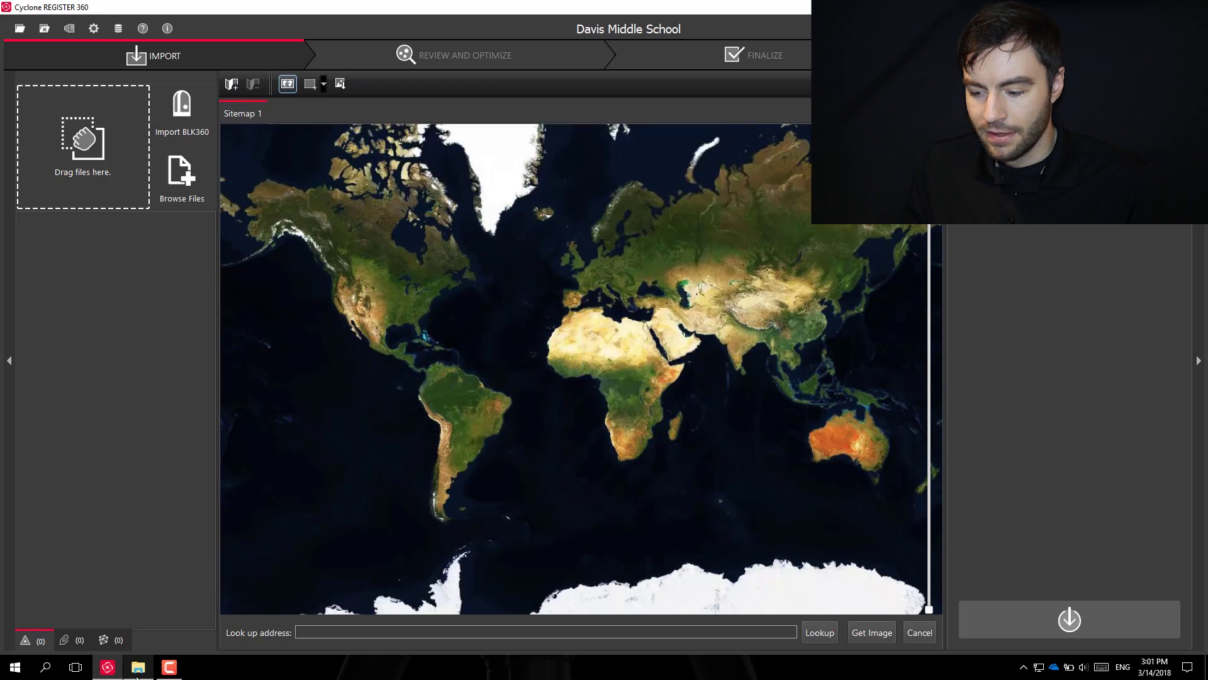
Add the Davis folder from the David Middle School directory to the project and import its BLK360 setups.
click(138, 667)
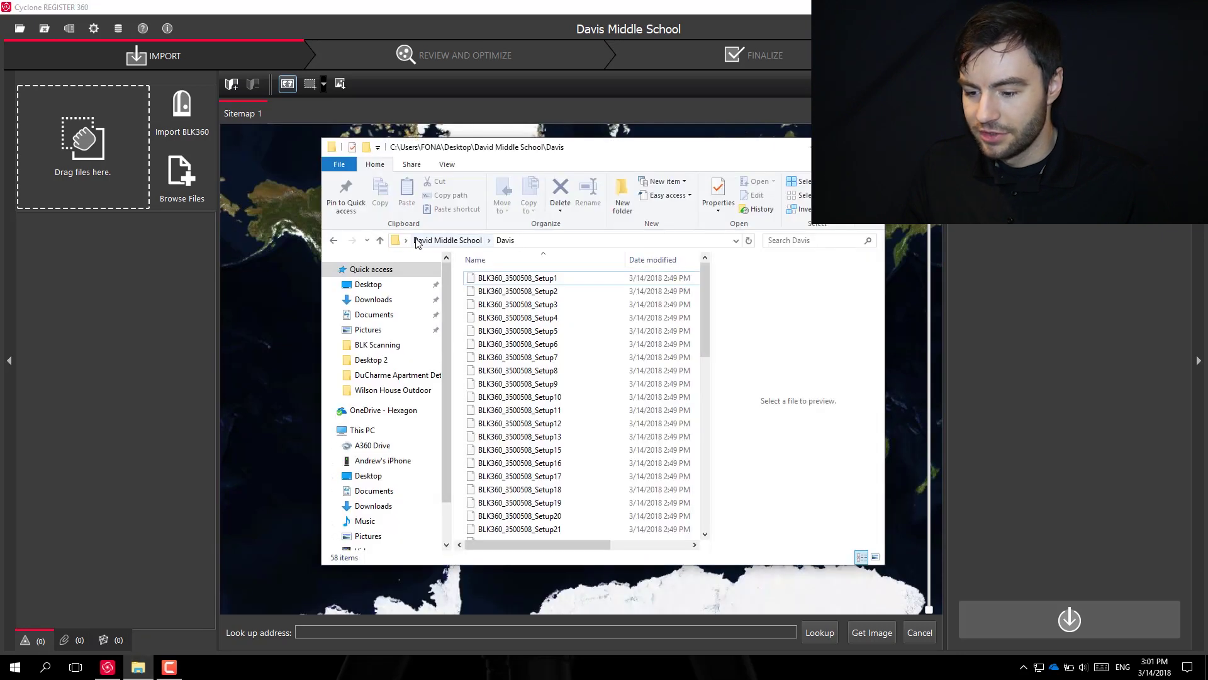
click(333, 240)
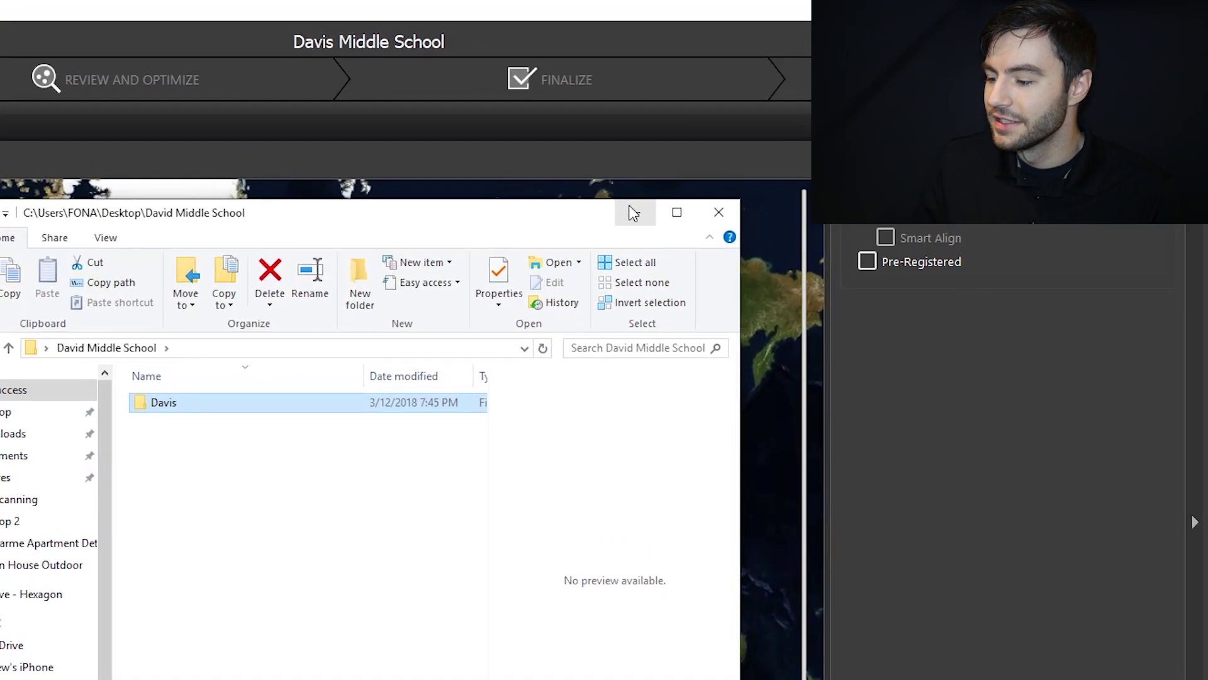
click(810, 148)
click(814, 218)
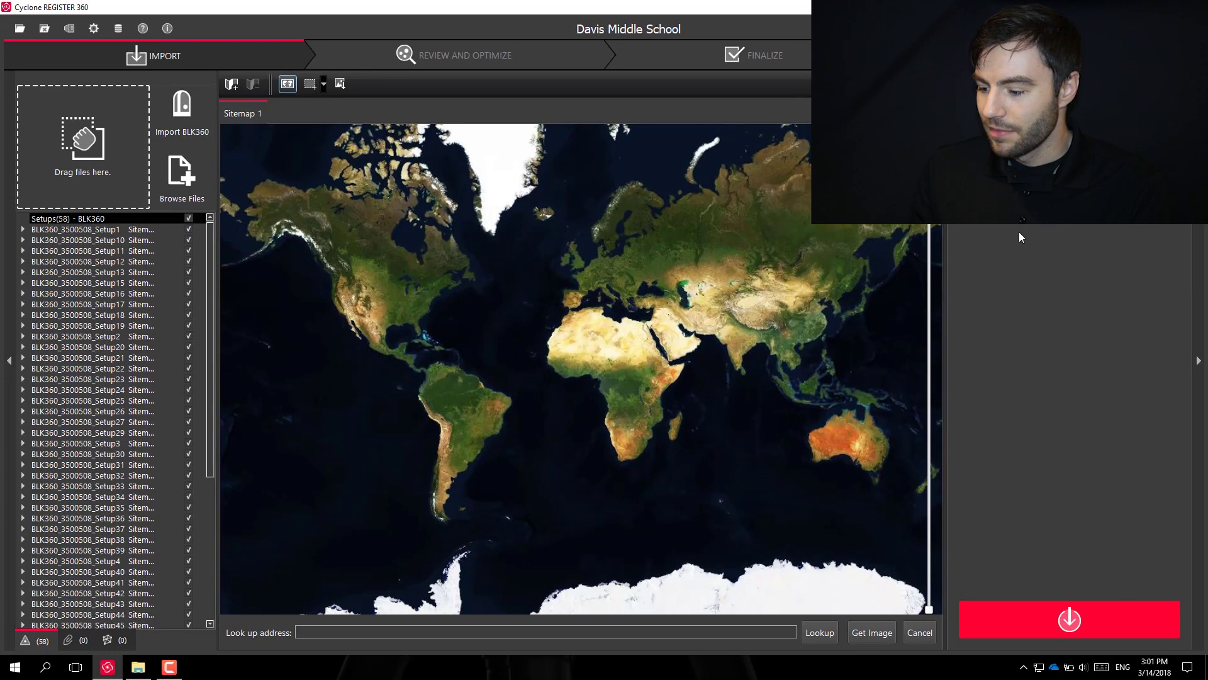
click(1070, 615)
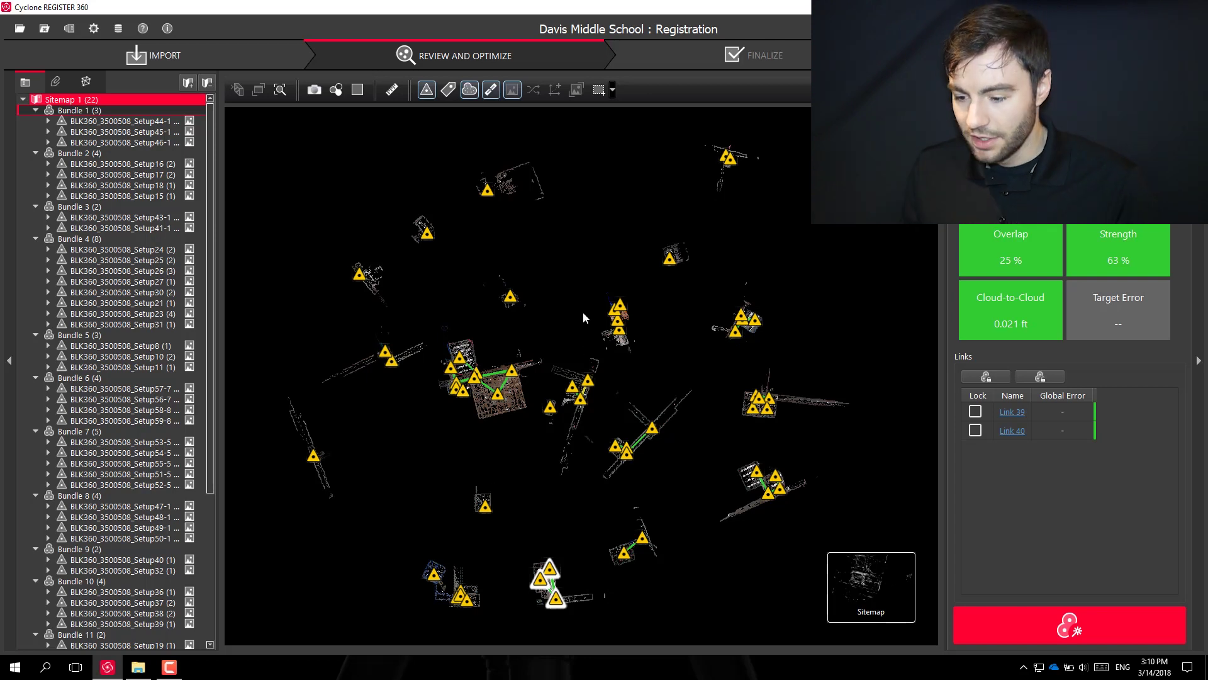
Nudge Bundle 4 slightly upward on the sitemap and review the quality figures of Bundles 4 and 2.
scroll(584, 310, up, 1)
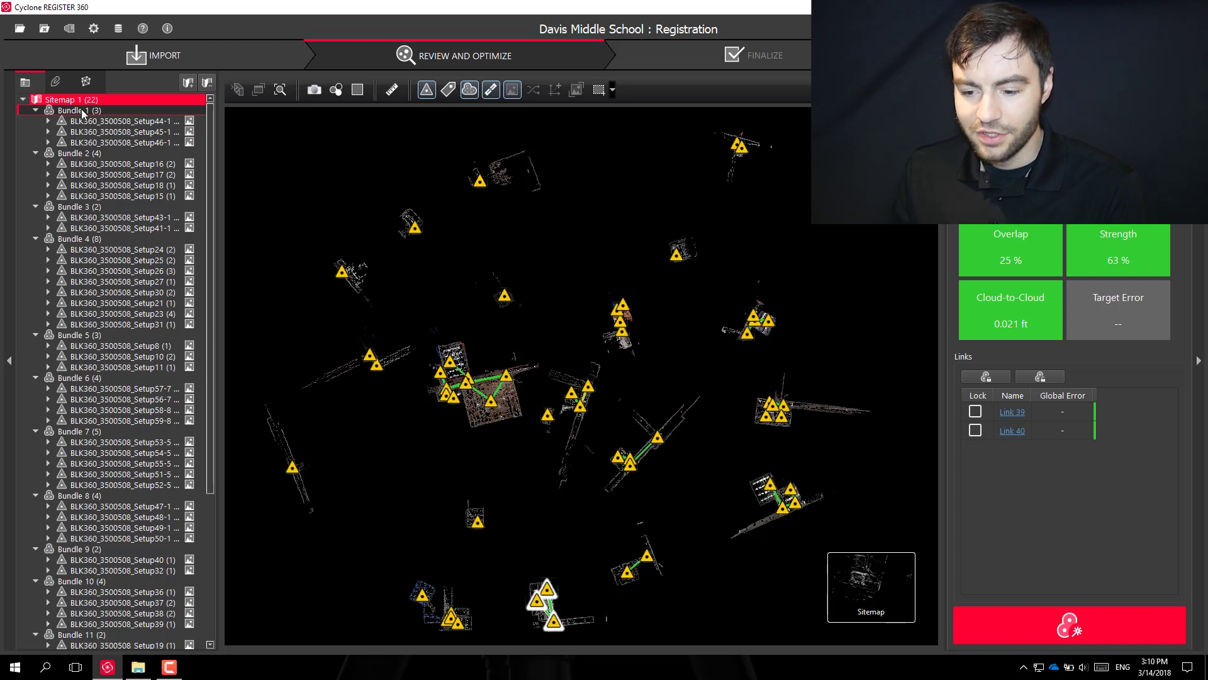
click(470, 380)
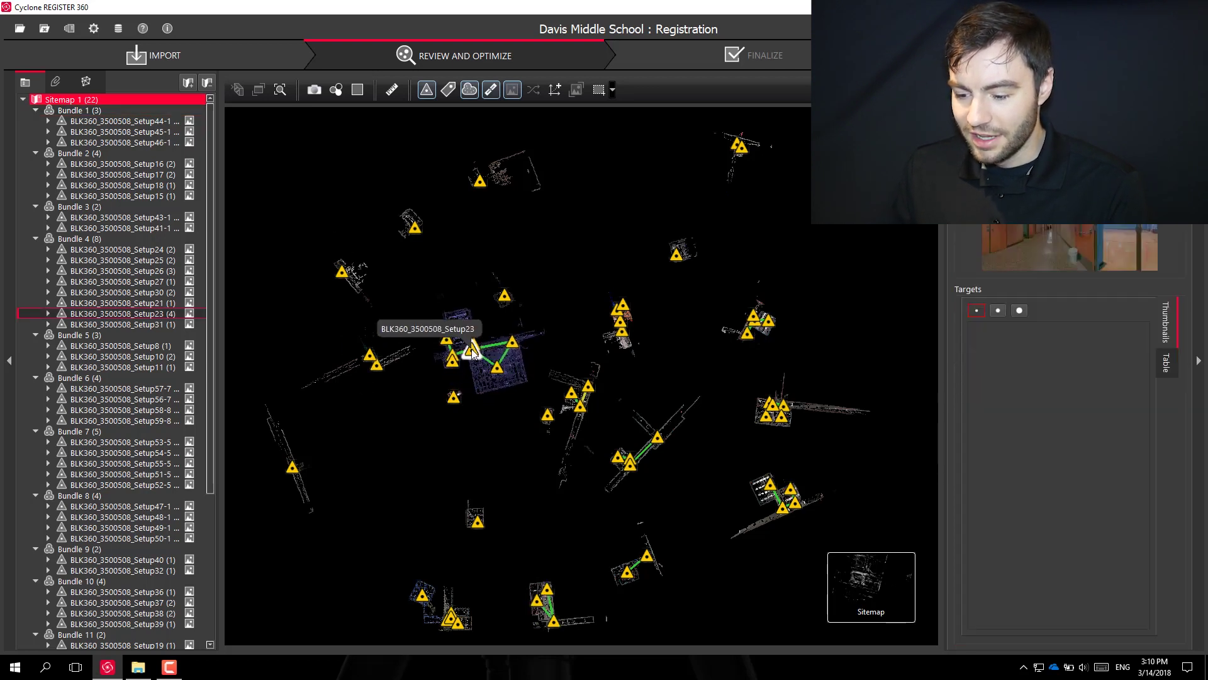
click(68, 239)
click(74, 154)
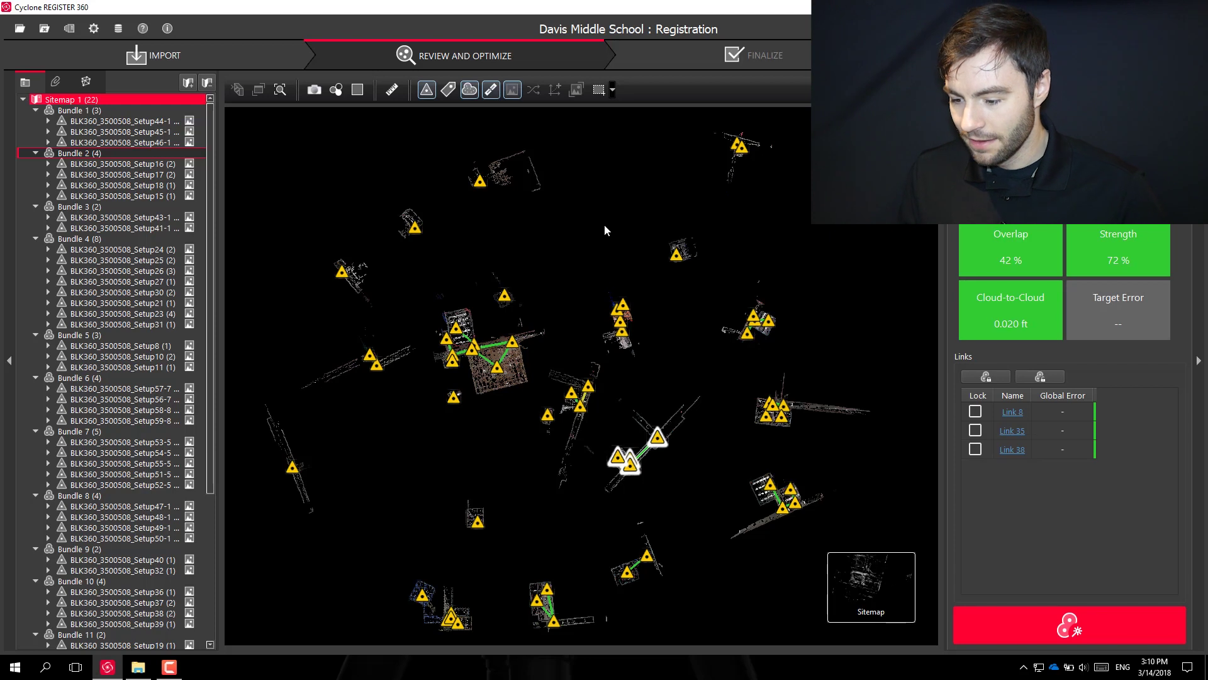
scroll(755, 352, down, 4)
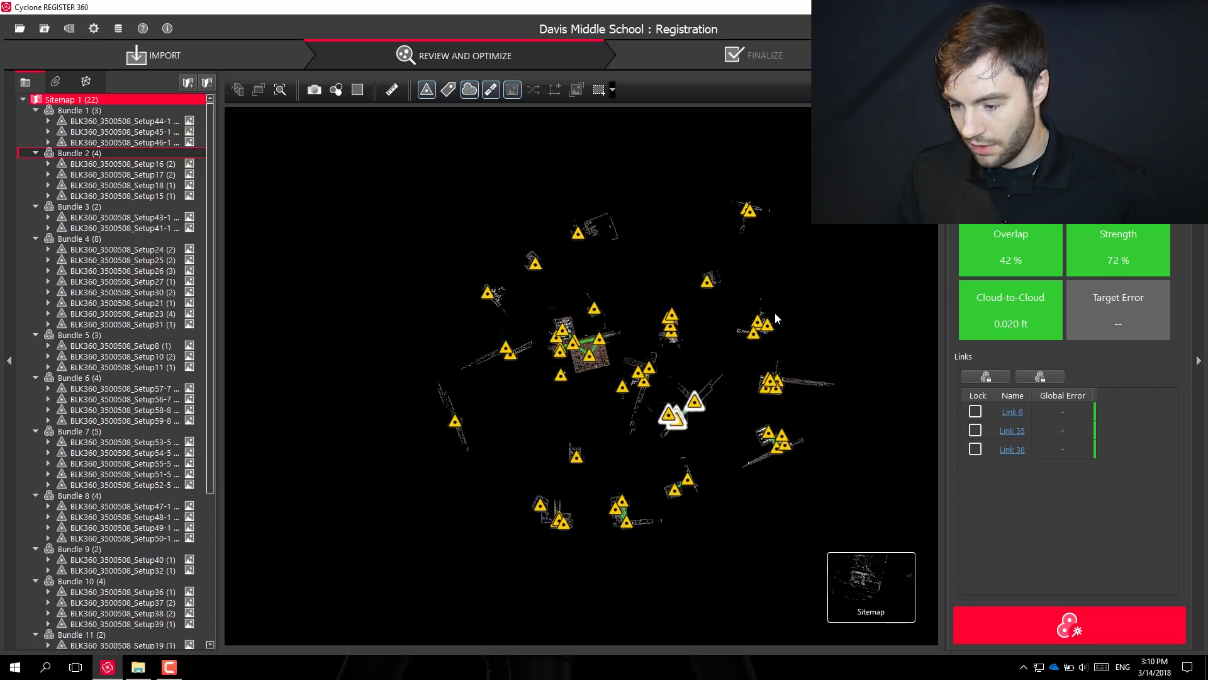
scroll(814, 326, up, 2)
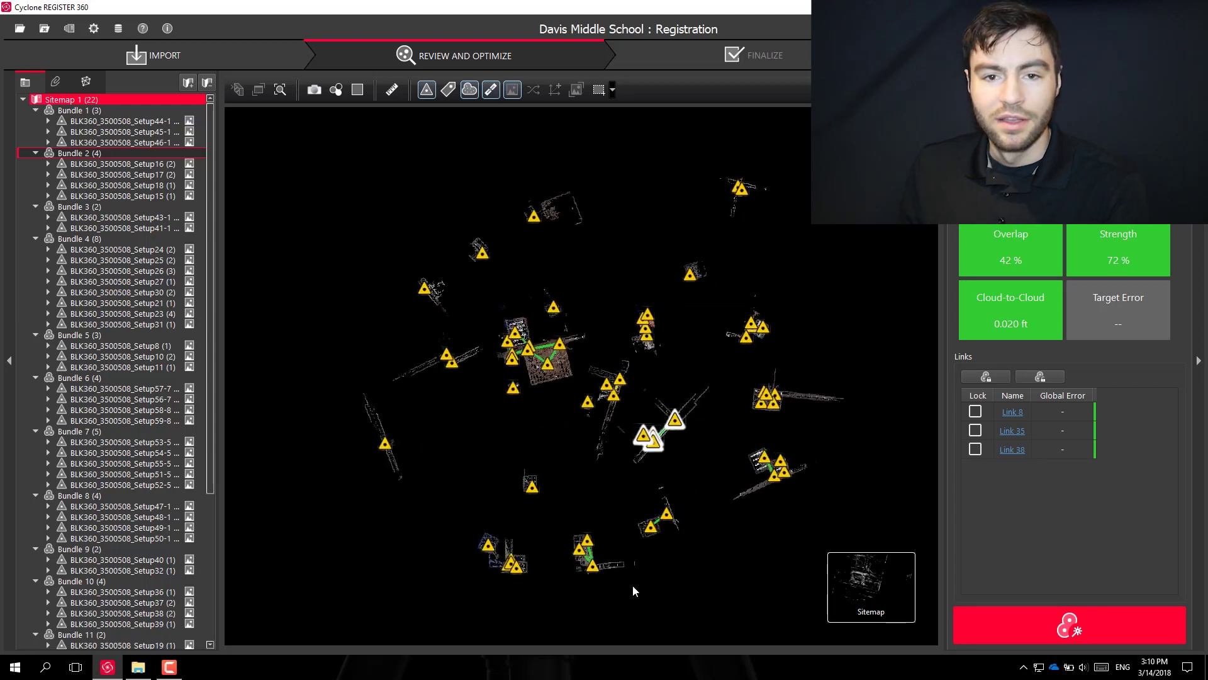
scroll(608, 566, up, 2)
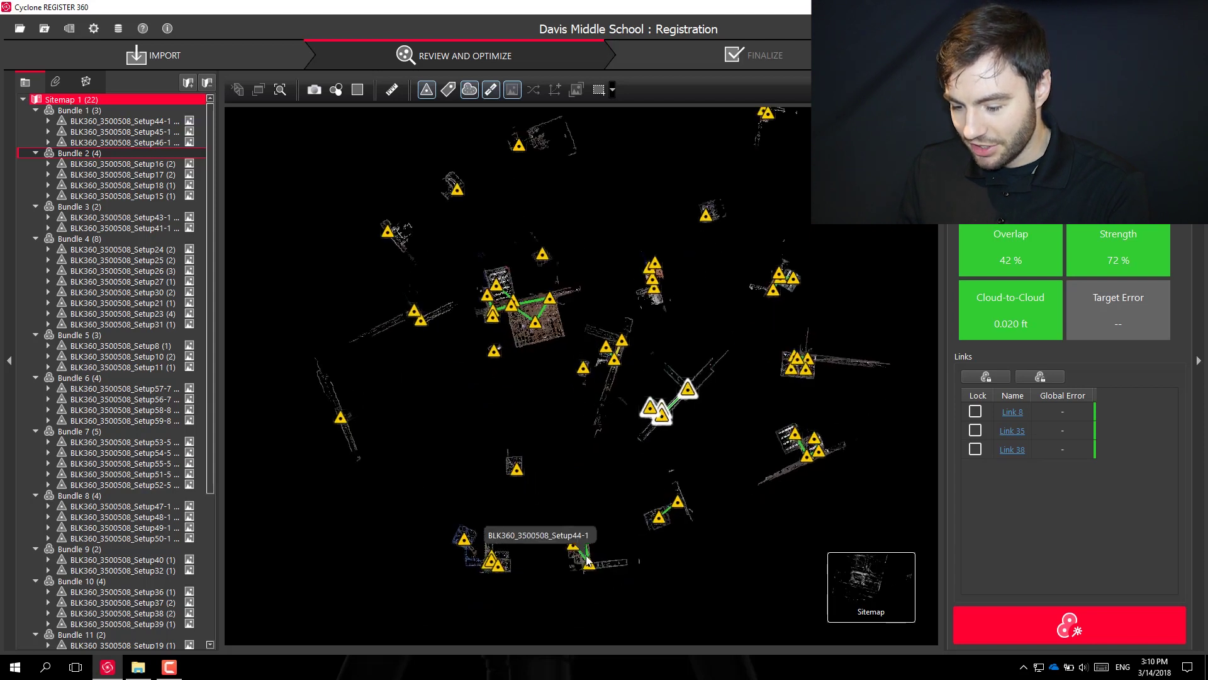
Move Bundle 1 upward on the sitemap until it sits beside Bundle 3, and shift Bundle 3 slightly upward.
drag(585, 537, 590, 482)
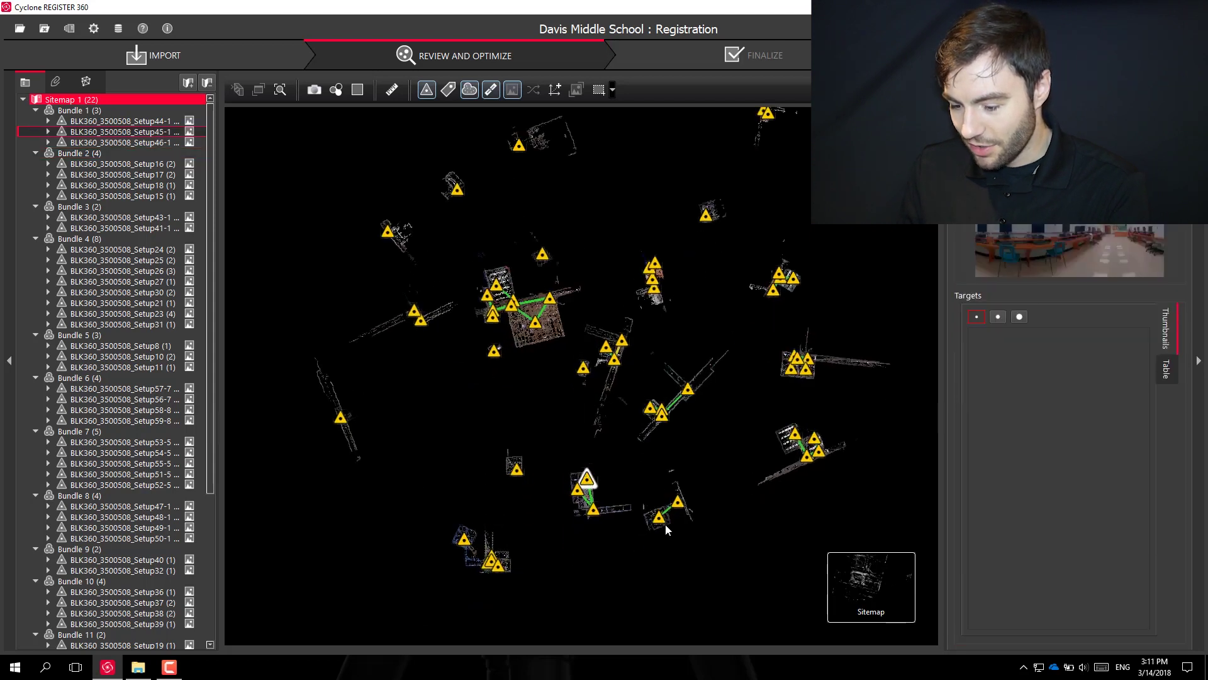
drag(659, 514, 666, 493)
scroll(667, 497, down, 2)
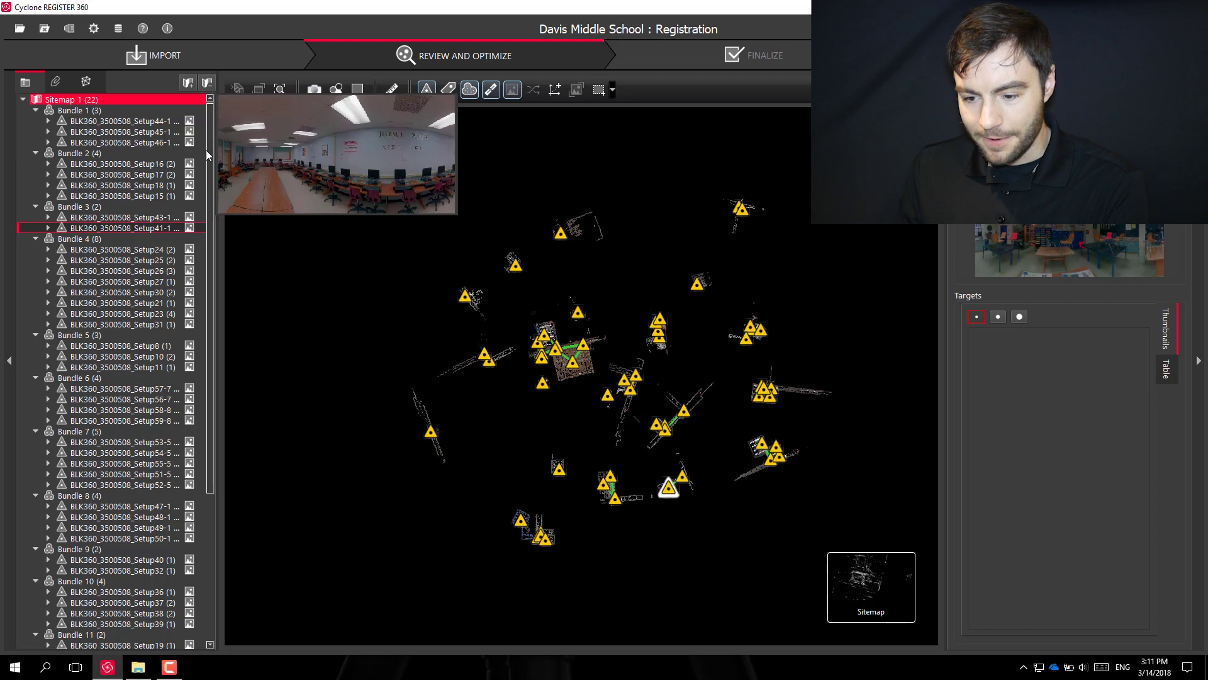
Preview the panorama images of the setups in the first bundles.
mouse_move(192, 130)
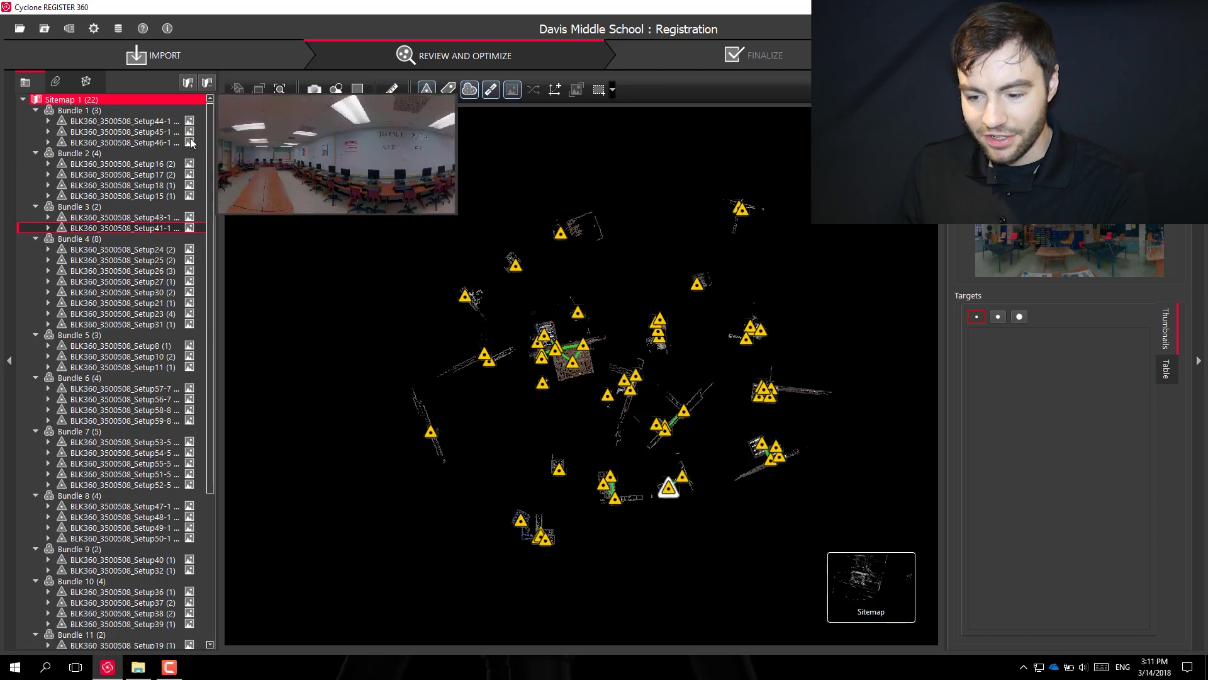
scroll(182, 250, down, 1)
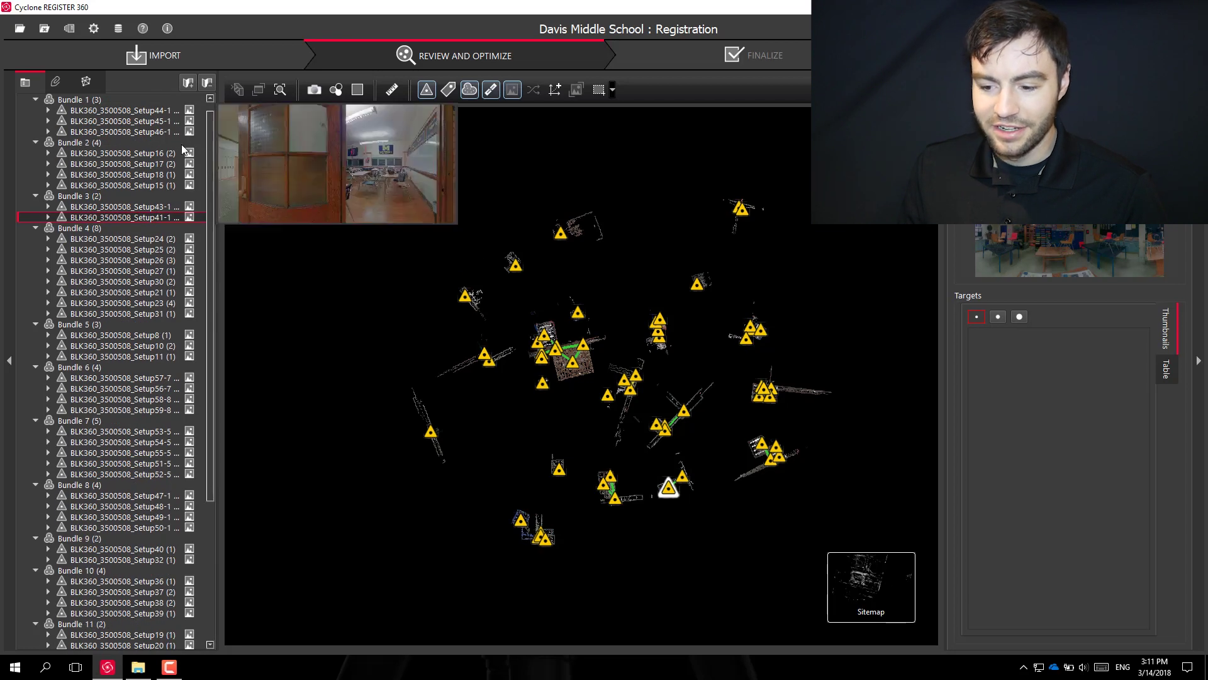
scroll(151, 149, up, 1)
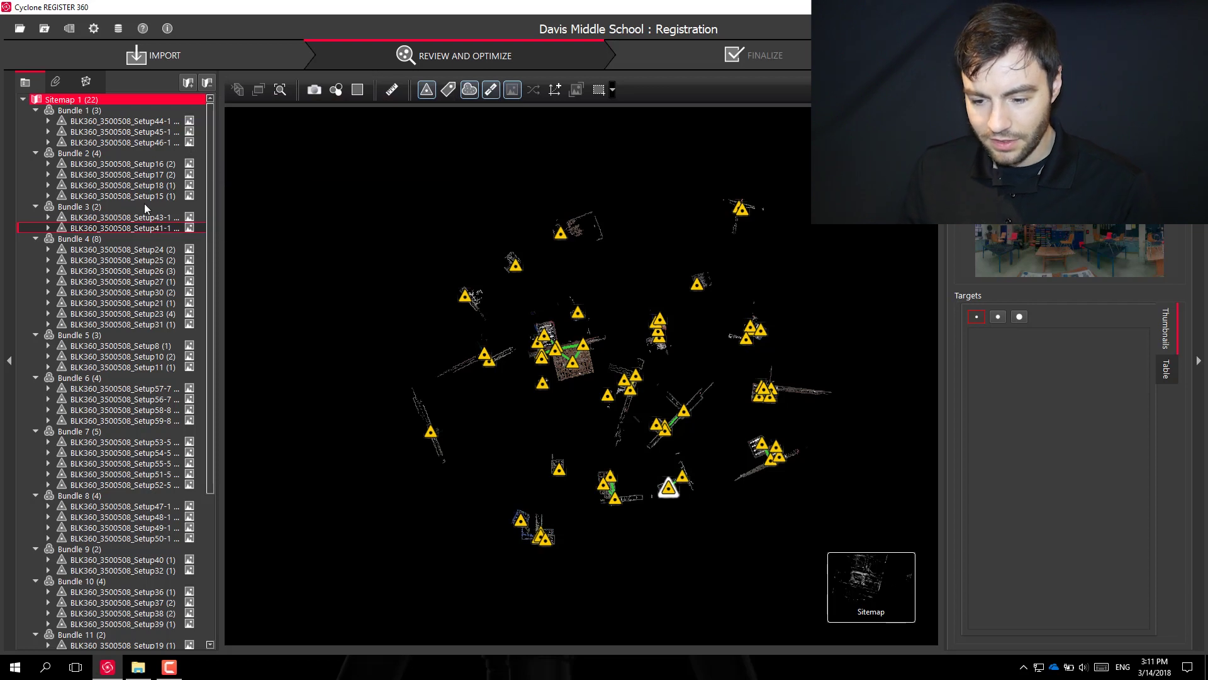
Select Setup2 in Bundle 13 and move the bundle away from Bundle 12 into an empty sitemap area.
scroll(157, 220, down, 6)
scroll(162, 224, down, 1)
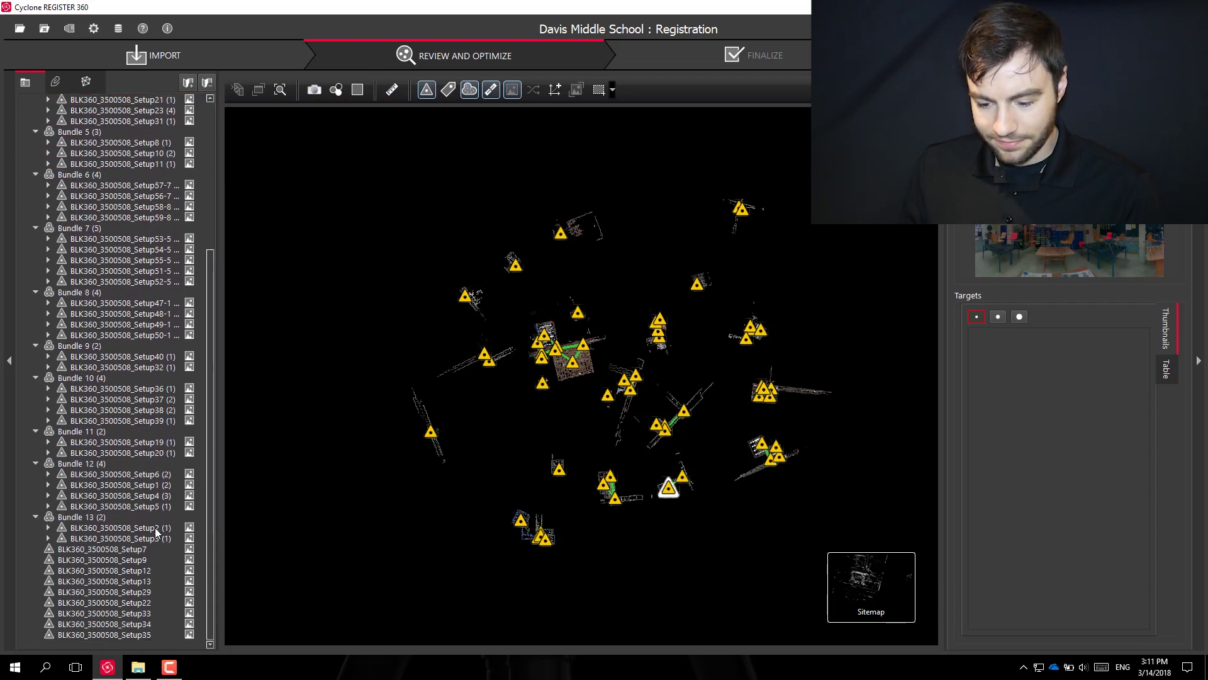
click(129, 528)
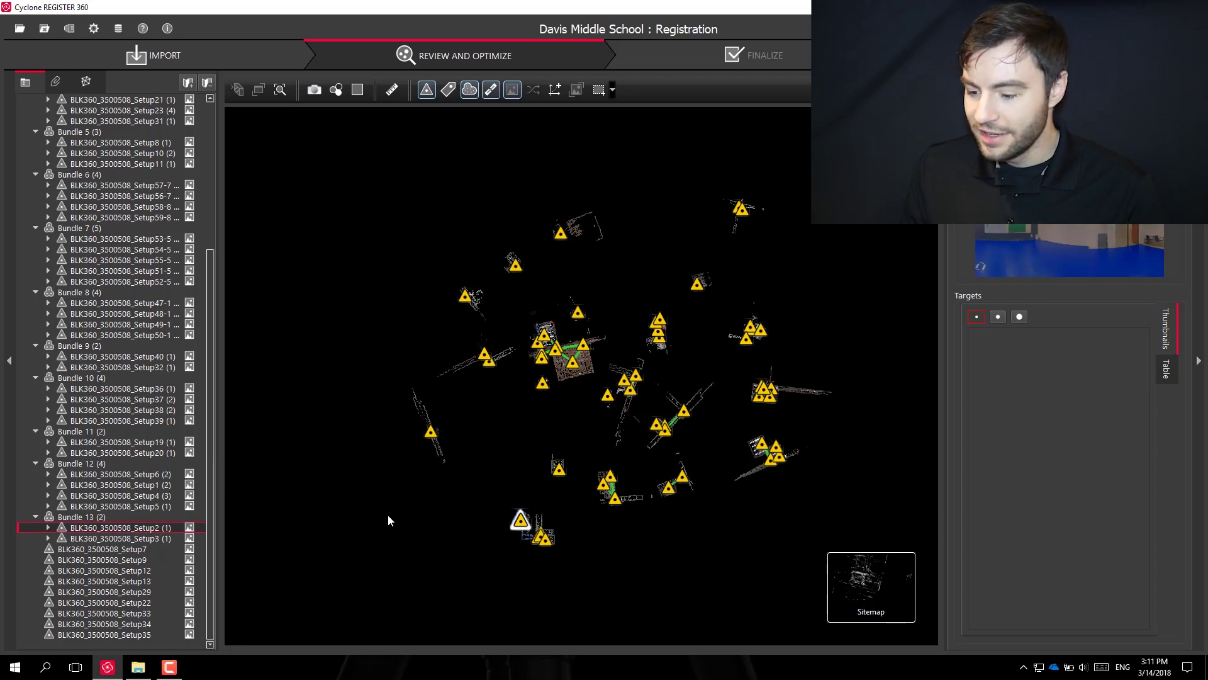
drag(520, 521, 491, 478)
Show Setup3 of Bundle 13 in the cloud viewer and look around the room to the exit doors.
scroll(491, 478, up, 5)
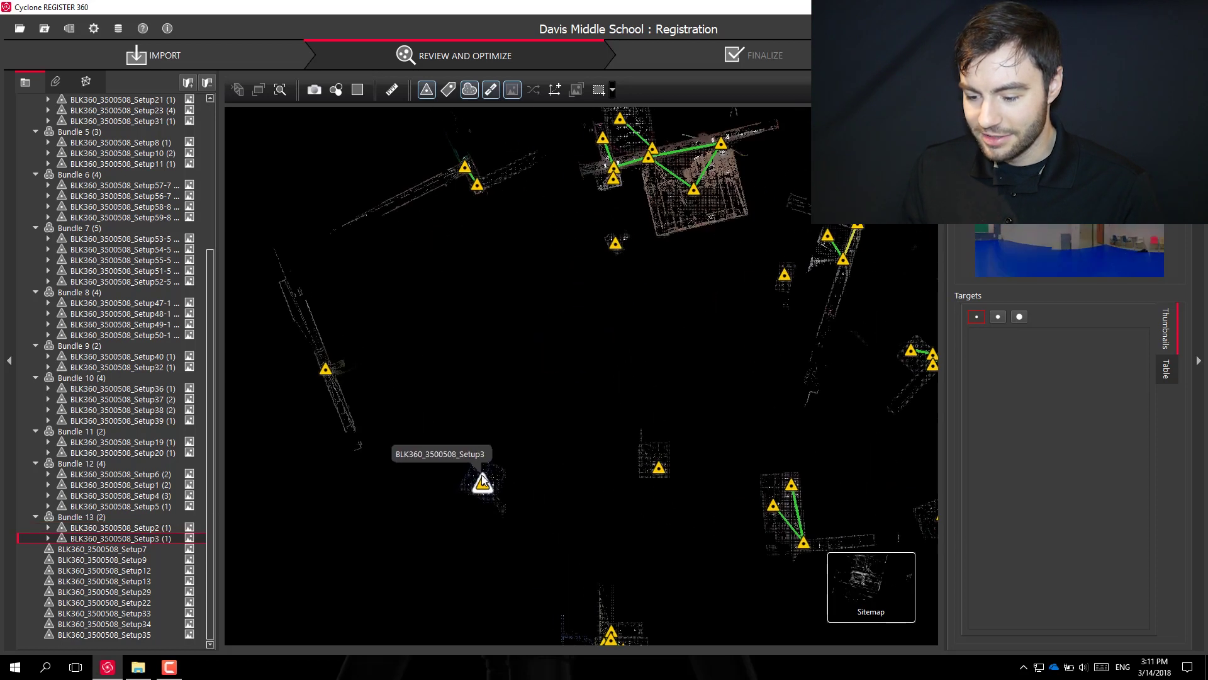
scroll(481, 479, up, 2)
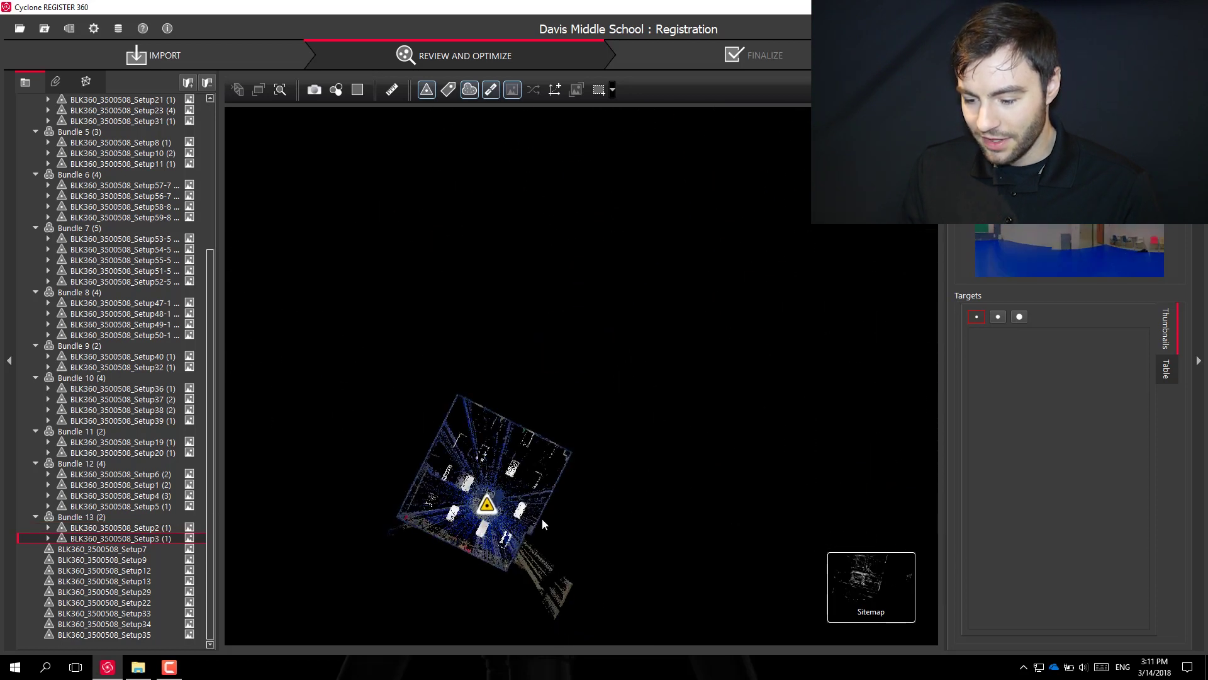
right_click(489, 504)
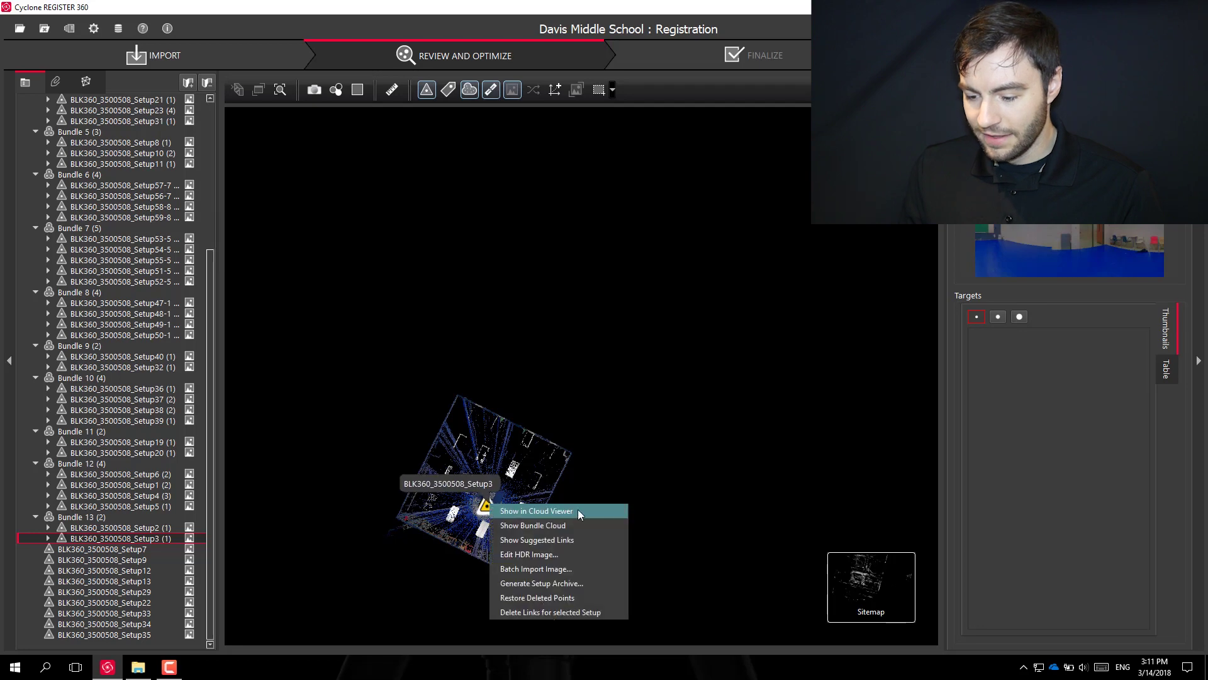
click(580, 512)
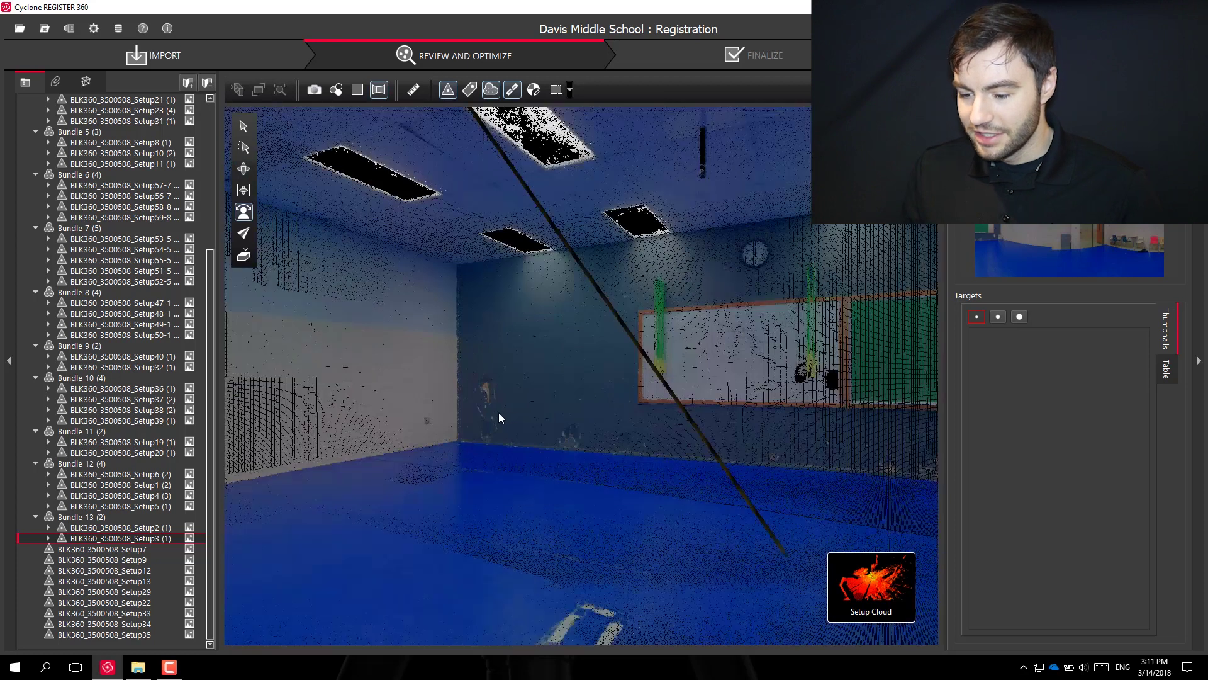
drag(499, 418, 831, 486)
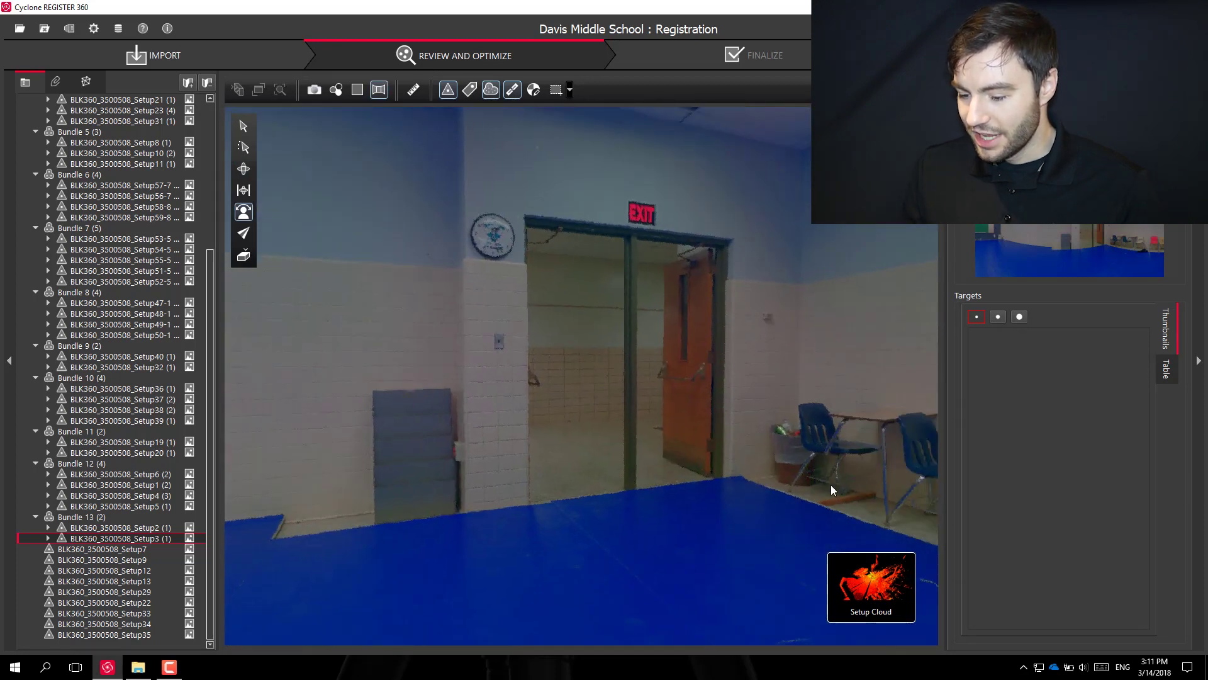
Review Bundle 13's link and quality figures, and return to the sitemap view.
click(79, 517)
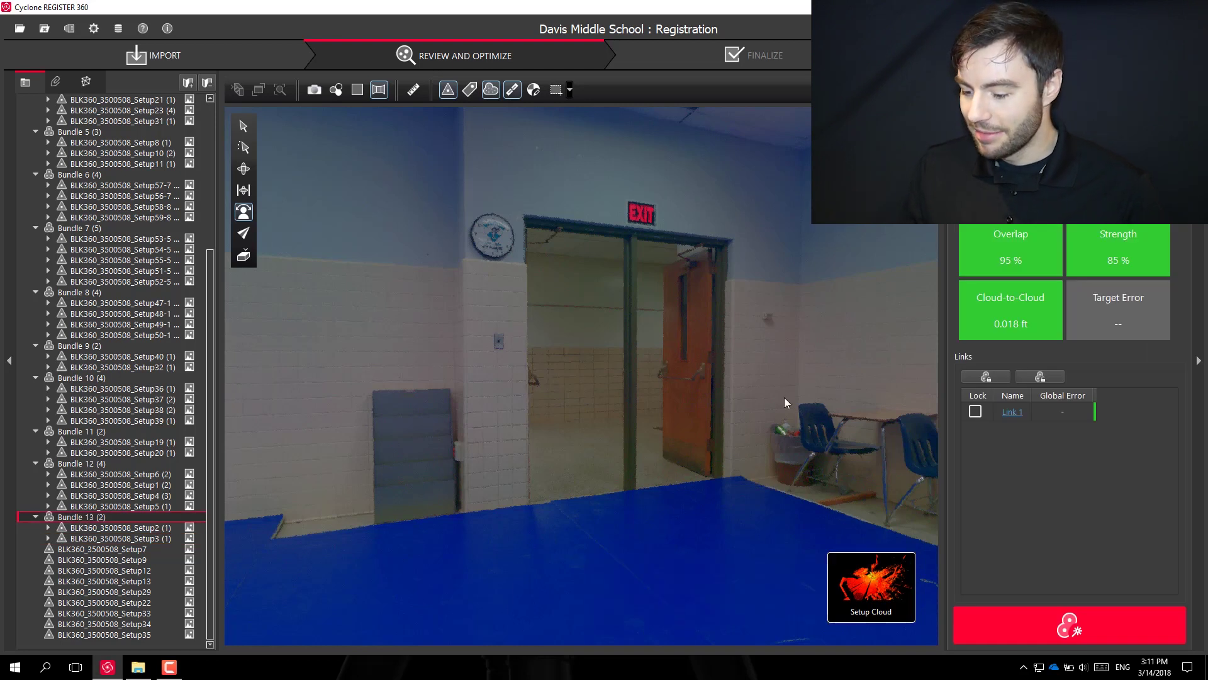
mouse_move(876, 587)
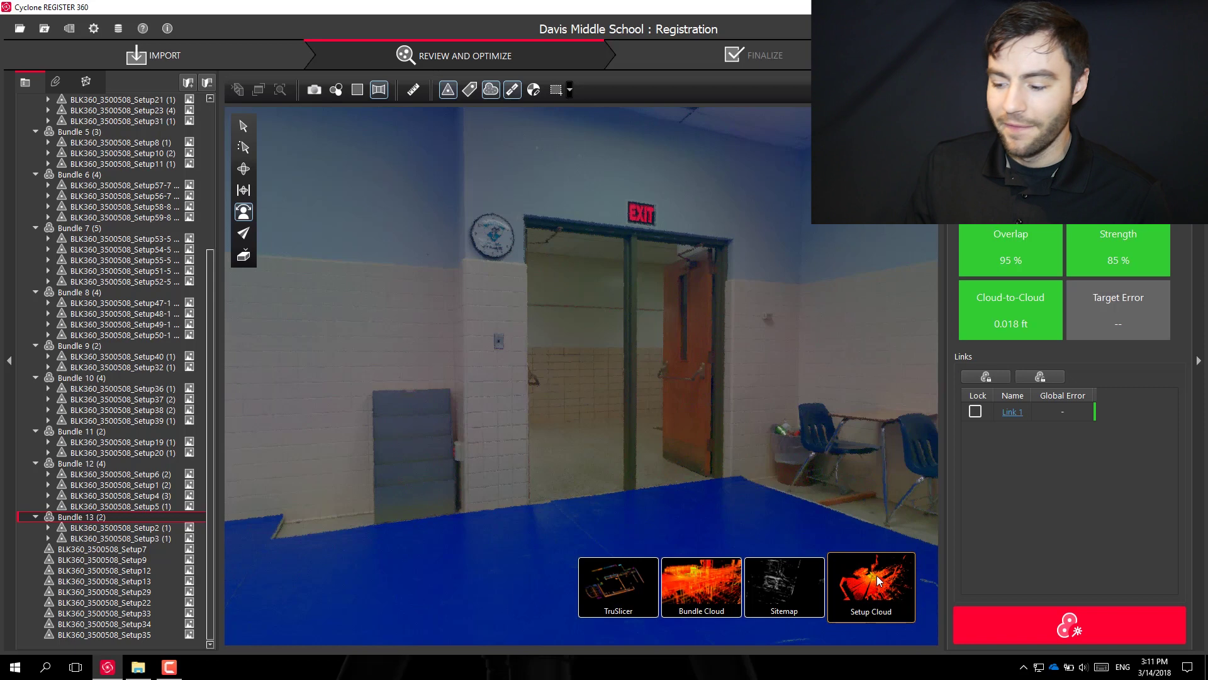
click(790, 585)
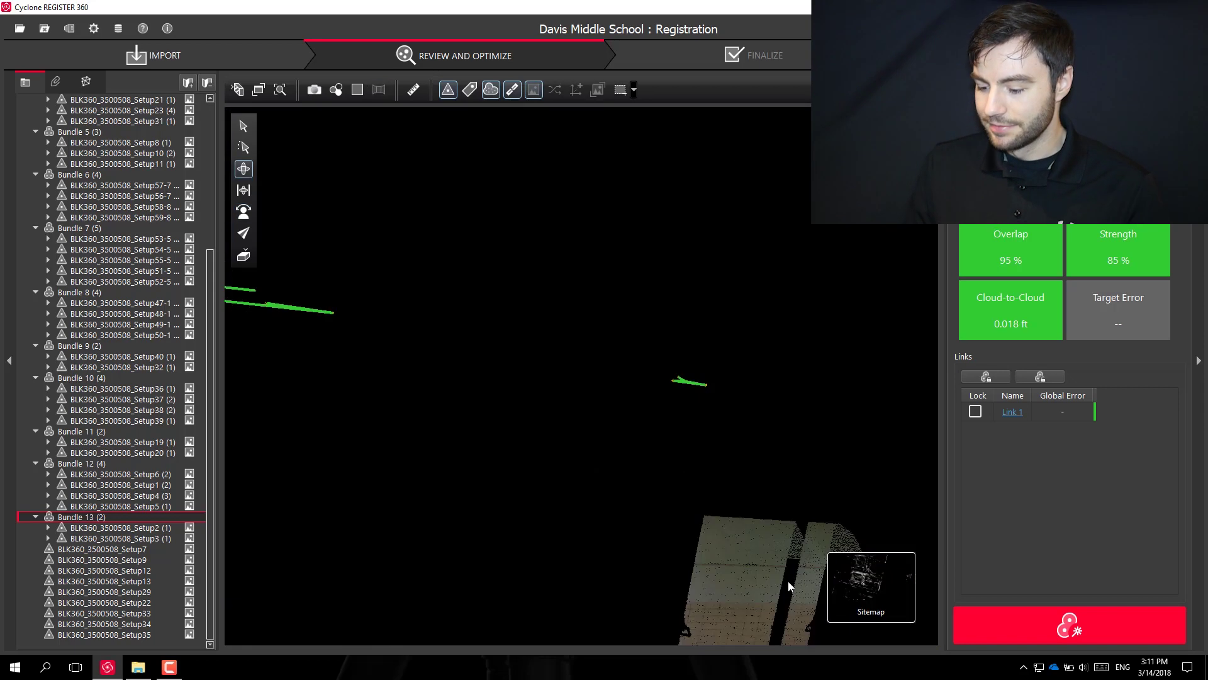
scroll(439, 547, up, 2)
scroll(561, 469, up, 1)
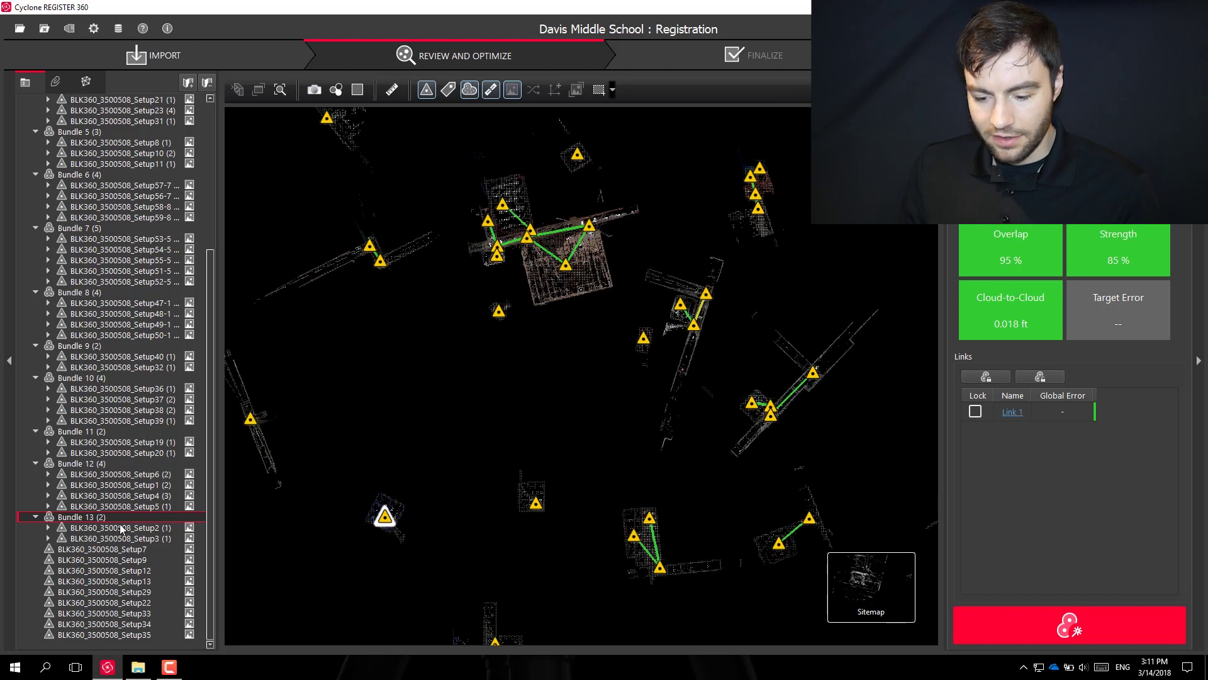
Locate Setup2 of Bundle 13 and Setup1 of Bundle 12 on the sitemap.
click(162, 527)
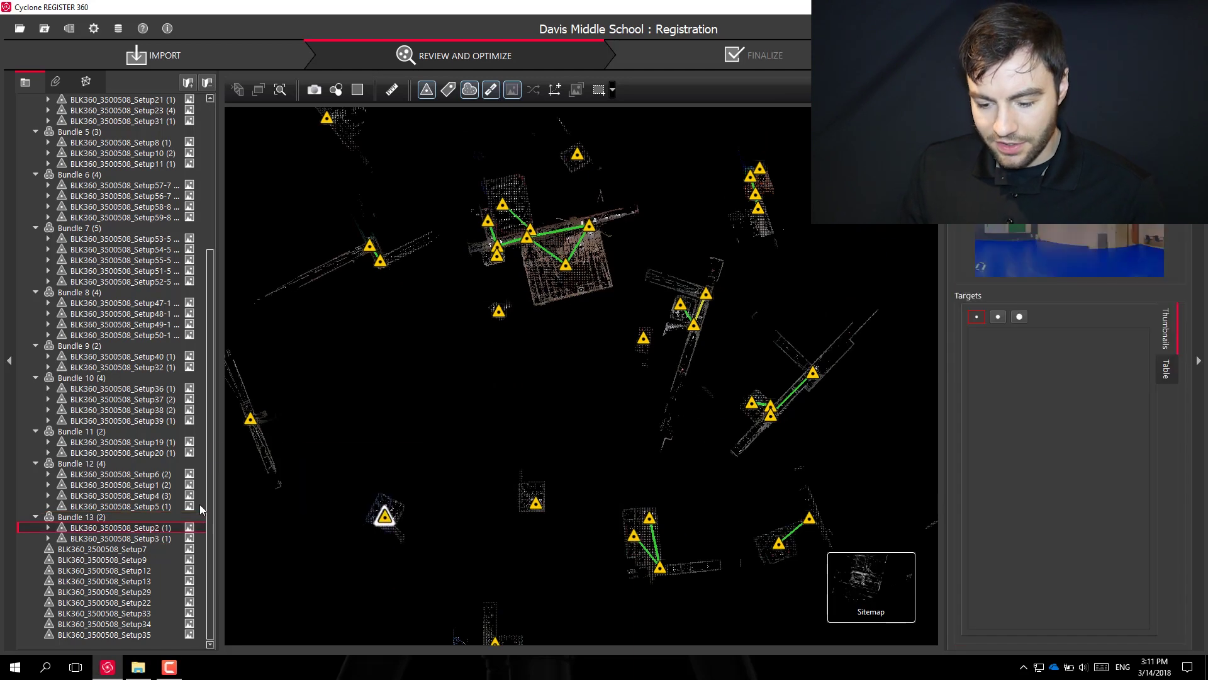
click(148, 485)
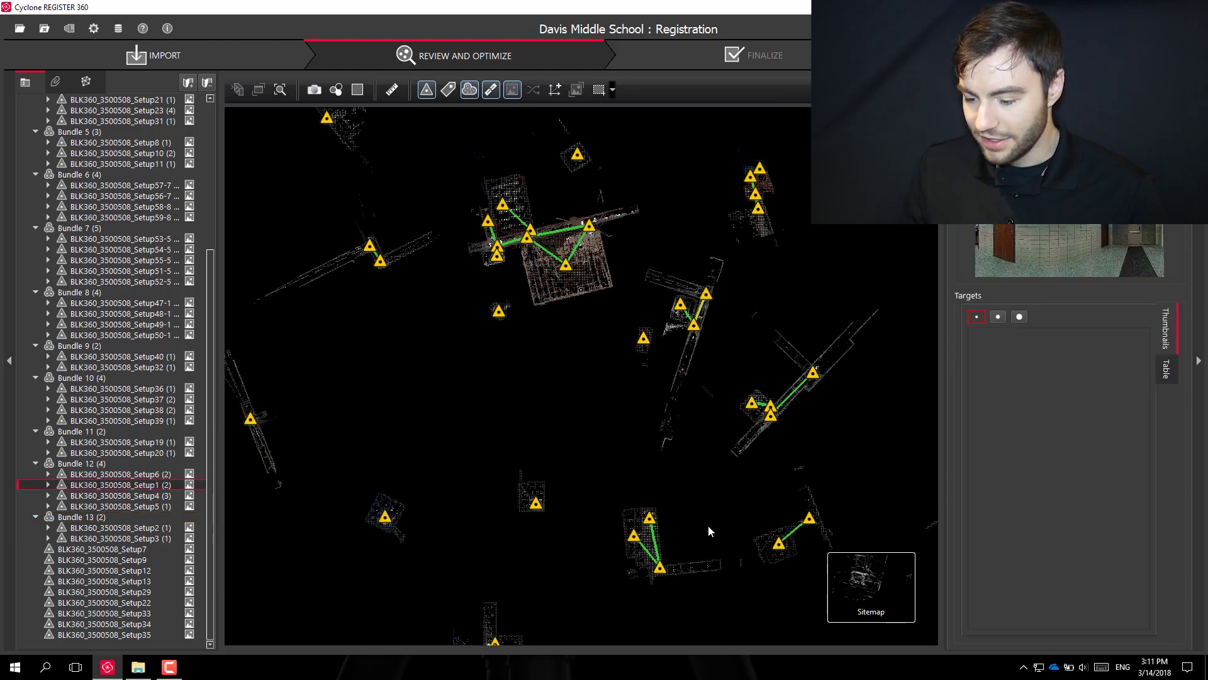
scroll(472, 276, down, 6)
scroll(552, 135, up, 2)
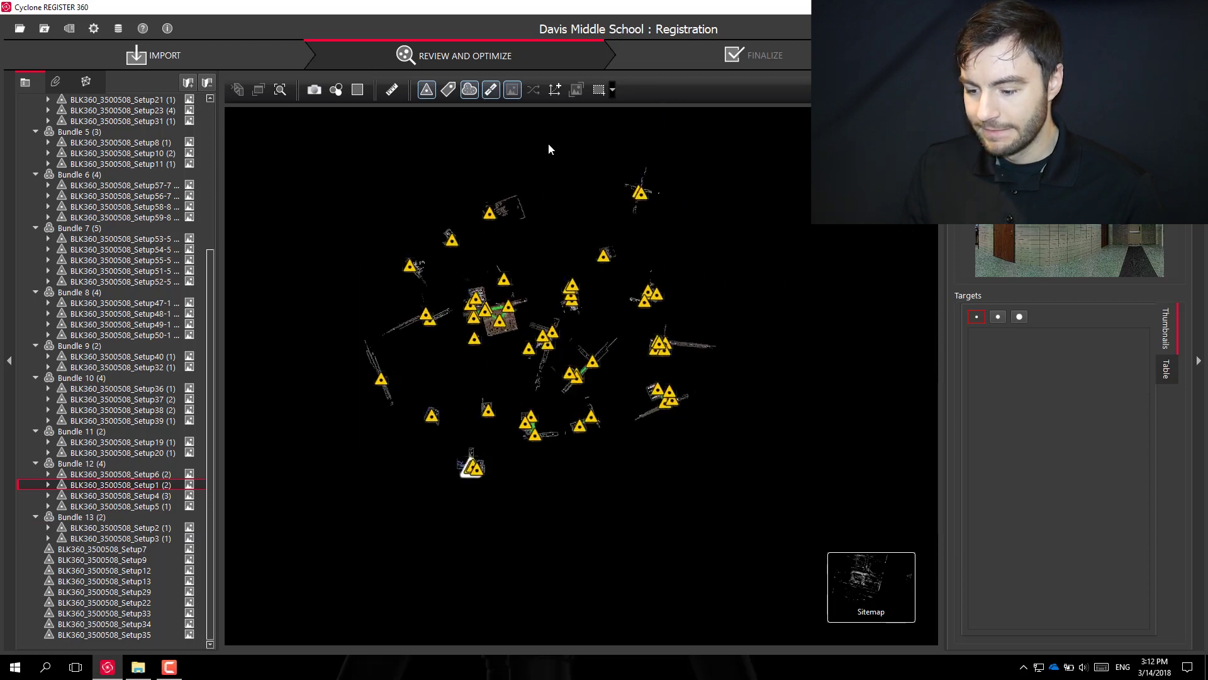
Move Bundle 13 against the left side of Bundle 12's hallway so that the scans overlap on the sitemap.
click(463, 447)
scroll(463, 447, up, 4)
drag(308, 319, 430, 422)
scroll(441, 448, up, 4)
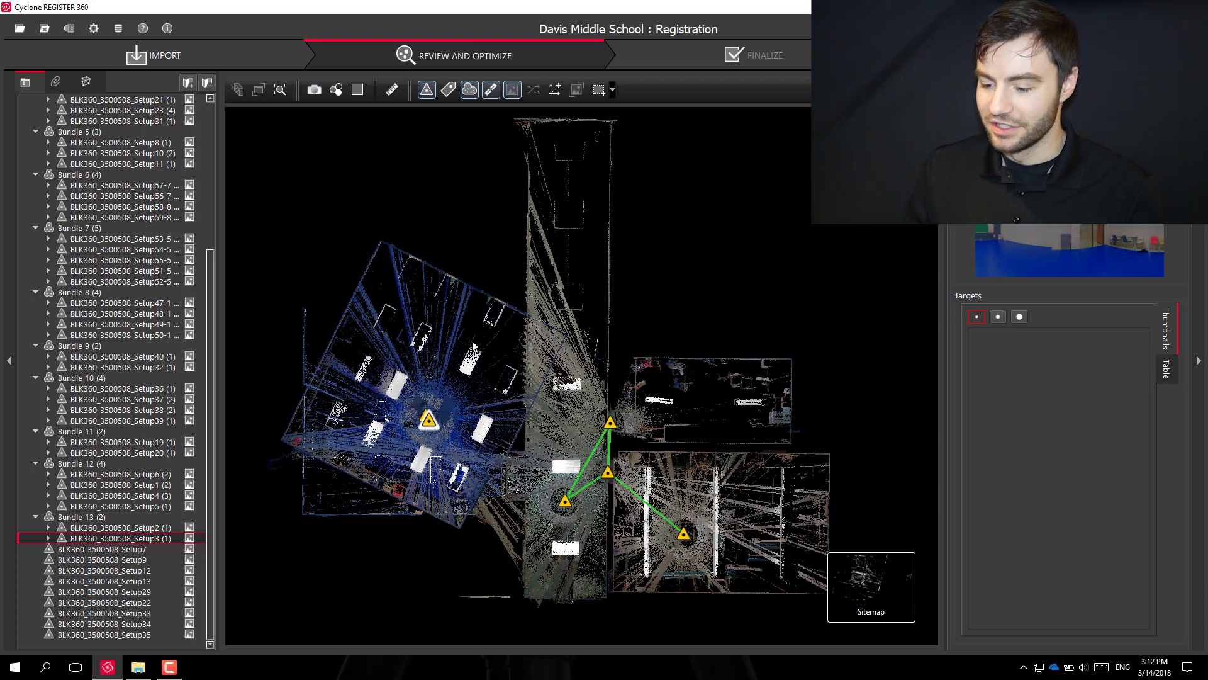
Pair Setup3 of Bundle 13 with Setup1 of Bundle 12 and open them for visual alignment.
click(601, 90)
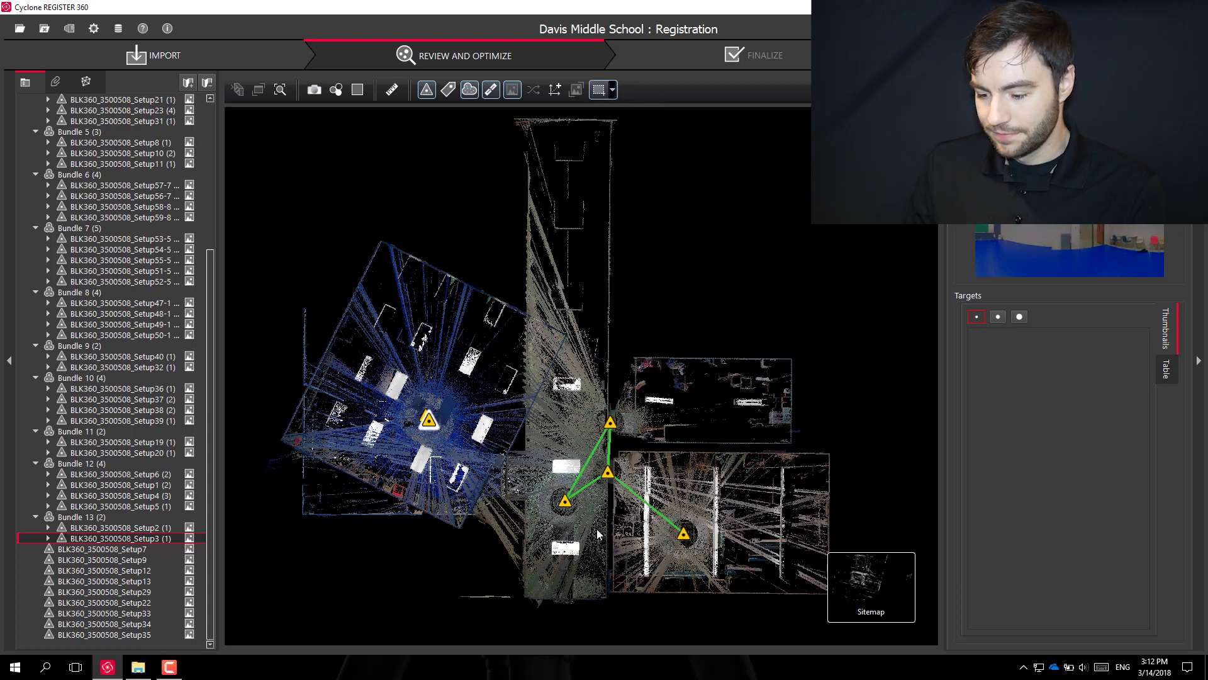
drag(589, 527, 418, 419)
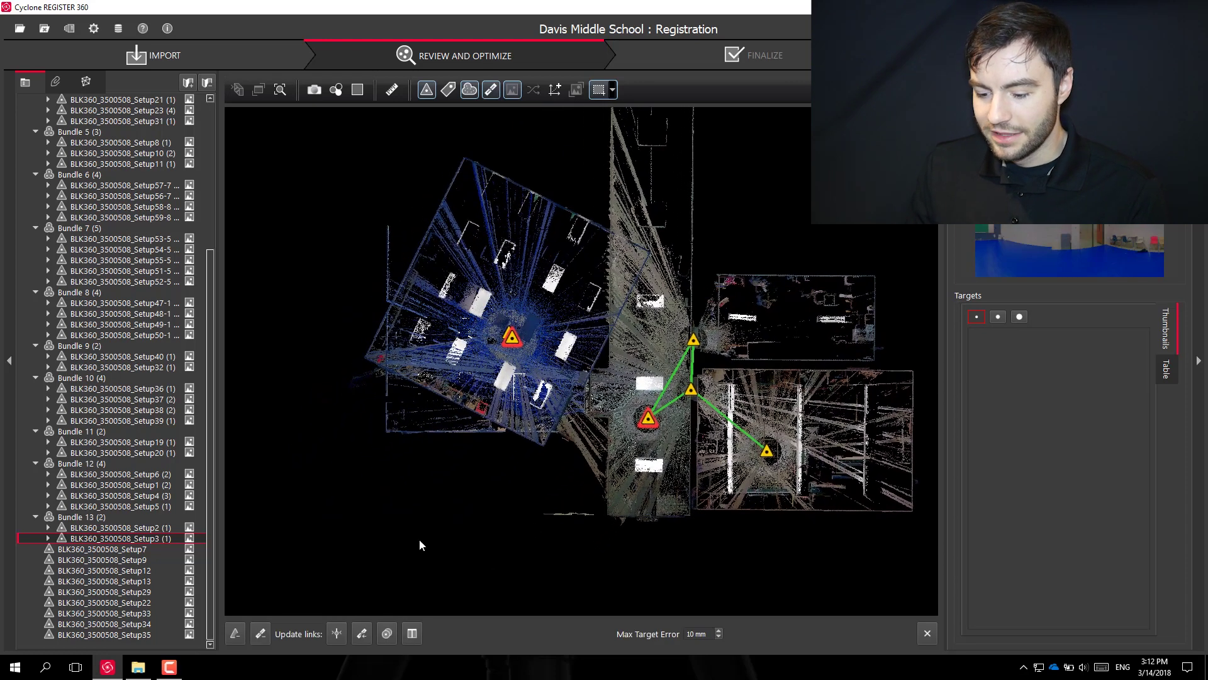
click(394, 635)
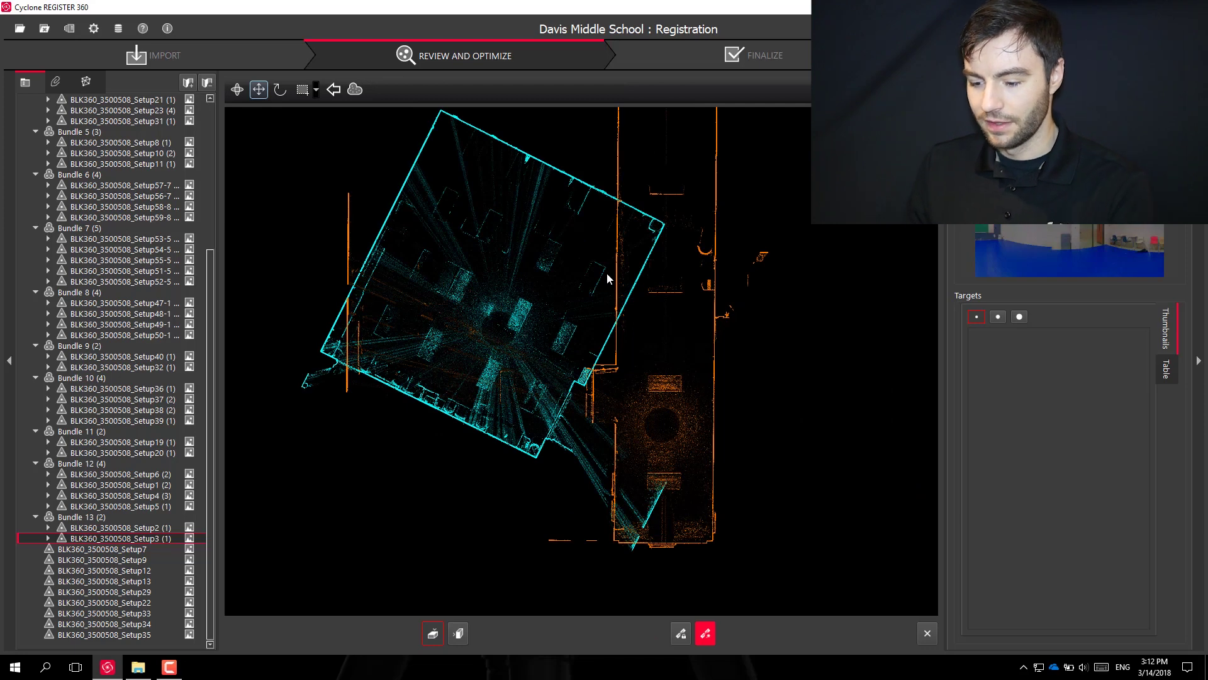
Align the blue Setup3 cloud with the orange hallway cloud in the top view, matching their shared walls.
scroll(700, 343, up, 10)
scroll(530, 344, down, 5)
scroll(728, 415, up, 5)
scroll(728, 415, down, 5)
scroll(535, 240, up, 4)
Check the alignment of both clouds in the side view, create the link and optimize the merged bundle.
click(458, 633)
scroll(631, 296, up, 3)
click(705, 633)
click(761, 450)
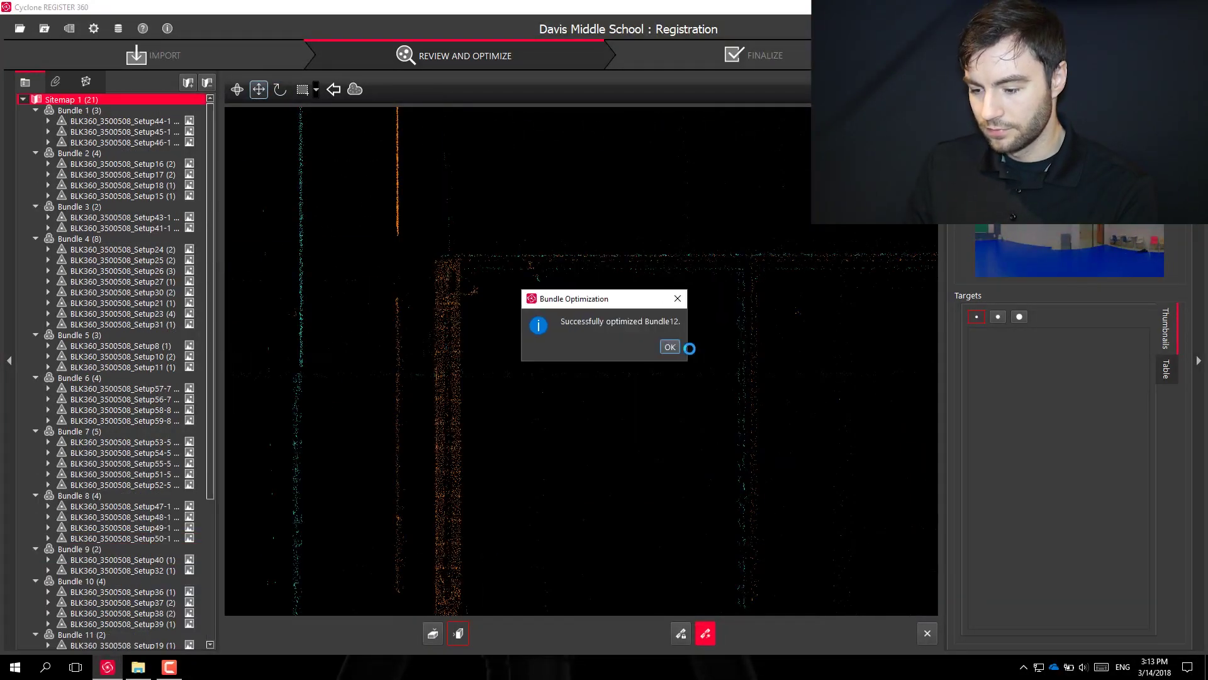
click(685, 346)
Select Setup9 and move it beside the upper end of Bundle 12's hallway on the sitemap.
click(132, 485)
click(126, 559)
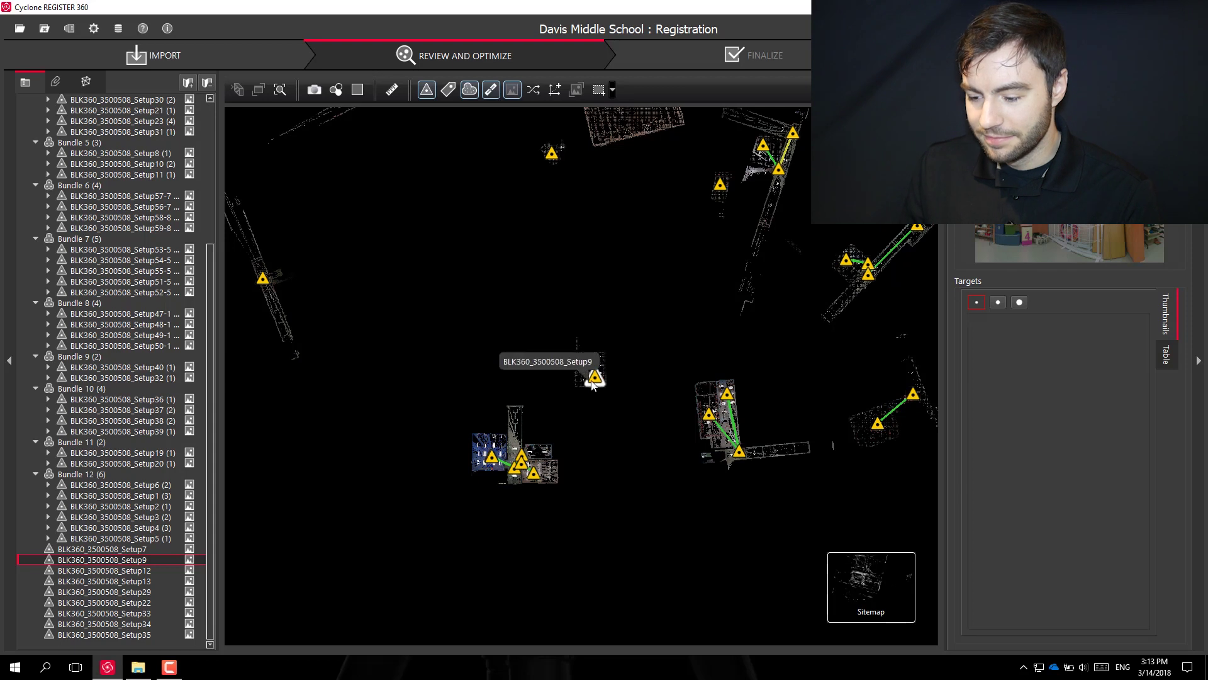
scroll(556, 409, up, 3)
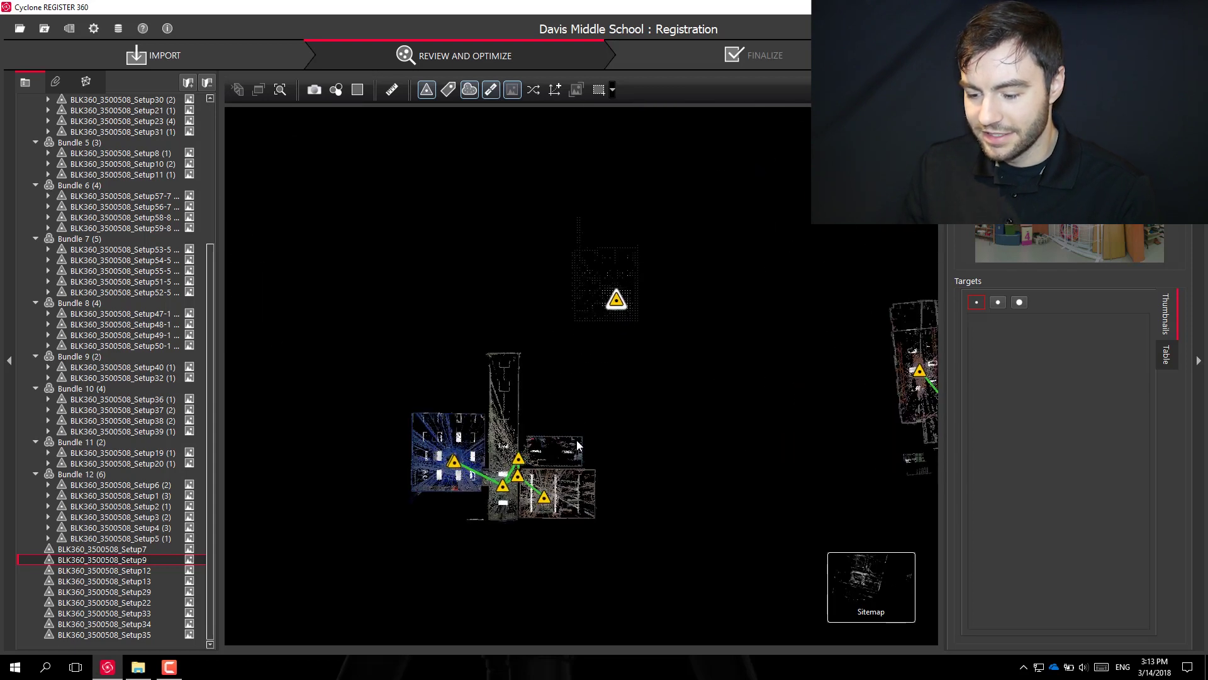
scroll(567, 437, up, 2)
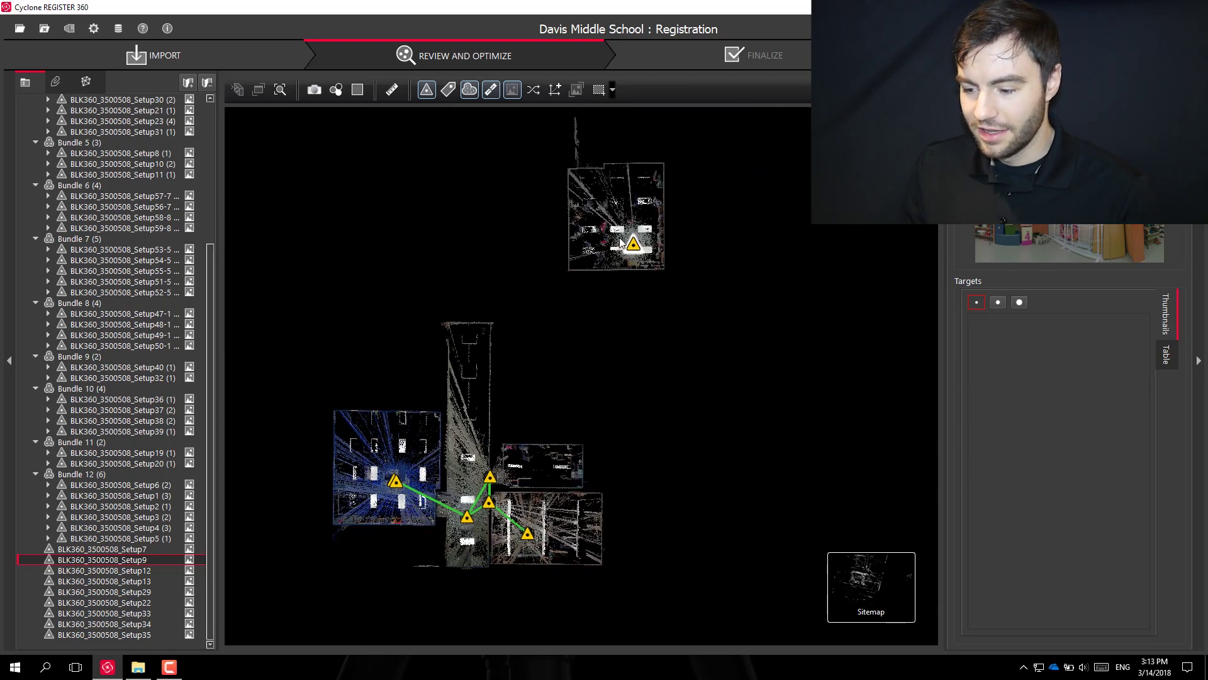
scroll(546, 386, down, 1)
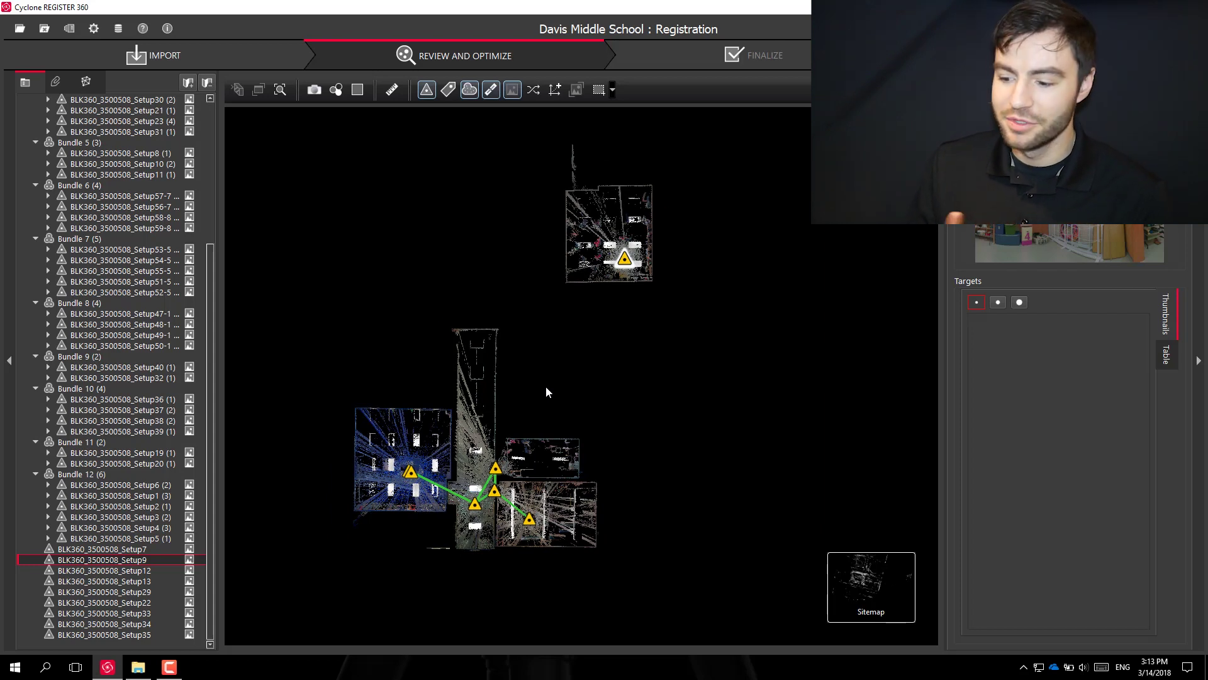
scroll(532, 432, up, 2)
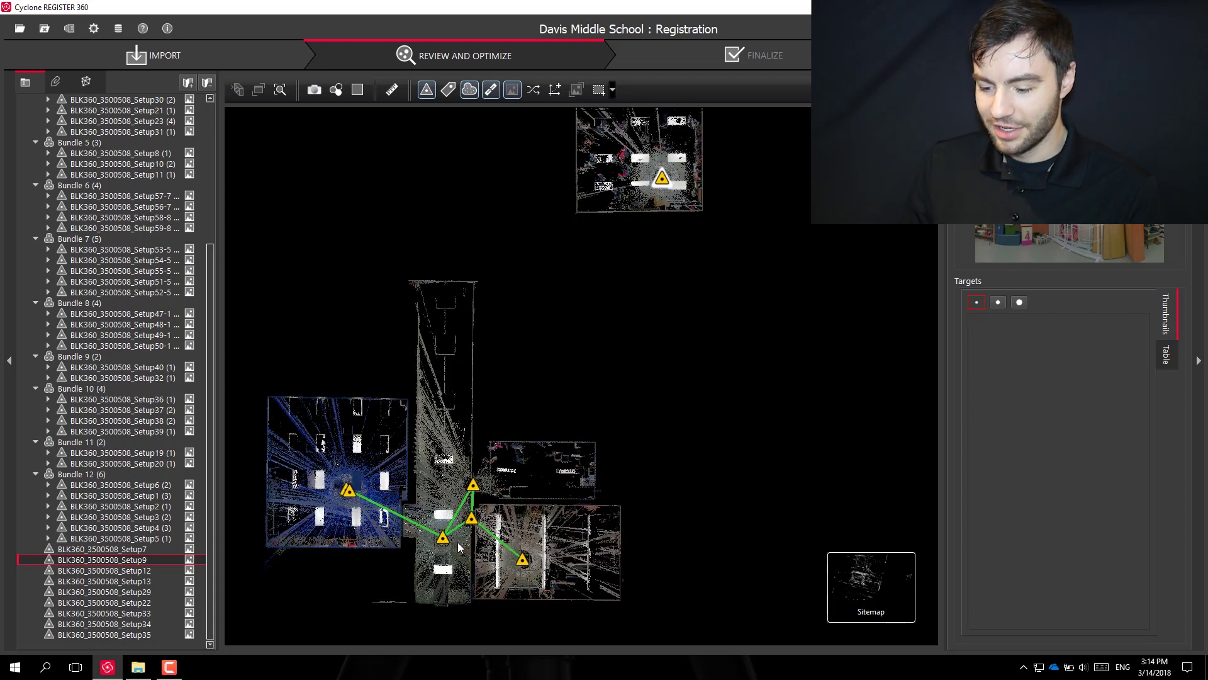
click(472, 519)
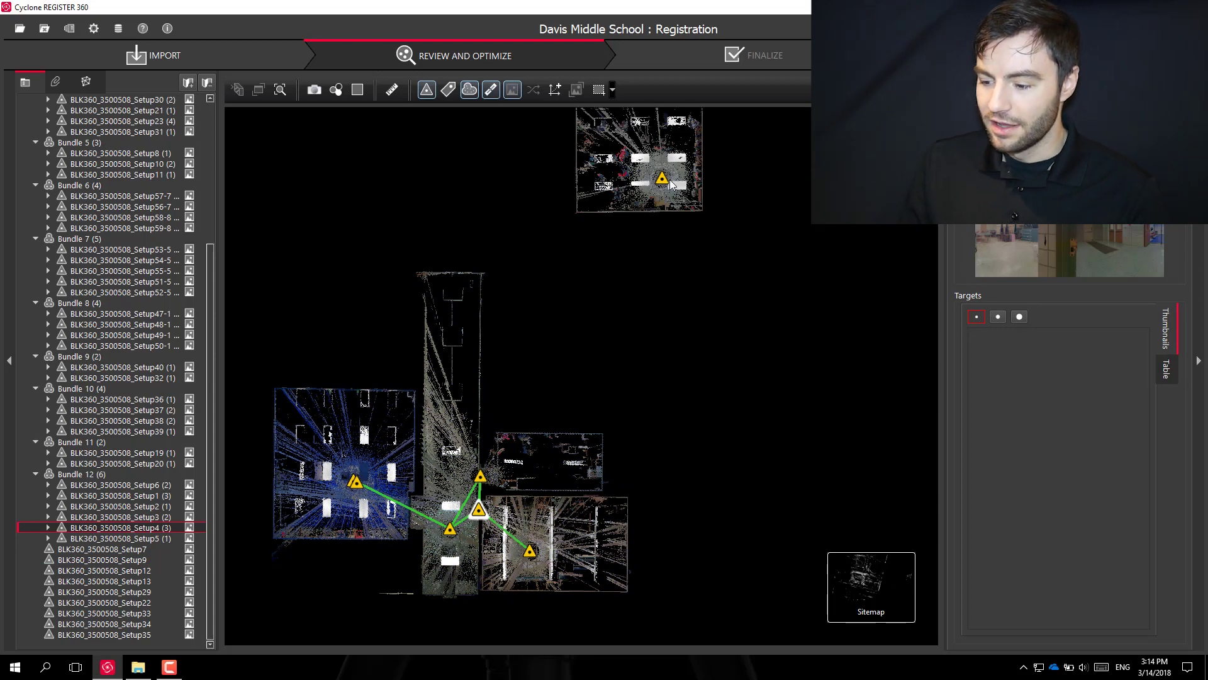
drag(672, 183, 573, 309)
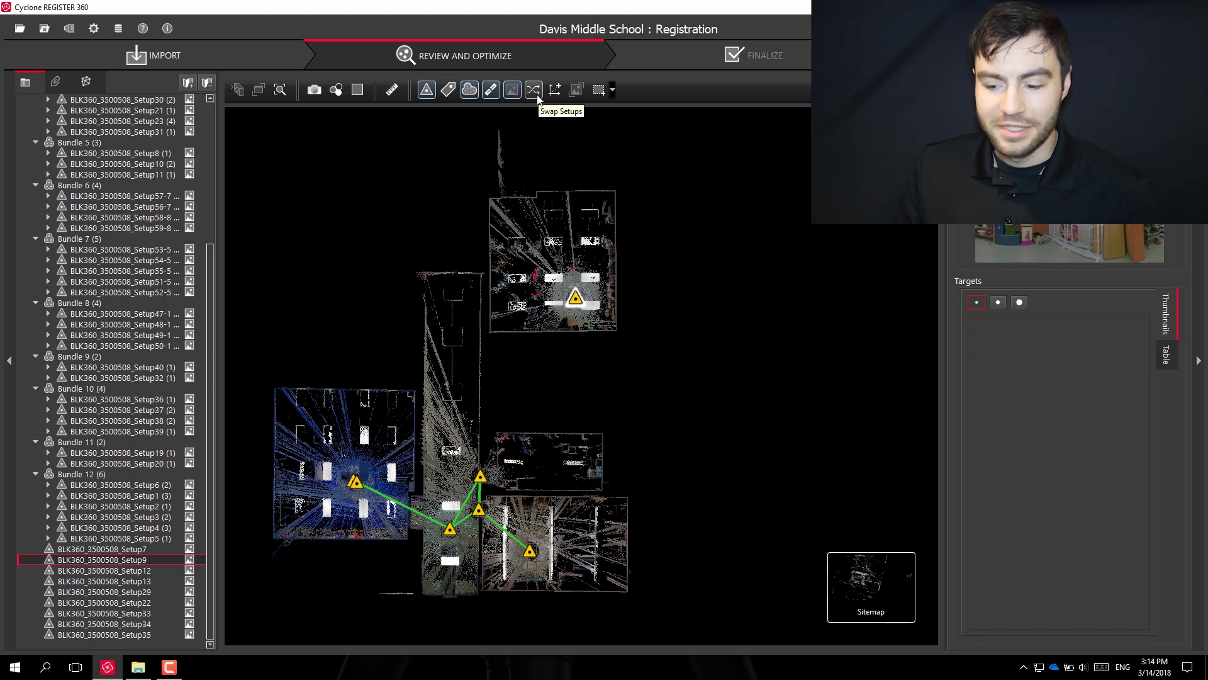
scroll(658, 327, up, 1)
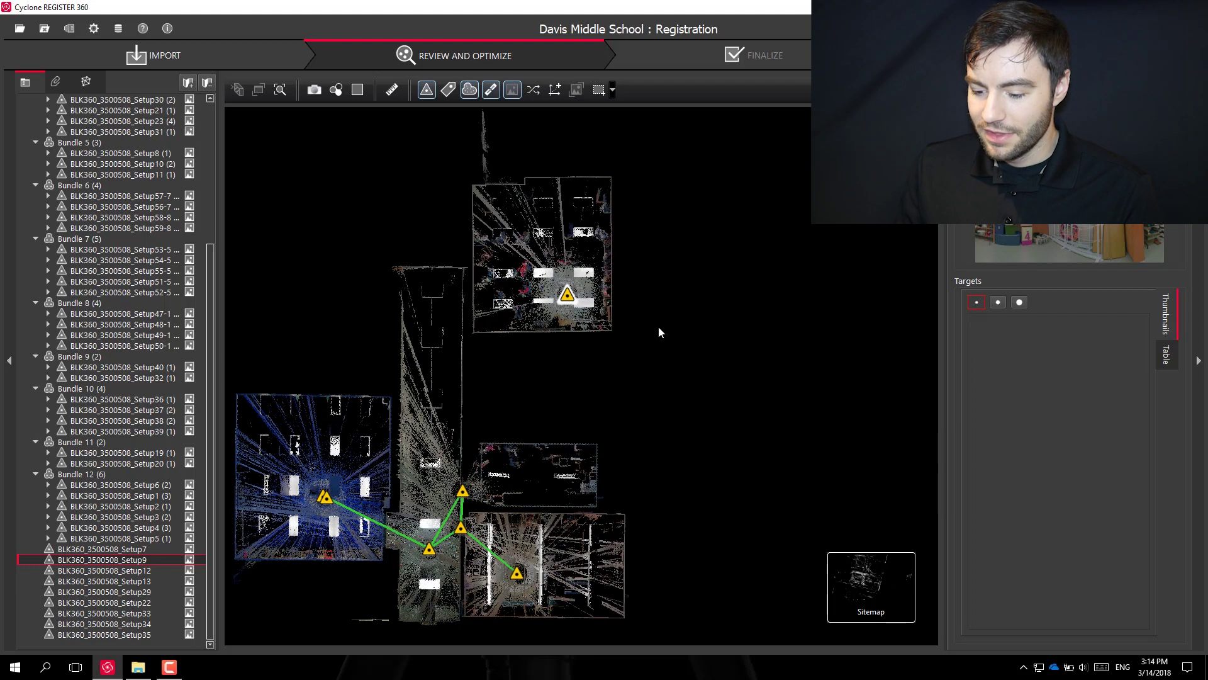
drag(668, 326, 691, 321)
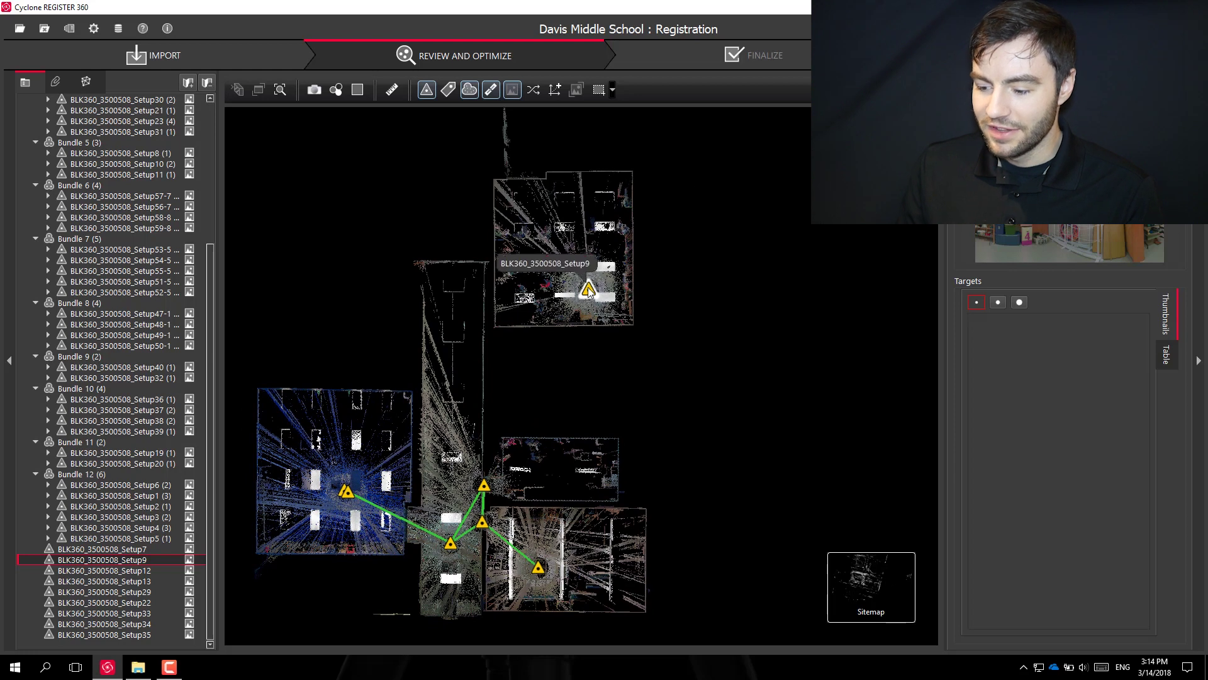
drag(589, 291, 604, 286)
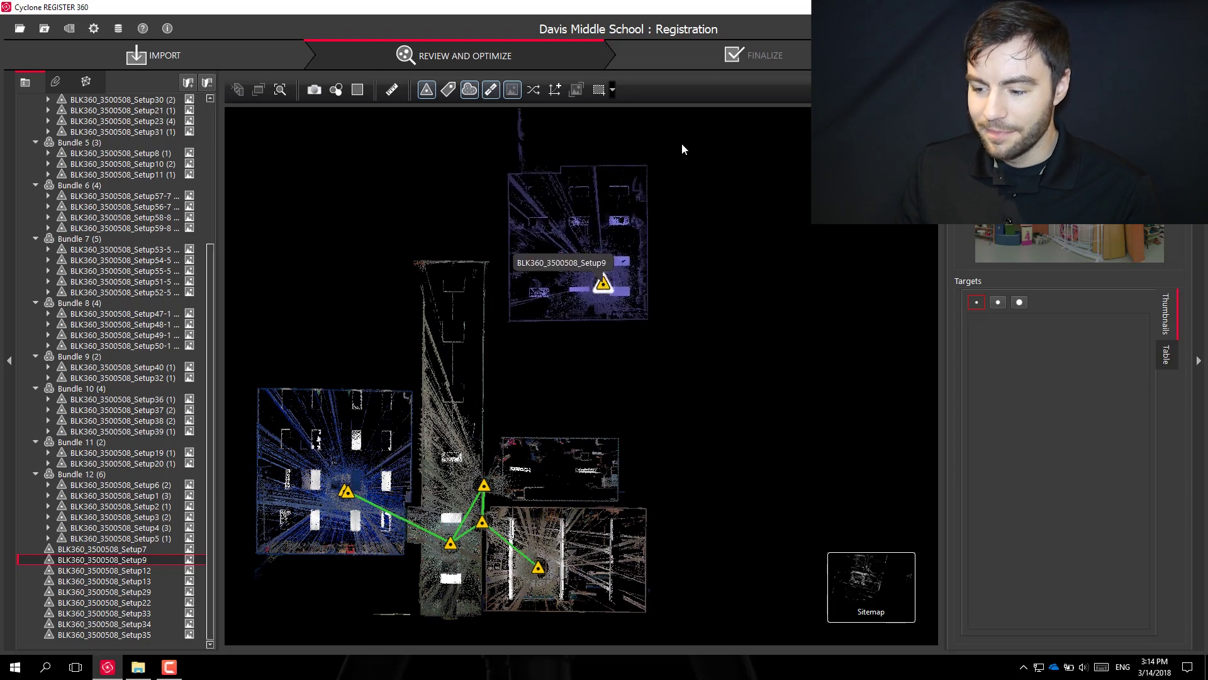
Use Swap Setups to cycle through the unlinked setups, put Setup7 in Setup9's place and accept the swap.
click(533, 91)
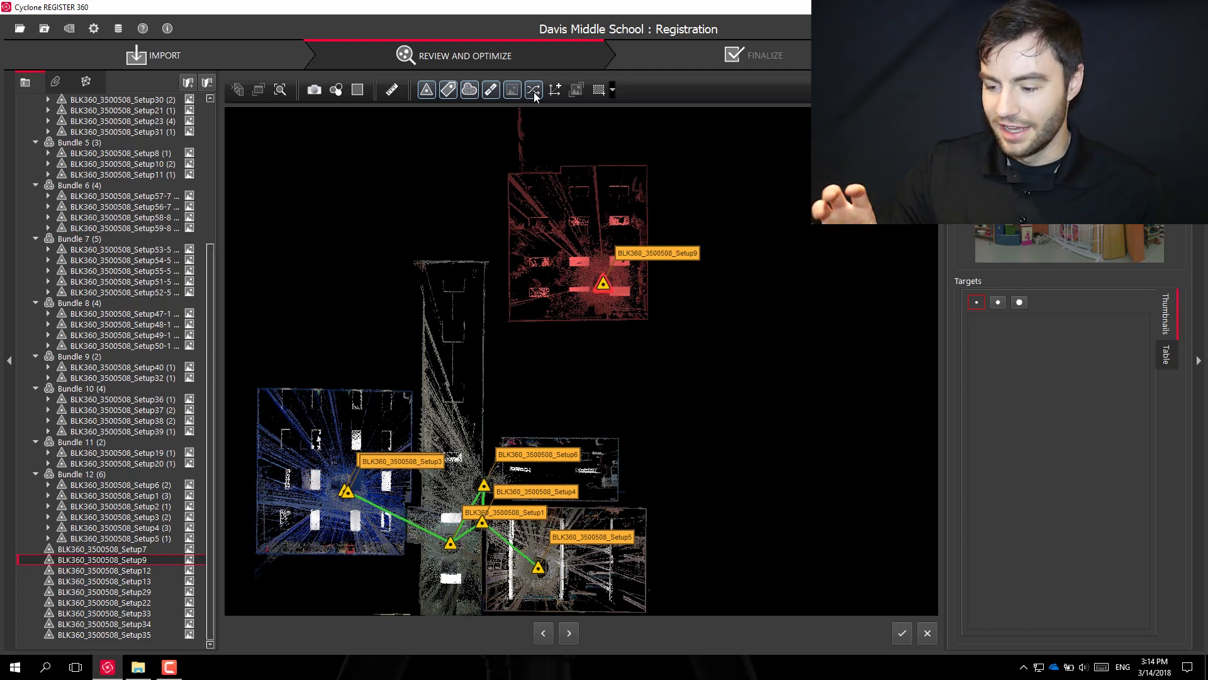
click(569, 633)
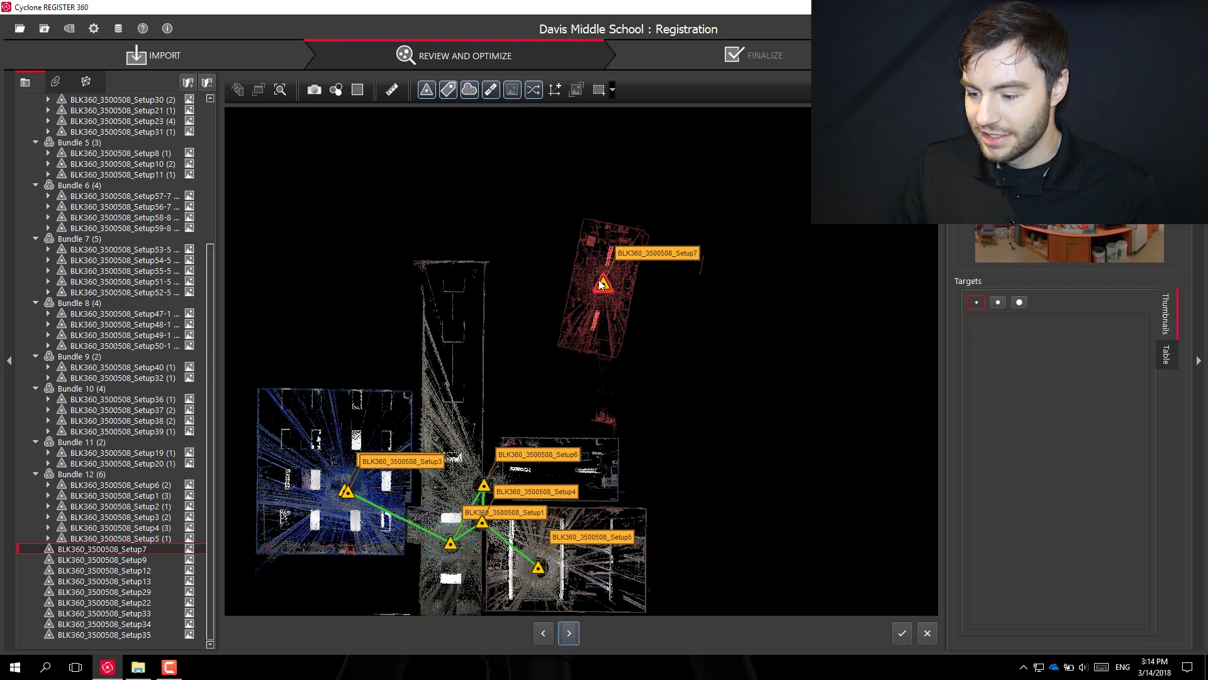
mouse_move(603, 283)
mouse_down()
mouse_move(471, 296)
mouse_move(454, 320)
mouse_move(588, 290)
mouse_up()
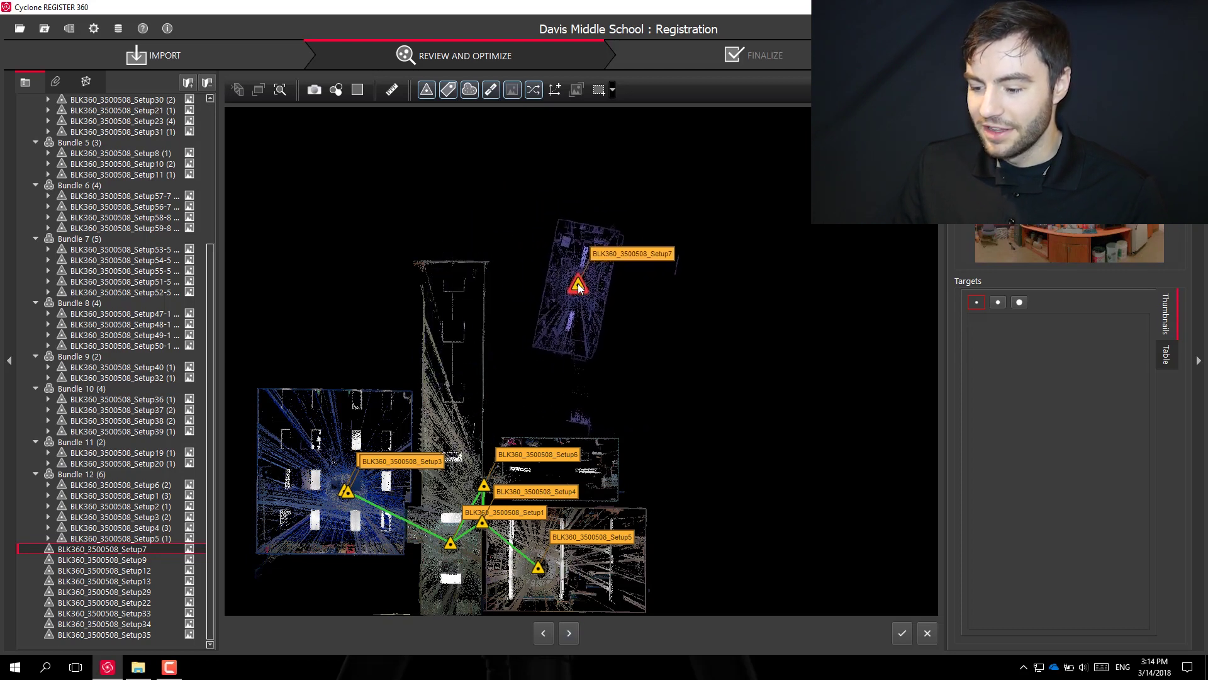
click(569, 633)
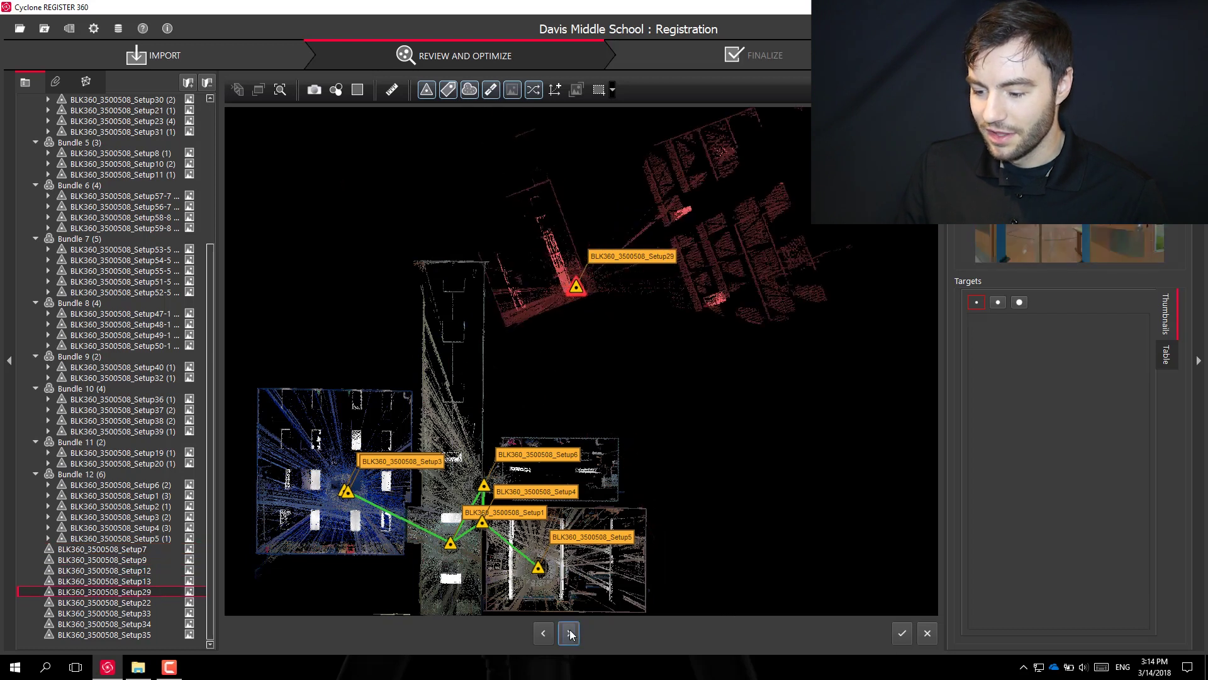
click(569, 633)
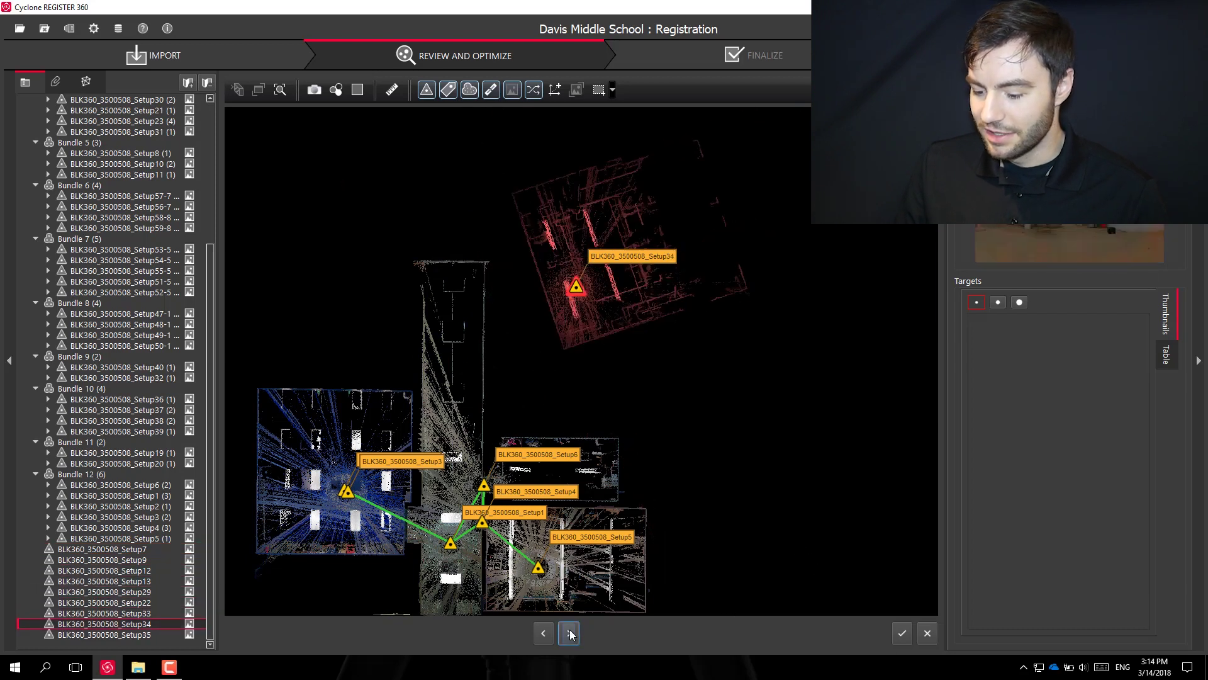
click(569, 633)
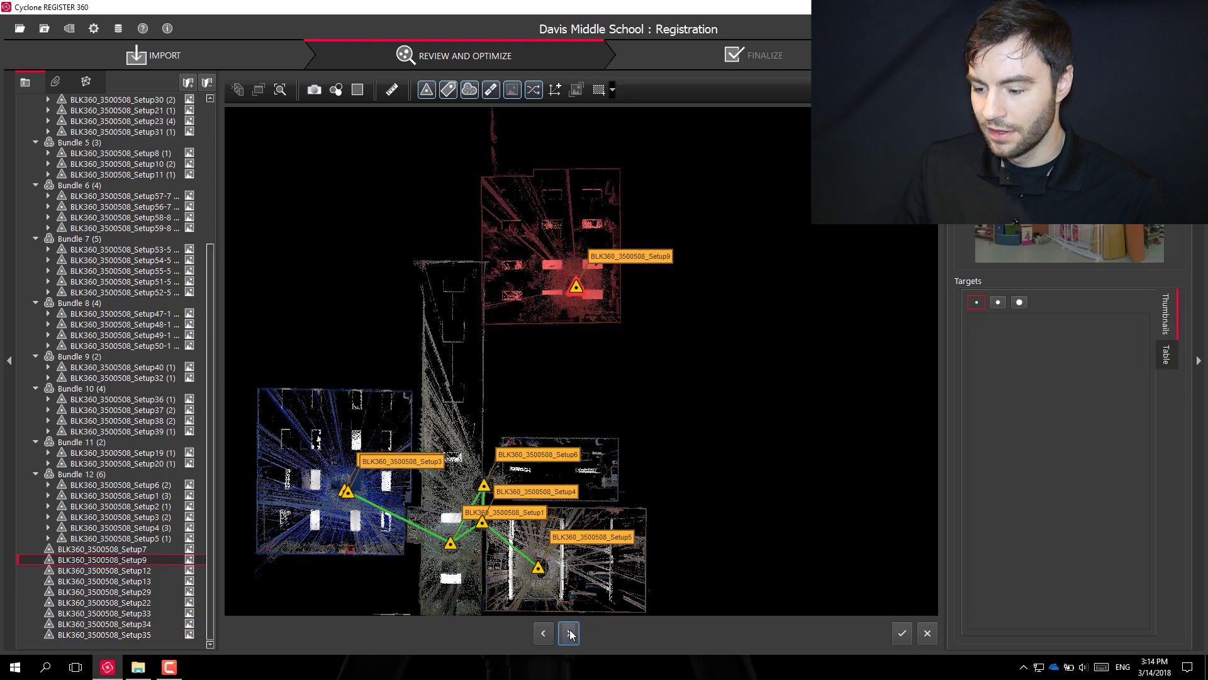
click(569, 633)
drag(577, 286, 562, 283)
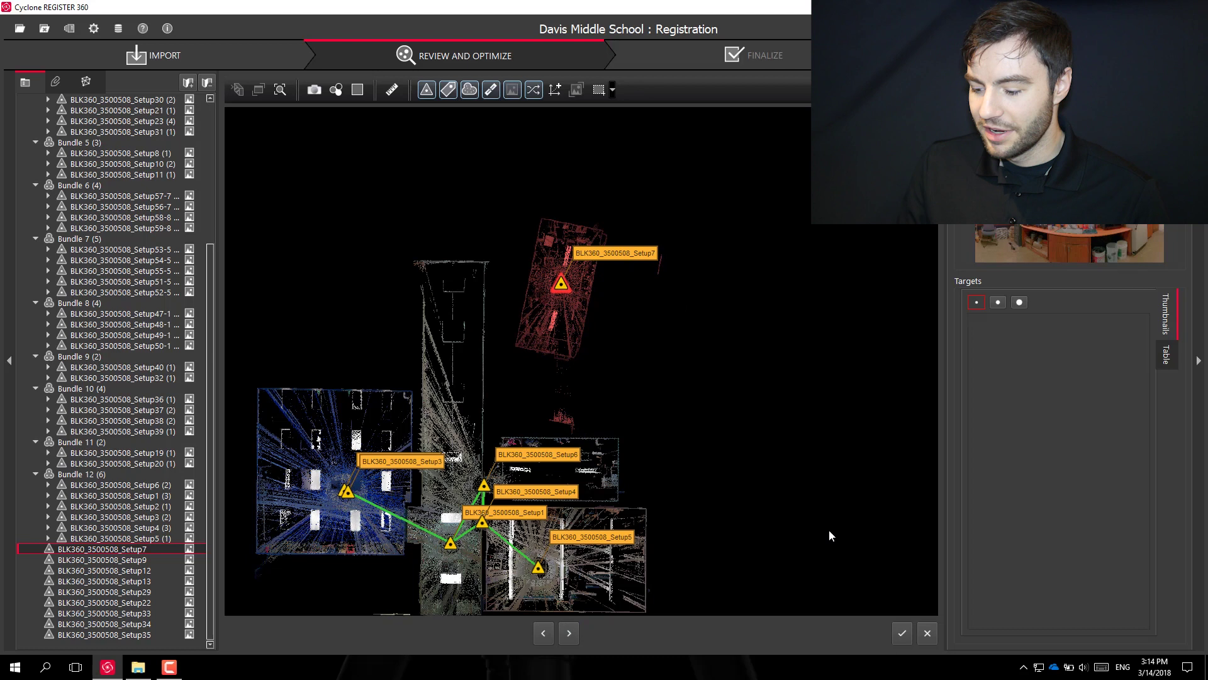
click(897, 637)
Try Setup7 over the upper end of the hallway and move it back out beside the hallway.
scroll(499, 260, up, 2)
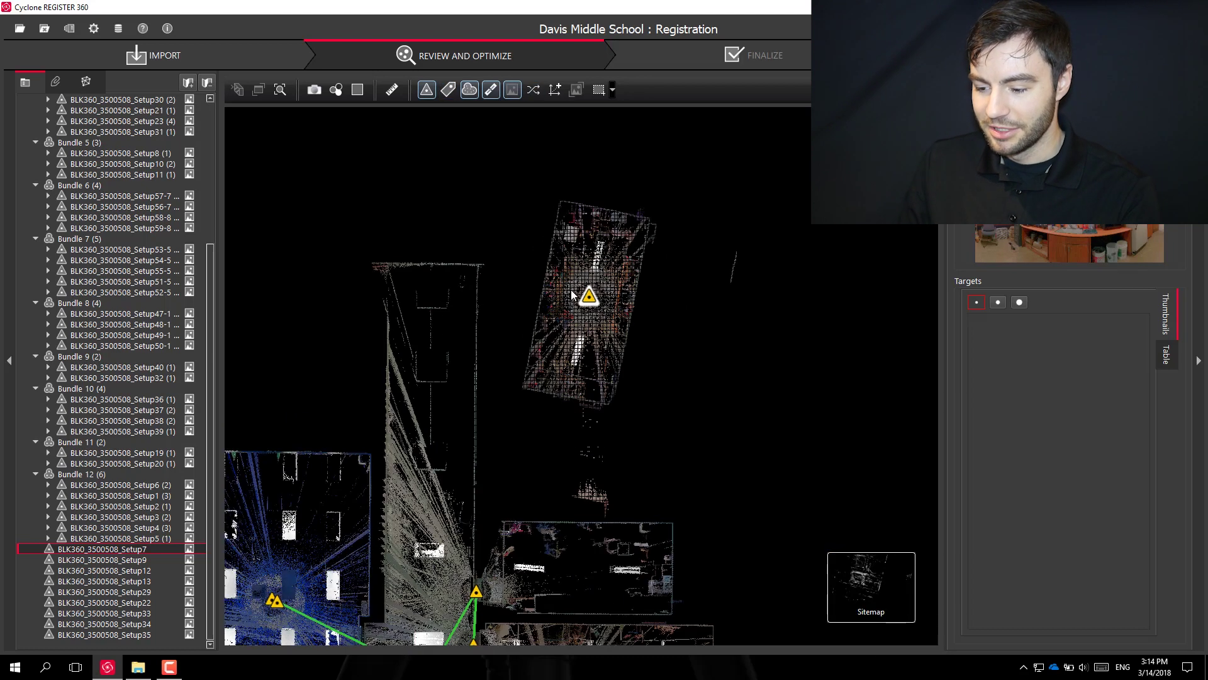
drag(594, 300, 423, 362)
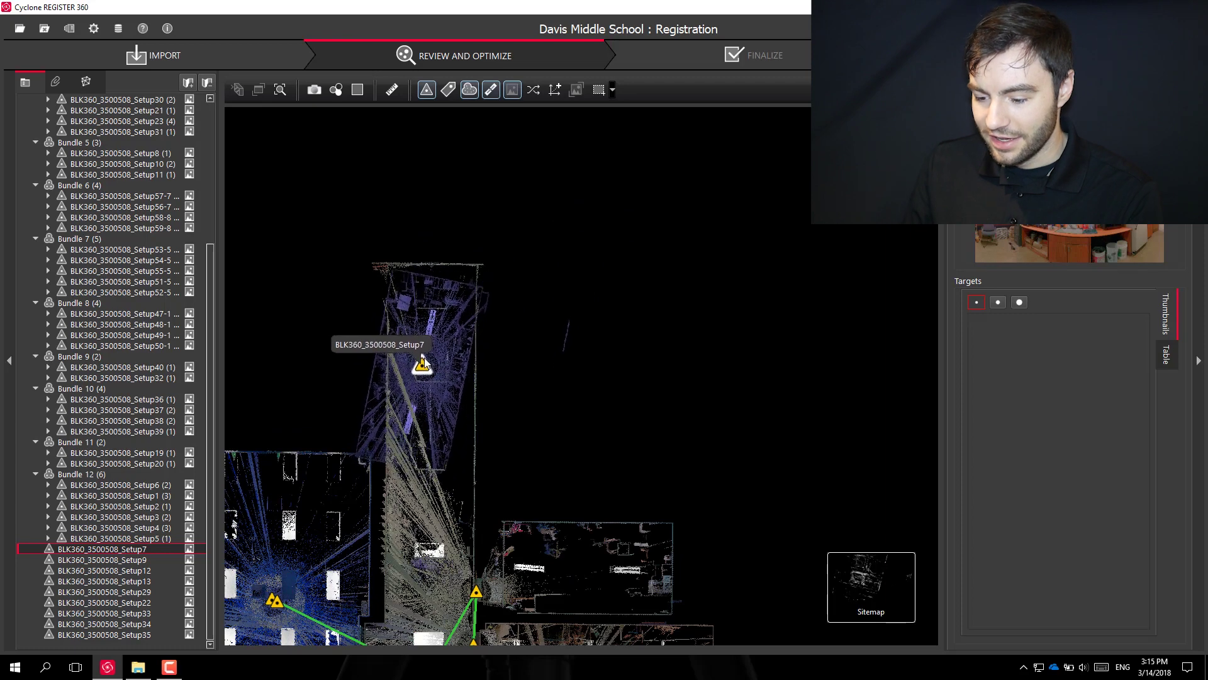
scroll(463, 359, down, 3)
scroll(450, 435, up, 2)
scroll(450, 234, down, 3)
scroll(466, 345, up, 2)
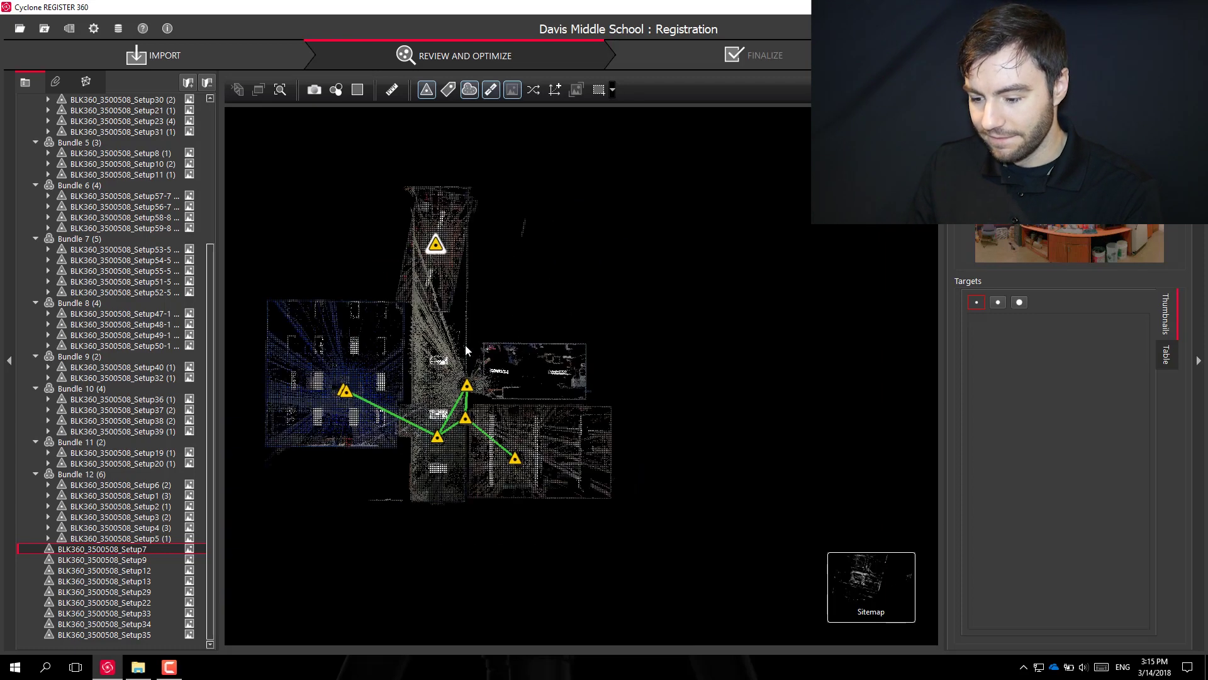
scroll(470, 286, up, 3)
drag(432, 307, 547, 287)
Open Setup7's panoramic view, look around the room to identify it, and return to the sitemap.
right_click(545, 285)
click(565, 293)
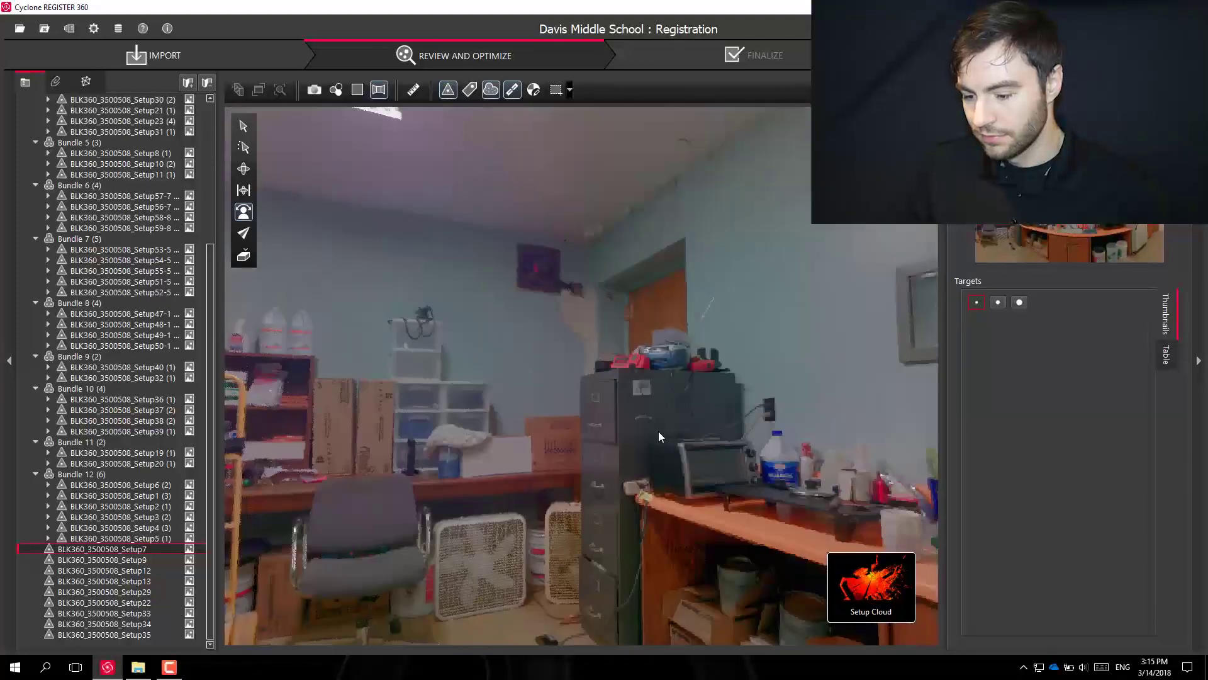
drag(658, 432, 334, 136)
mouse_move(869, 580)
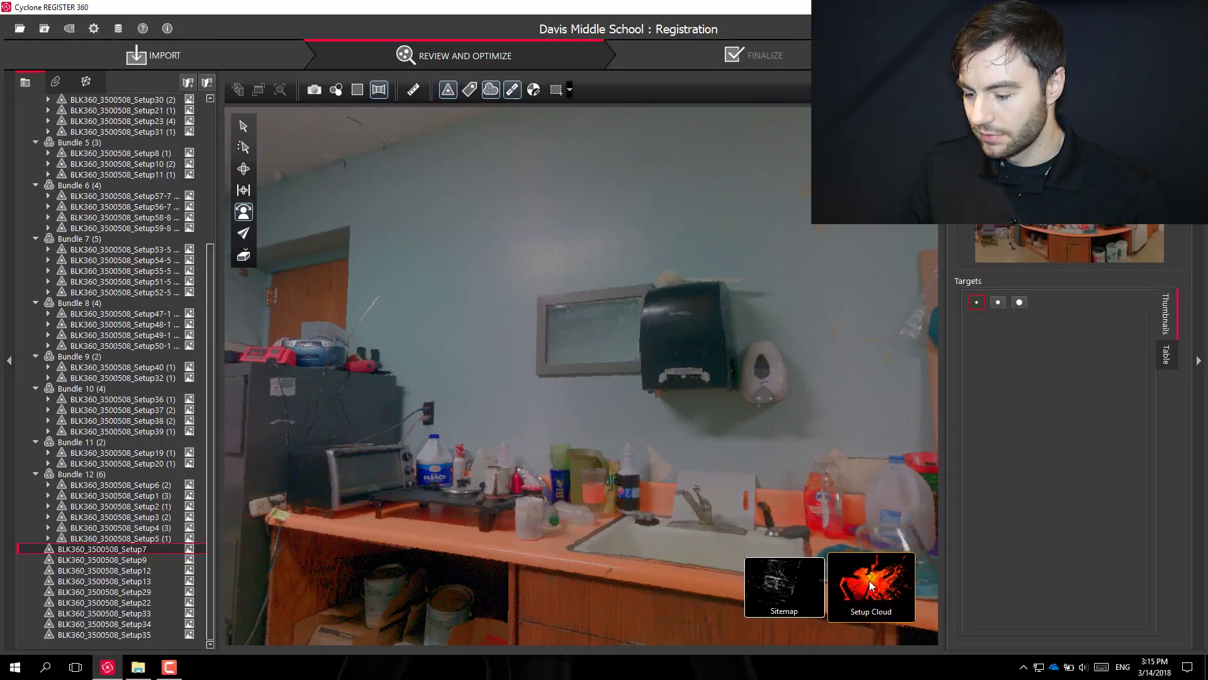
click(832, 596)
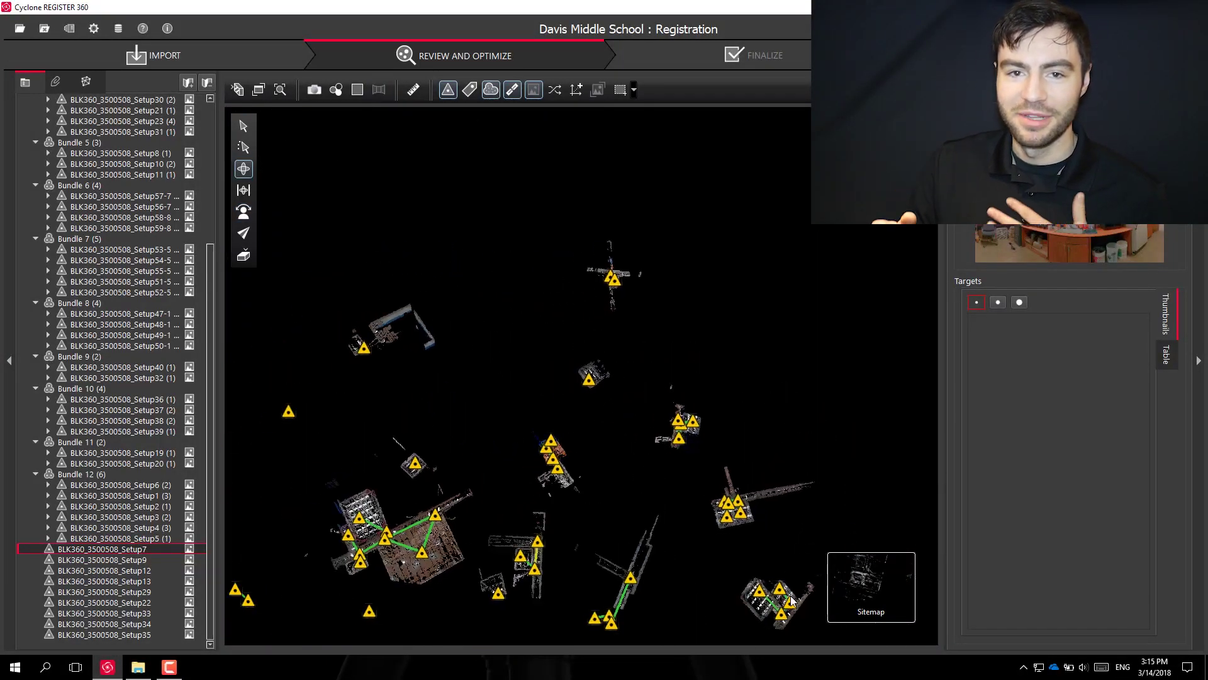
Move and rotate Setup7 over the small room next to Setup6 so that the walls overlap on the sitemap.
scroll(492, 538, up, 5)
scroll(536, 532, up, 3)
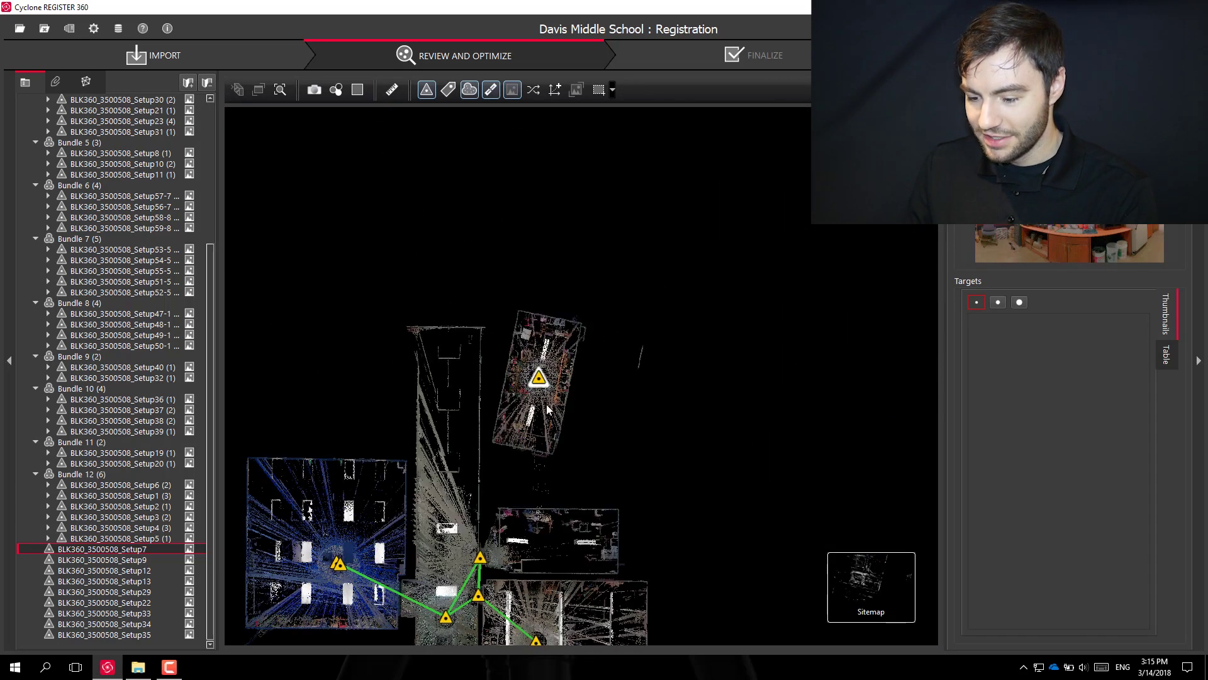
drag(539, 391, 541, 540)
scroll(541, 535, up, 4)
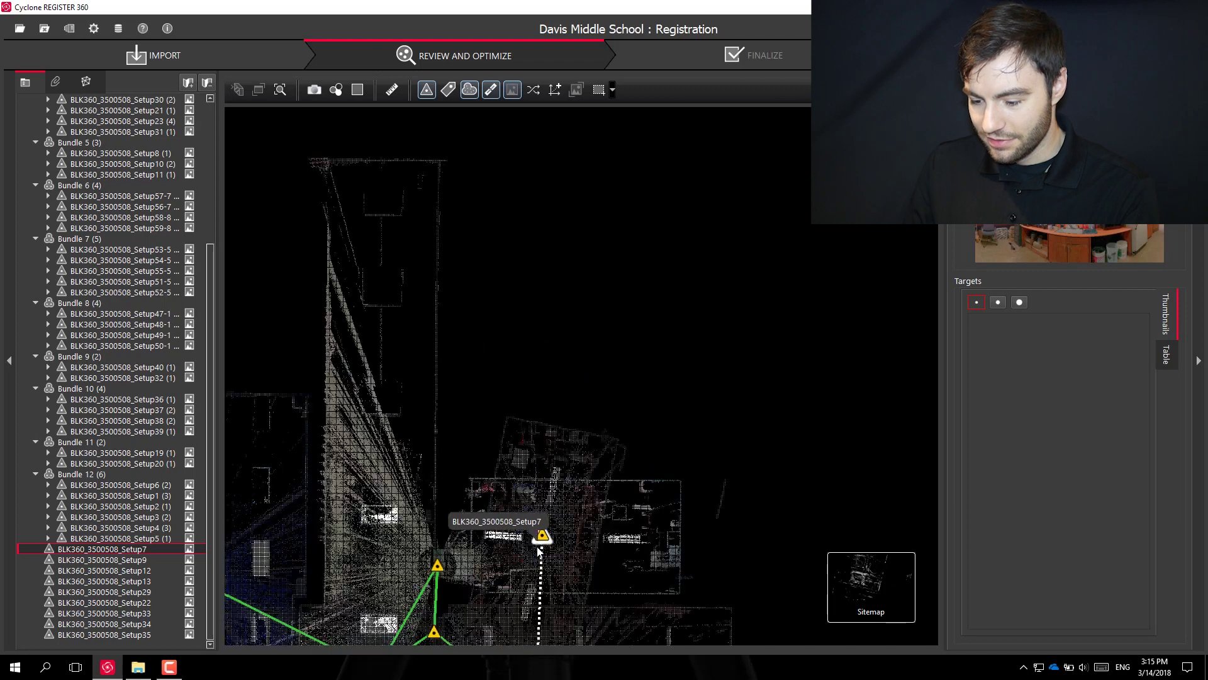
mouse_move(630, 518)
right_down()
mouse_move(674, 610)
mouse_move(611, 678)
right_up()
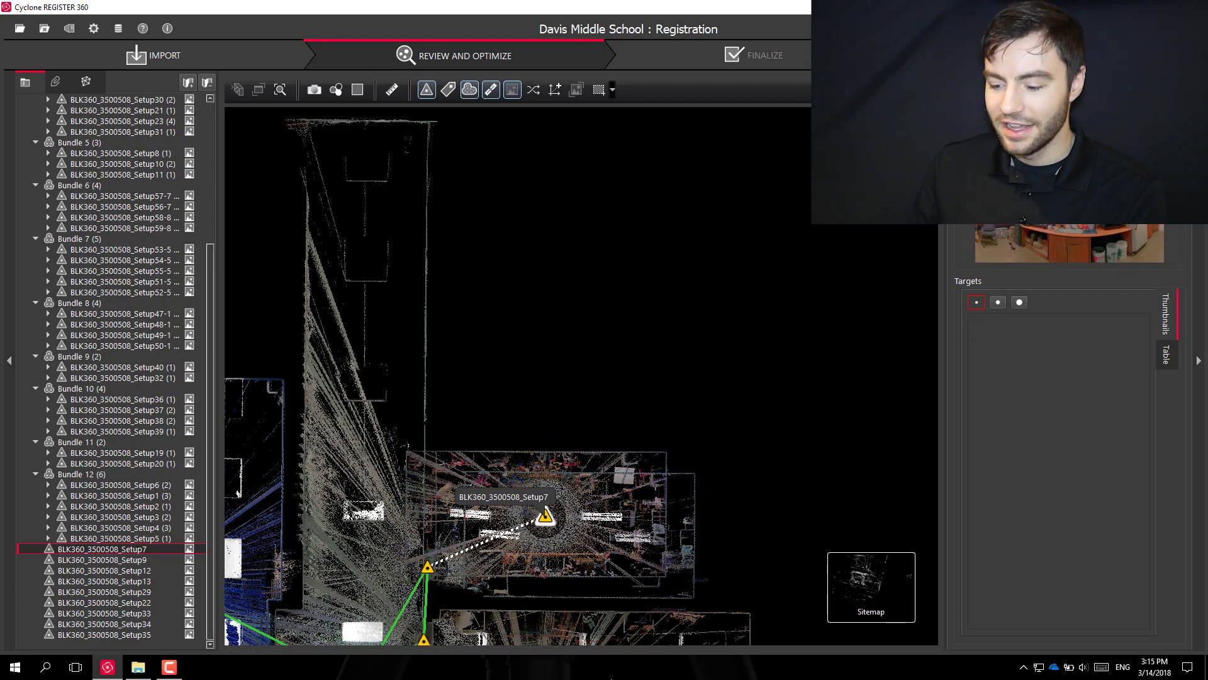
scroll(599, 357, down, 2)
scroll(565, 575, up, 2)
drag(558, 429, 598, 447)
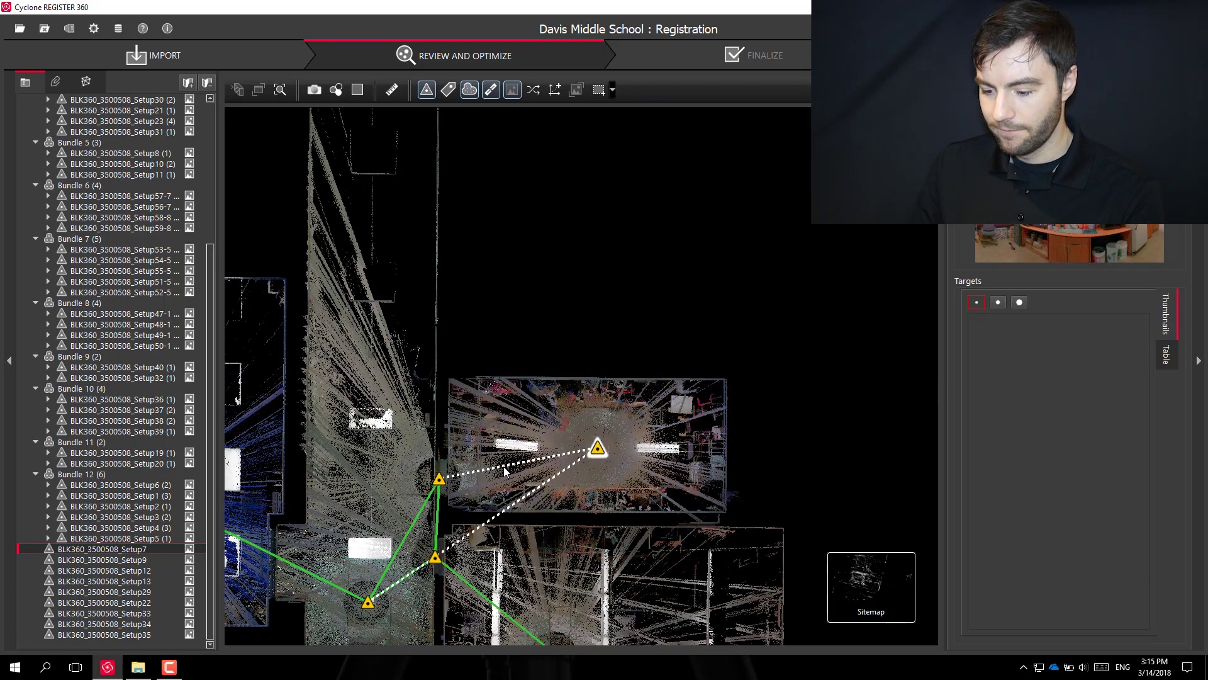
Open the proposed link between Setup7 and Setup6 for visual alignment and match the room walls in the top view.
double_click(505, 468)
drag(459, 257, 454, 255)
scroll(454, 254, down, 3)
scroll(803, 225, up, 4)
scroll(803, 214, down, 4)
right_drag(800, 186, 800, 187)
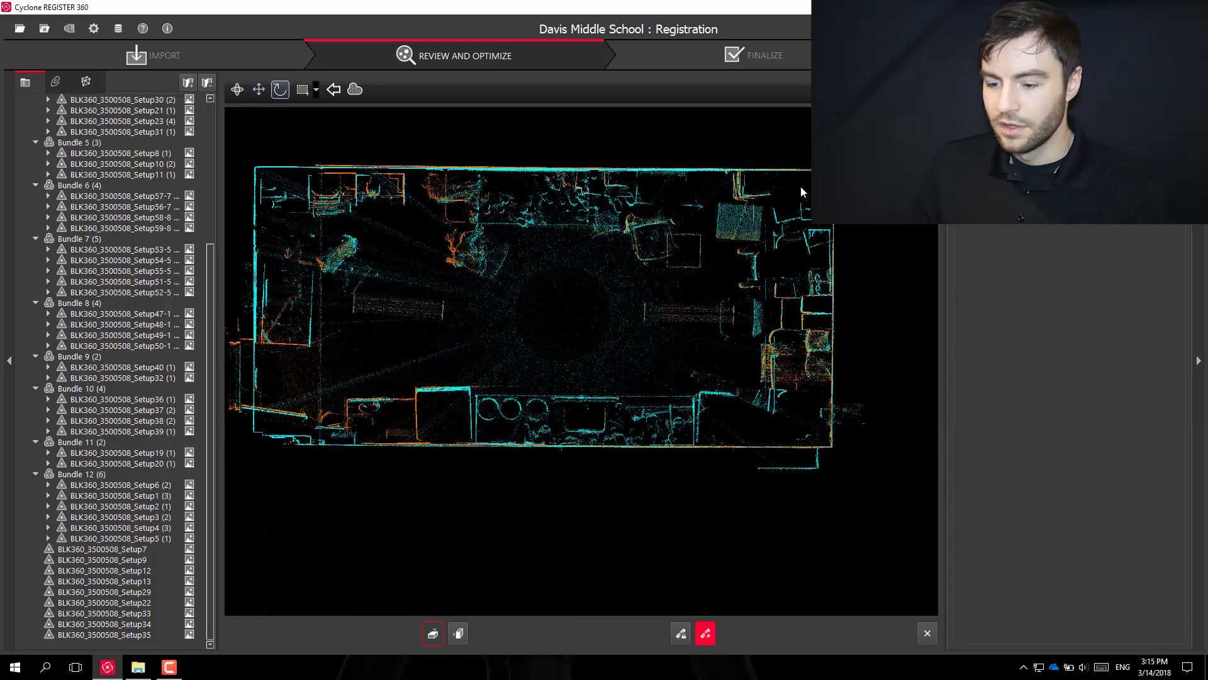
Refine the cloud overlap by switching between moving and rotating, and try creating the link, rejecting the registration results.
mouse_move(486, 289)
mouse_down()
mouse_move(488, 340)
mouse_move(558, 289)
mouse_move(496, 315)
mouse_move(571, 336)
mouse_move(505, 288)
mouse_move(633, 332)
mouse_move(521, 234)
mouse_move(521, 344)
mouse_move(533, 267)
mouse_move(489, 263)
mouse_move(491, 303)
mouse_up()
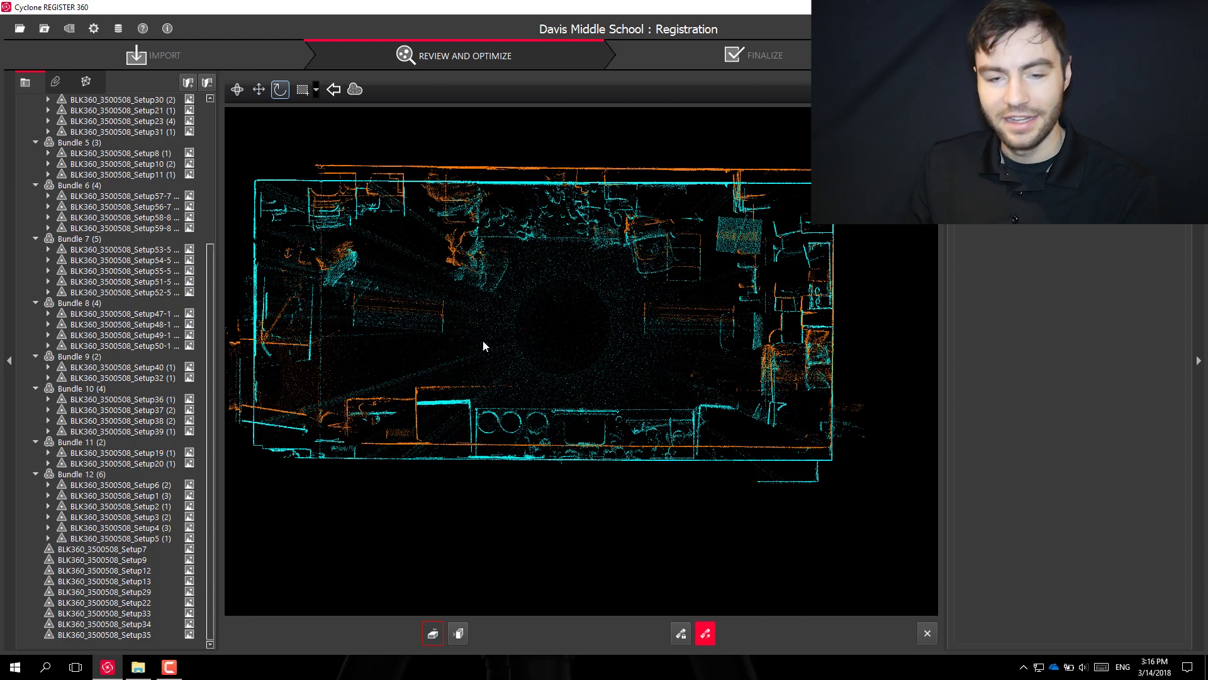
key(grave)
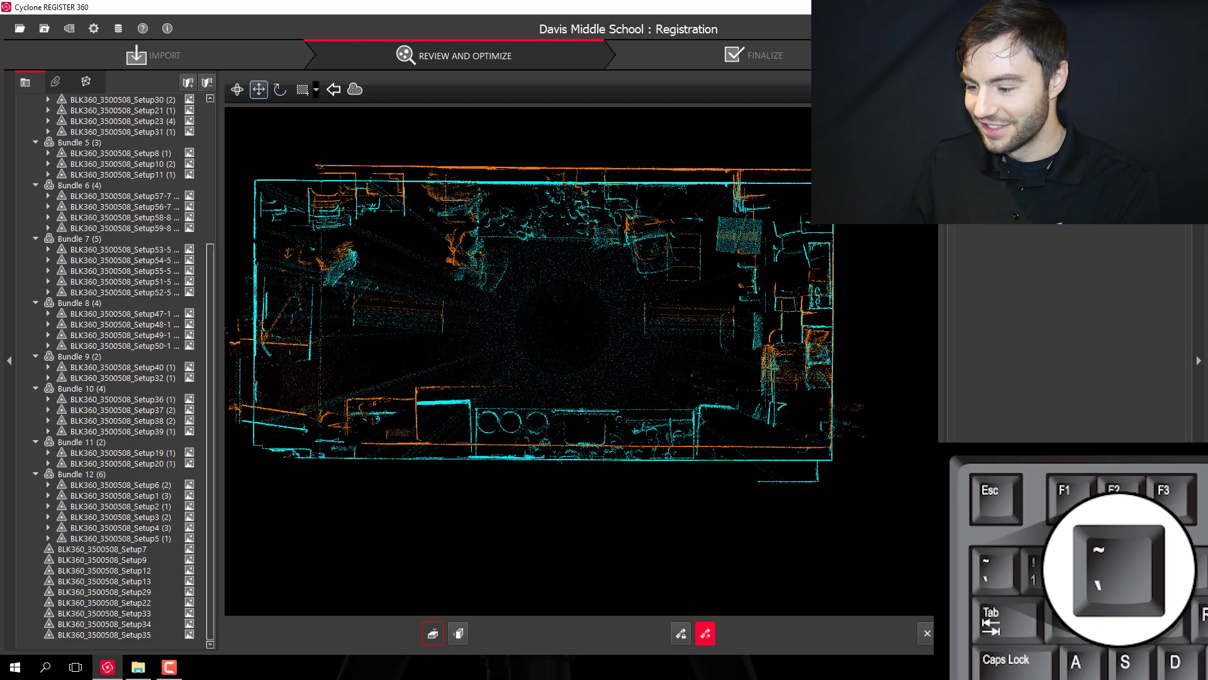
key(grave)
drag(798, 239, 765, 376)
scroll(799, 239, up, 5)
key(grave)
scroll(892, 251, down, 5)
key(grave)
click(705, 633)
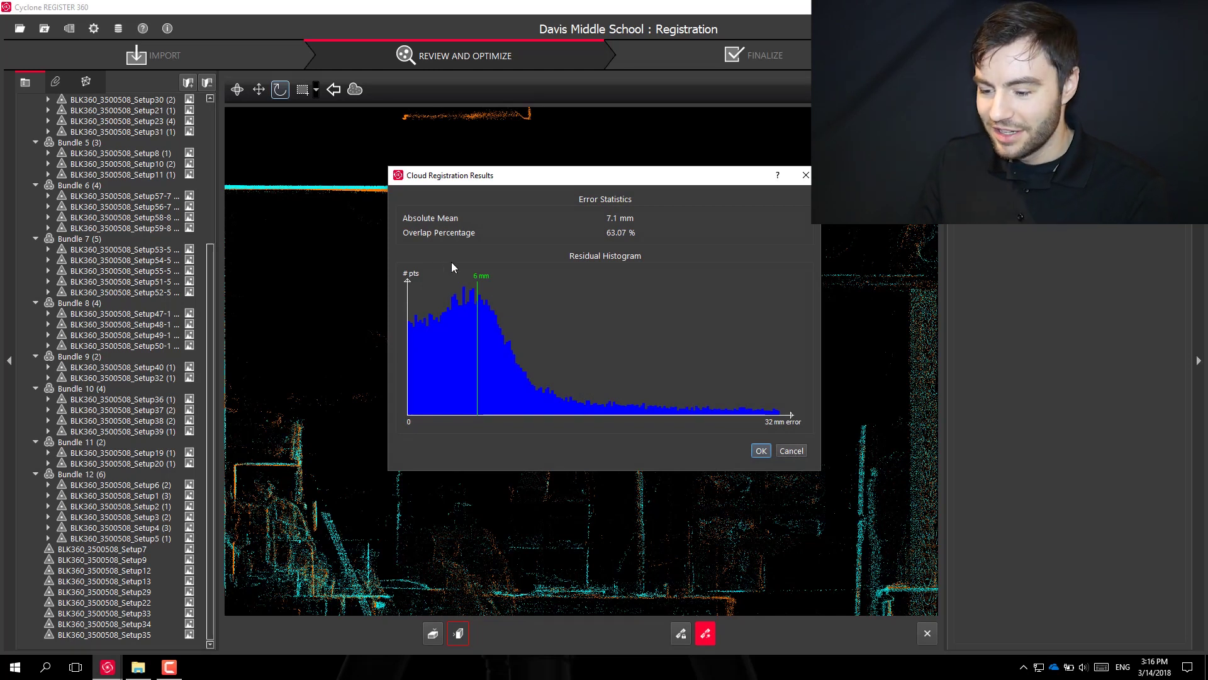
click(790, 450)
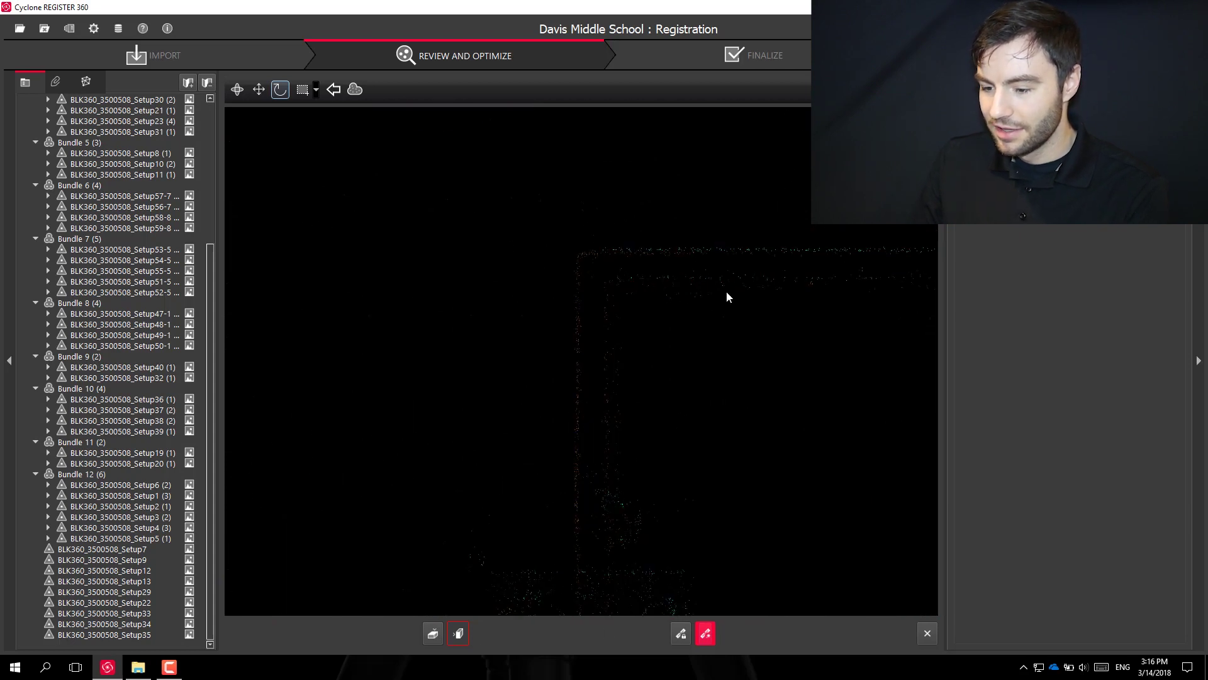
Correct the vertical offset between both clouds in the side view, create the Setup7 link and optimize the bundle.
drag(718, 270, 720, 277)
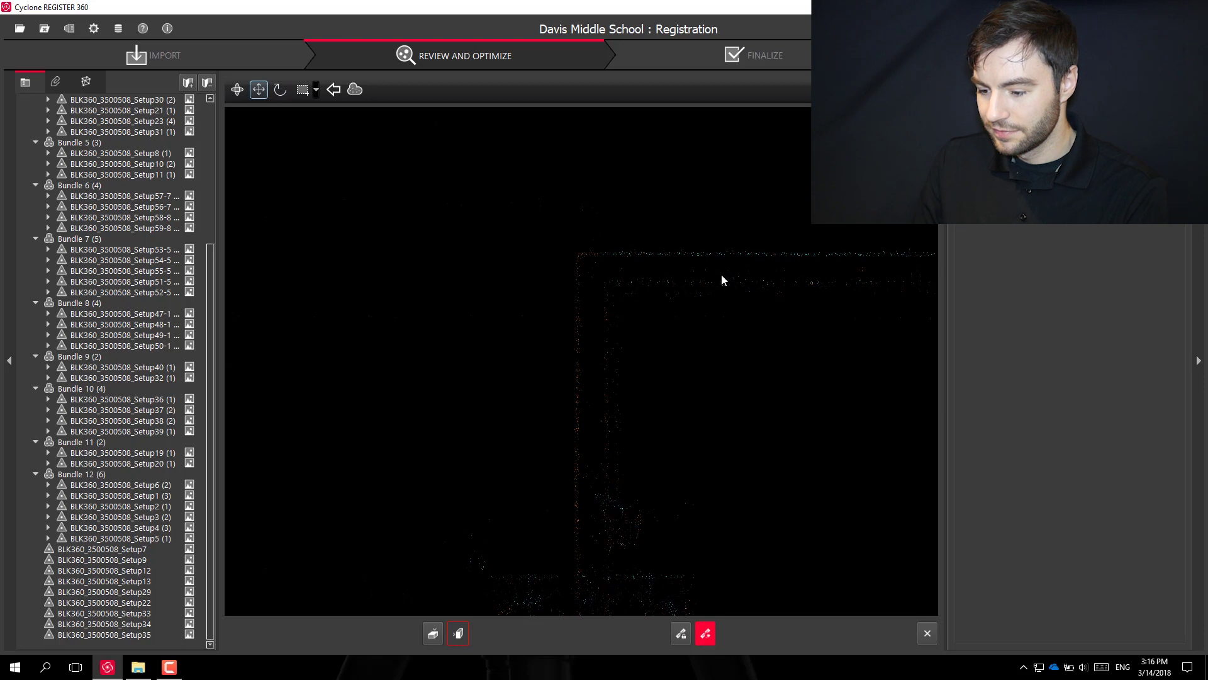
click(709, 641)
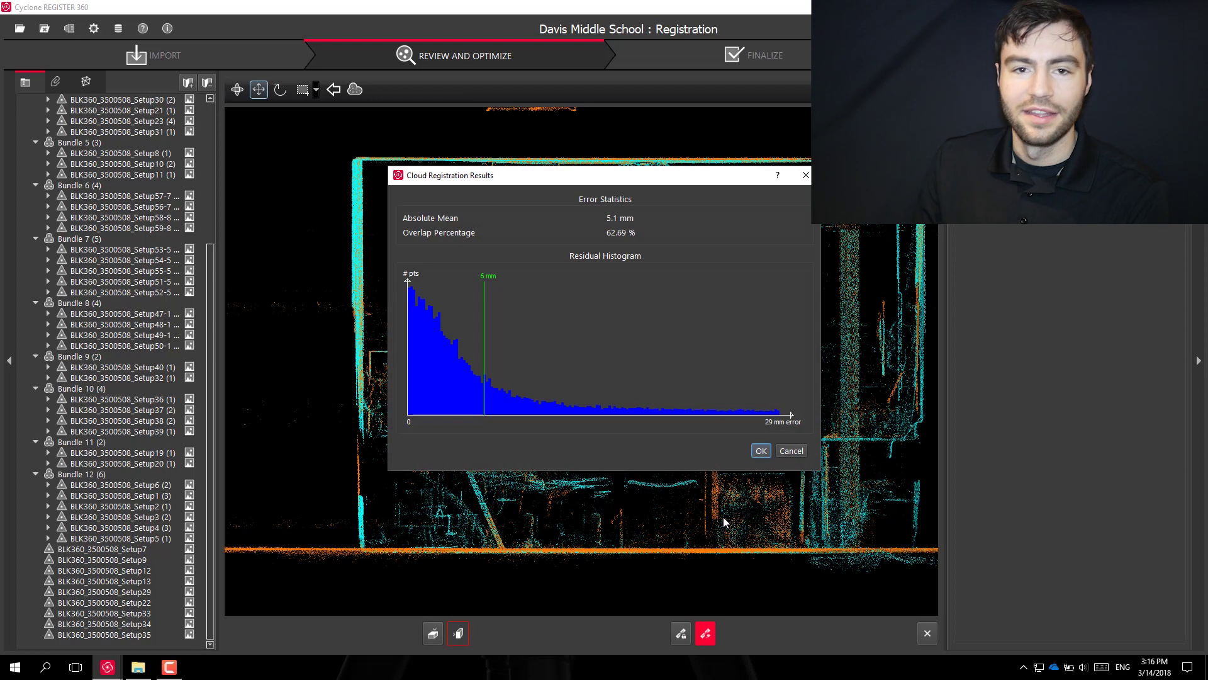
click(761, 451)
click(662, 345)
scroll(503, 422, down, 4)
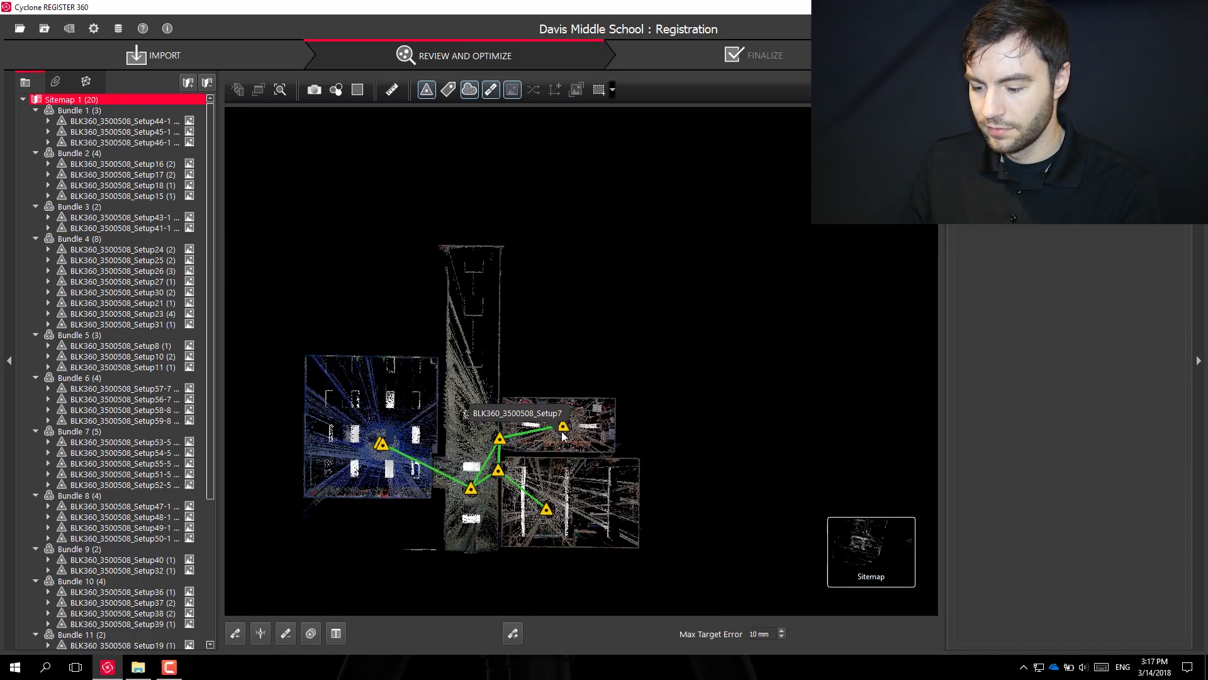
Move Bundle 5 onto the upper end of Bundle 12's long corridor so that their corridor walls overlap on the sitemap.
scroll(158, 488, down, 6)
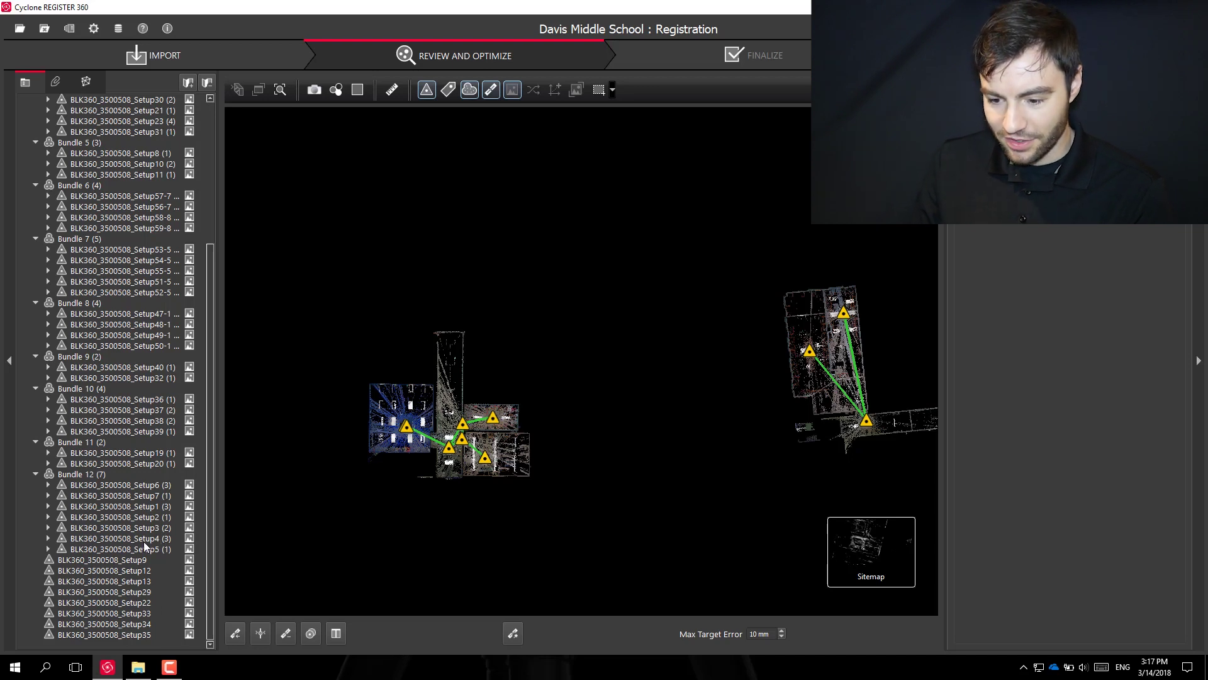
scroll(144, 545, up, 5)
scroll(145, 544, up, 1)
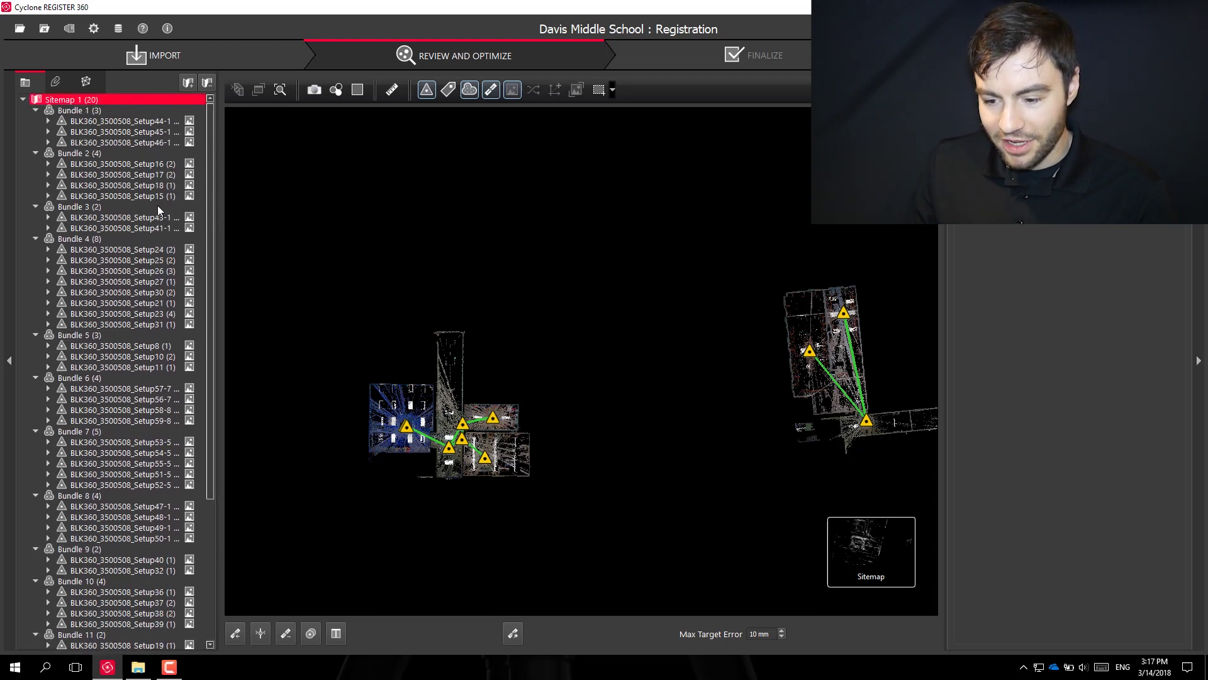
scroll(166, 306, down, 2)
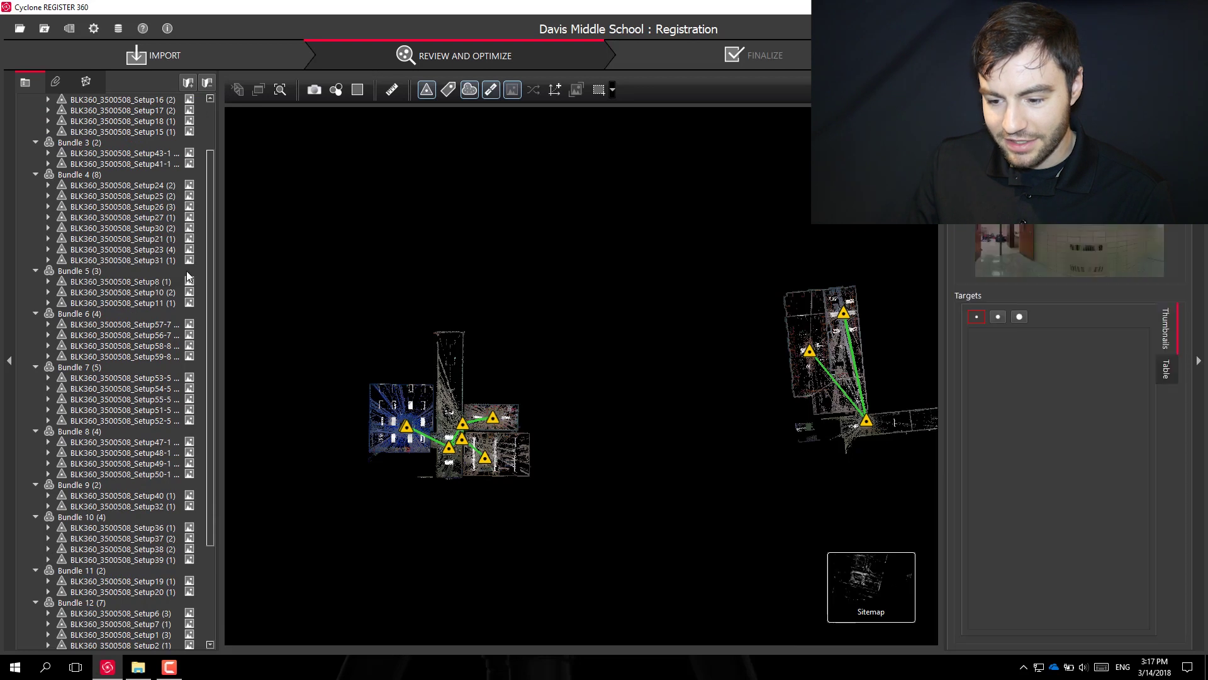
drag(565, 246, 404, 339)
scroll(392, 406, up, 3)
scroll(398, 543, up, 1)
scroll(402, 353, down, 2)
scroll(407, 212, up, 2)
drag(406, 232, 371, 461)
scroll(358, 594, up, 2)
drag(395, 307, 395, 315)
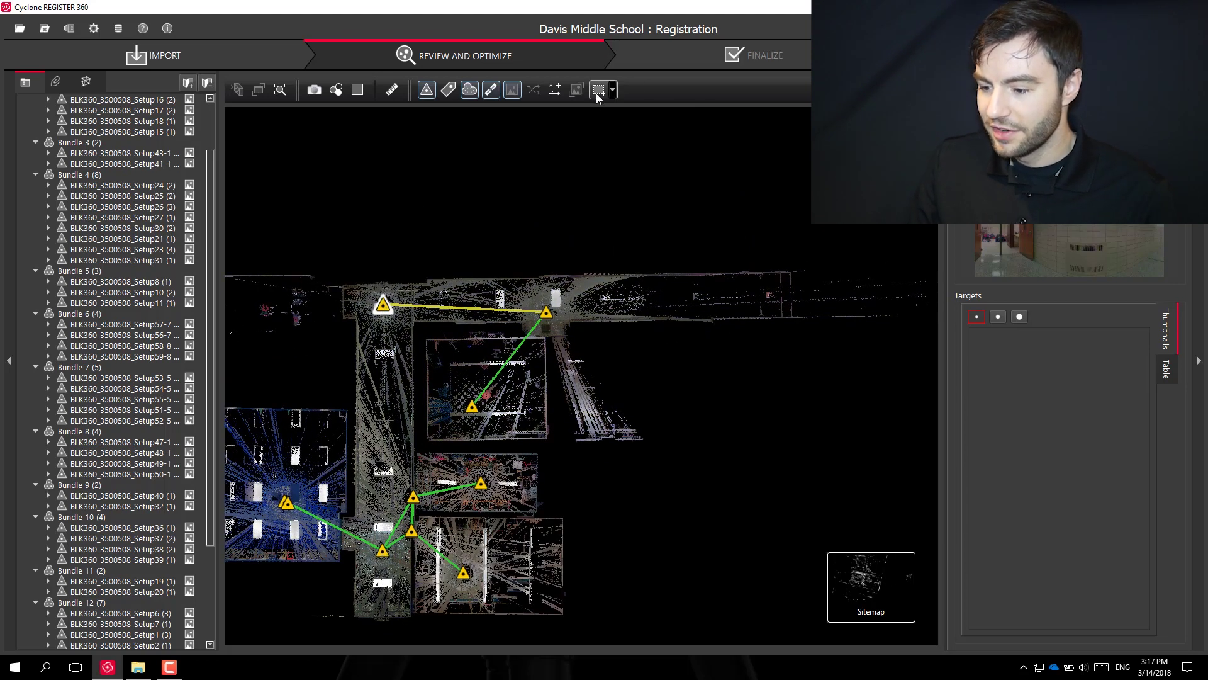
Open the proposed link between Setup8 and Setup1 for visual alignment and match the corridor wall corners in the top view.
drag(355, 265, 395, 602)
click(387, 634)
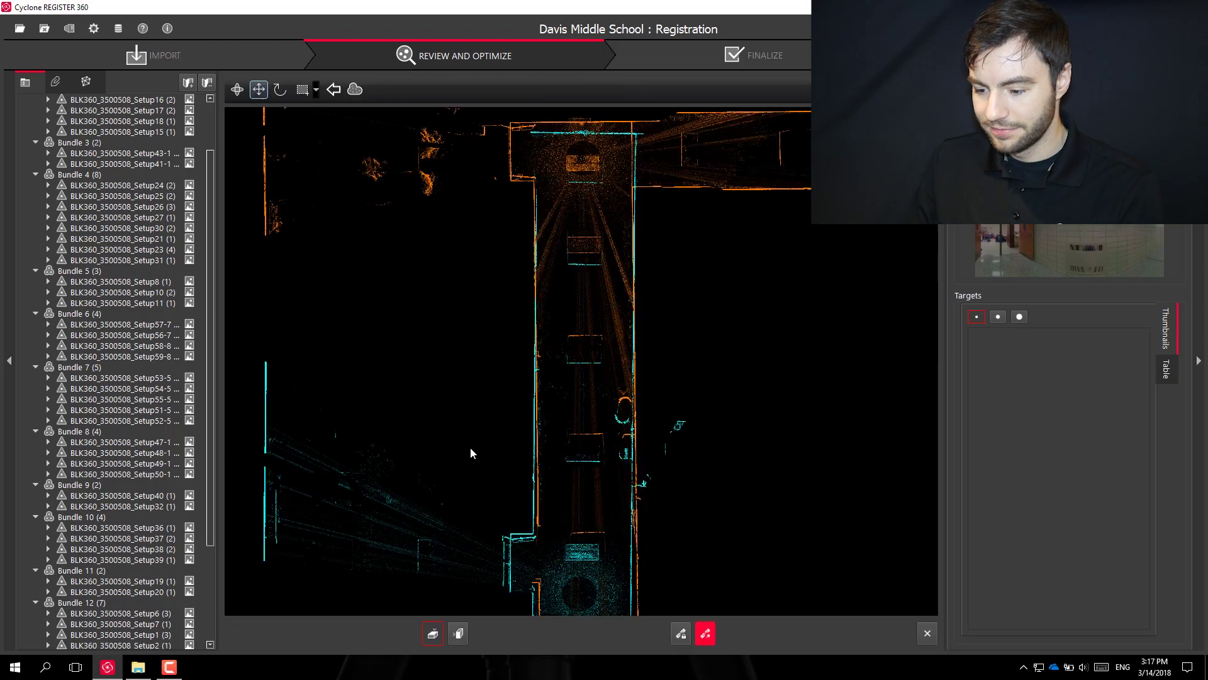
scroll(582, 608, up, 10)
drag(340, 390, 283, 504)
scroll(283, 484, up, 5)
drag(383, 368, 383, 388)
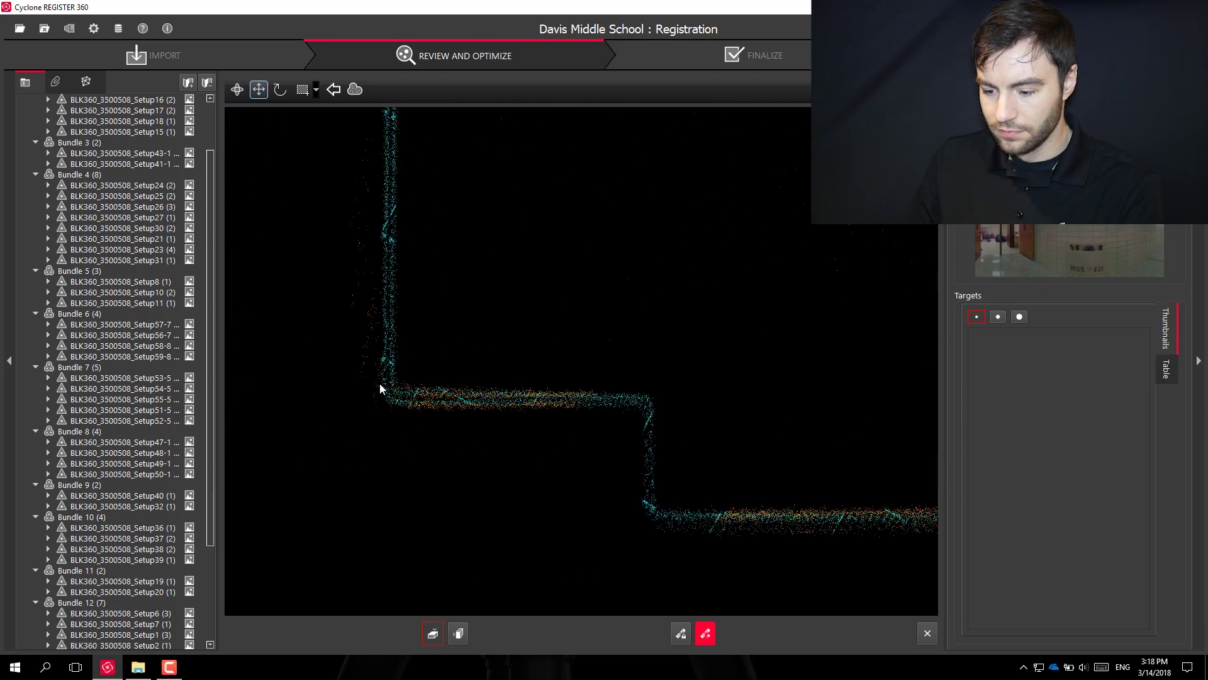
Rotate the cloud until the corridor walls coincide, compare the floor heights in the side view and create the Setup8–Setup1 link.
scroll(402, 536, down, 10)
click(280, 89)
drag(402, 534, 478, 645)
click(459, 633)
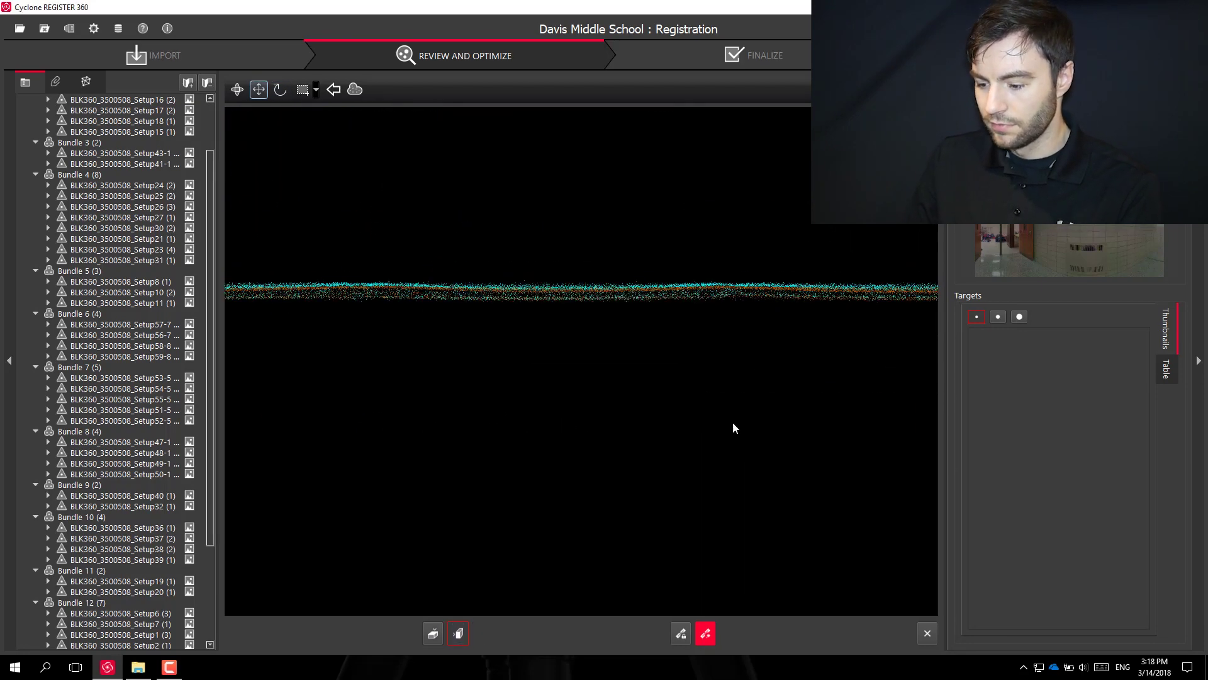
click(705, 633)
Move Setup9 over the classroom beside Setup8 at the upper end of the corridor on the sitemap.
scroll(517, 334, down, 4)
scroll(541, 329, up, 8)
drag(703, 144, 407, 342)
scroll(415, 232, down, 3)
click(599, 90)
drag(561, 248, 363, 368)
Align Setup9 with Setup8 by rotating its cloud in the top view, compare heights in the side view and link them.
click(237, 89)
scroll(348, 233, up, 8)
scroll(349, 242, down, 4)
click(280, 90)
drag(348, 247, 458, 614)
click(459, 633)
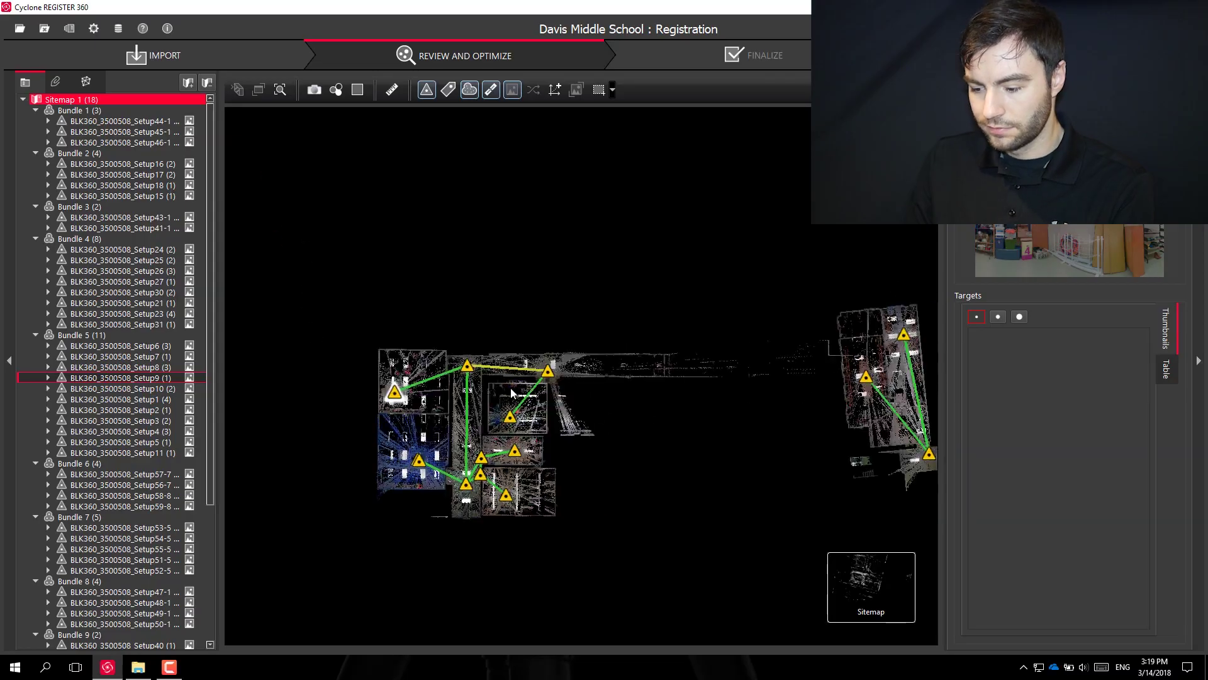
View Setup12's panorama and place its scan over the classroom next to Setup11's room, near Setup10.
double_click(152, 572)
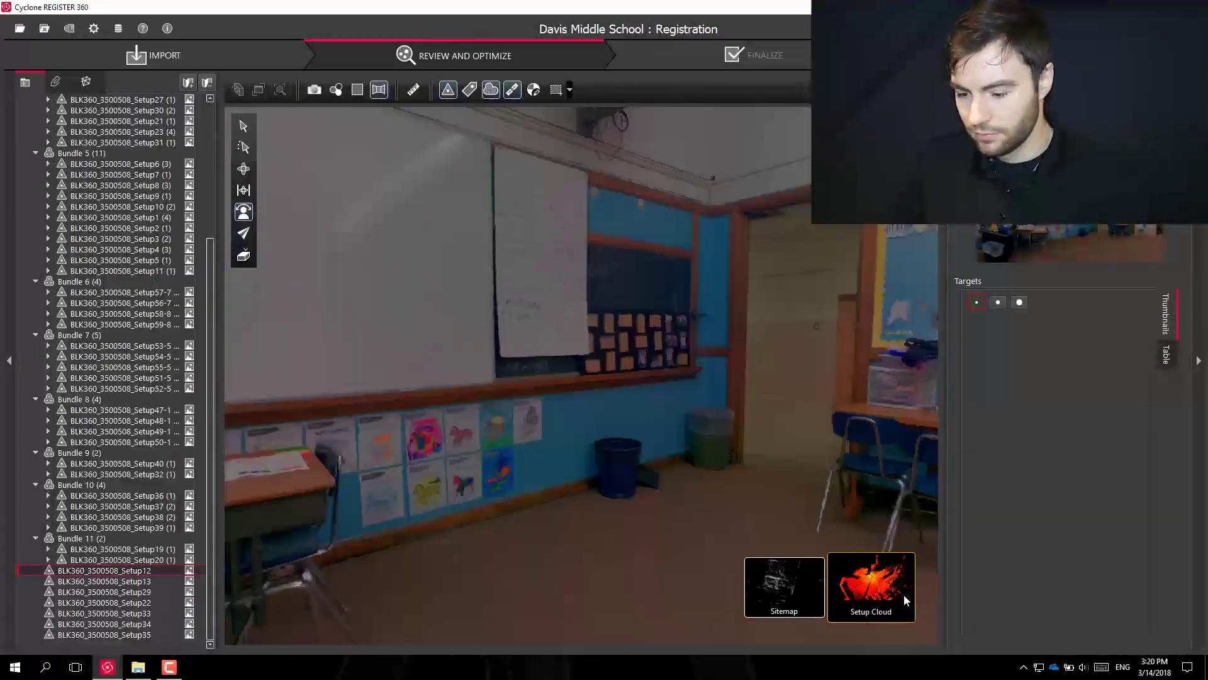
click(906, 599)
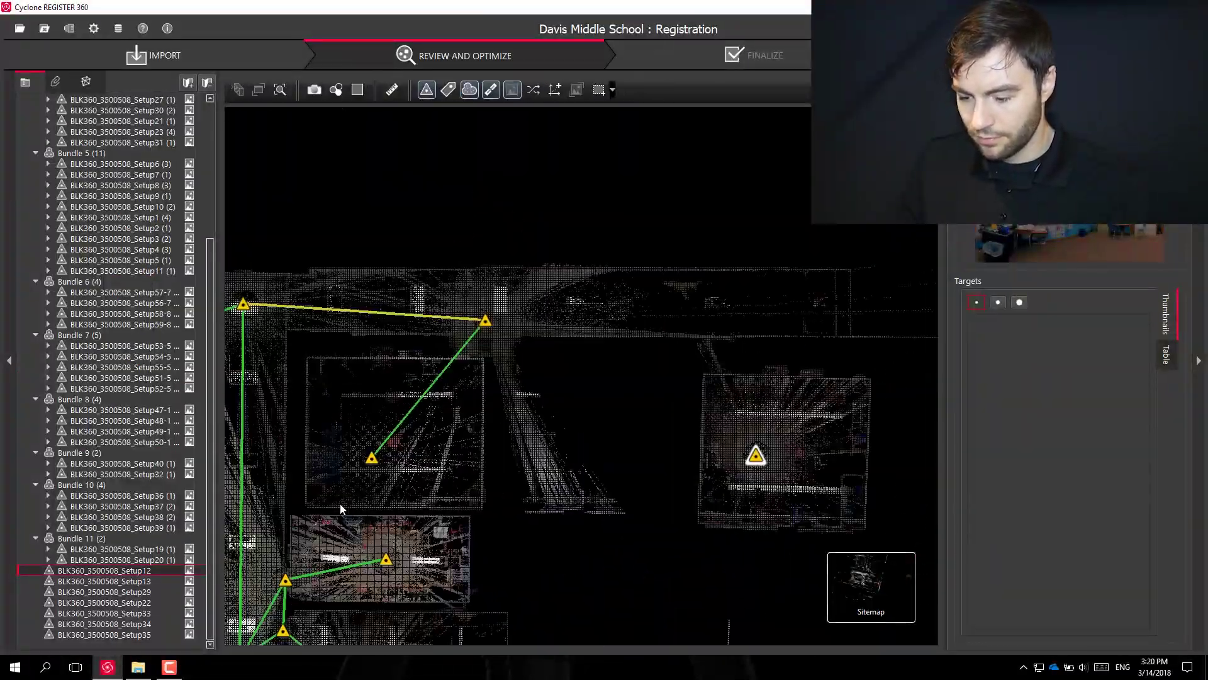
right_drag(729, 470, 779, 313)
key(s)
Align Setup12 with Setup10 in the top and side views, create the link and accept the registration results.
scroll(769, 315, up, 4)
scroll(750, 214, down, 3)
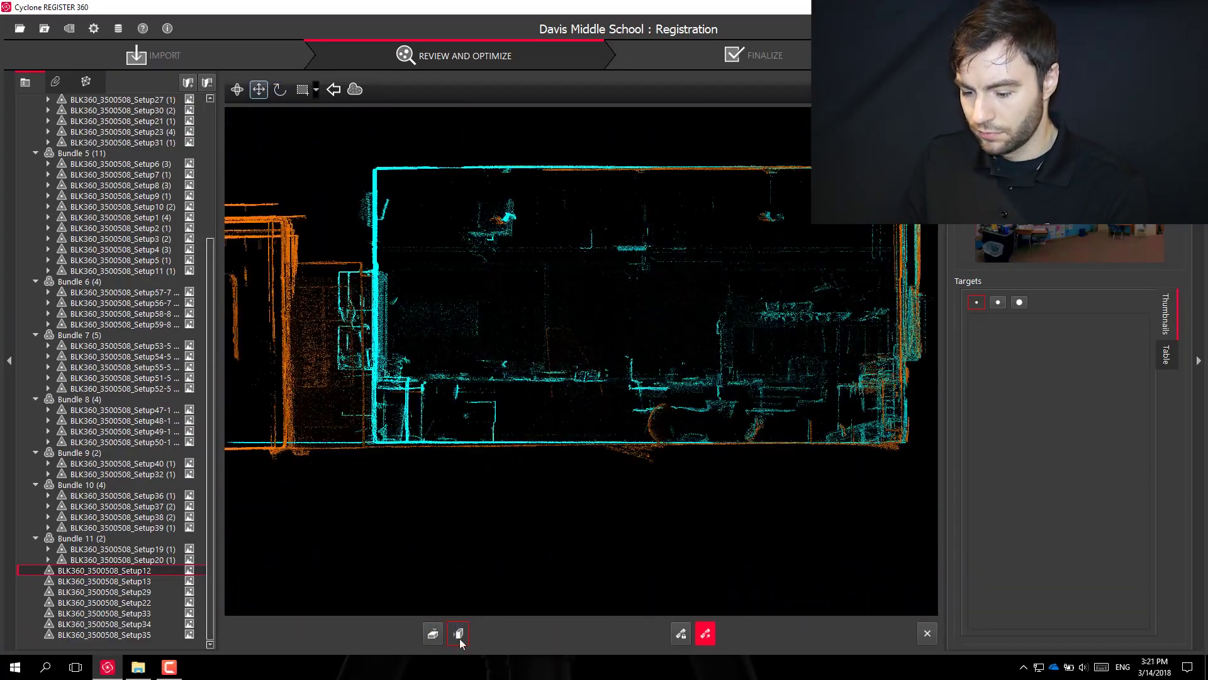
click(705, 633)
click(742, 454)
Reopen Link 6 between Setup8 and Setup10 for visual alignment and shift the cloud so the corridor wall corners match.
scroll(478, 339, up, 3)
click(479, 340)
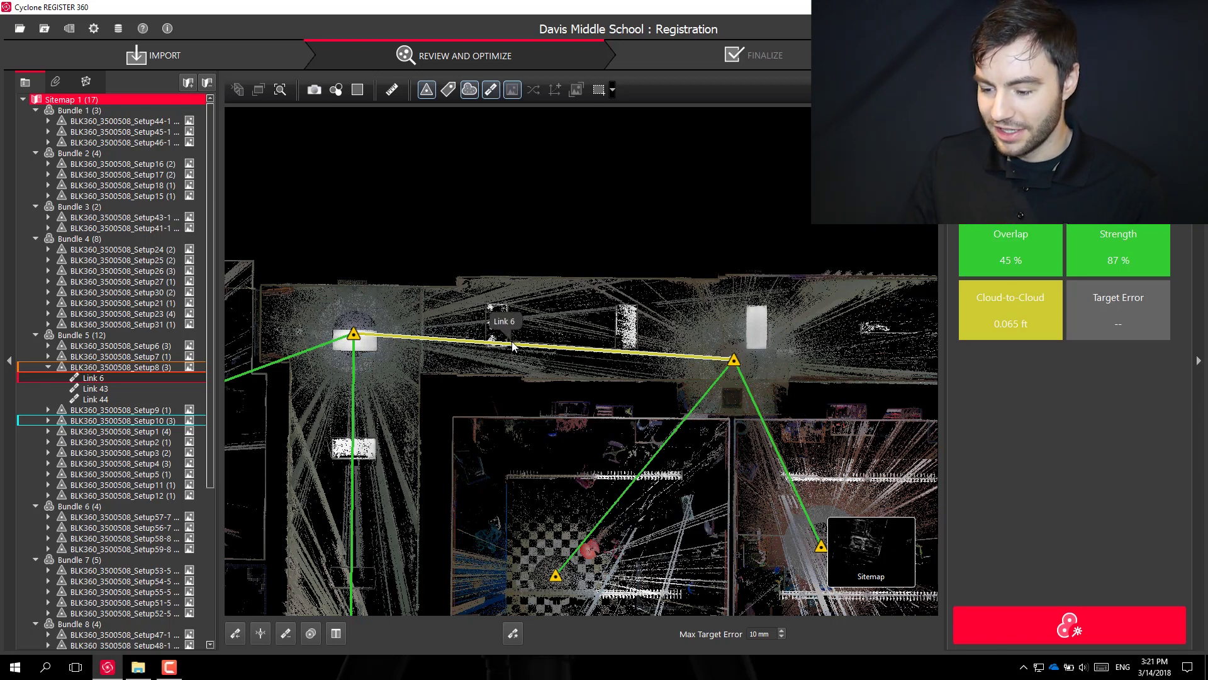
click(311, 633)
scroll(489, 345, up, 10)
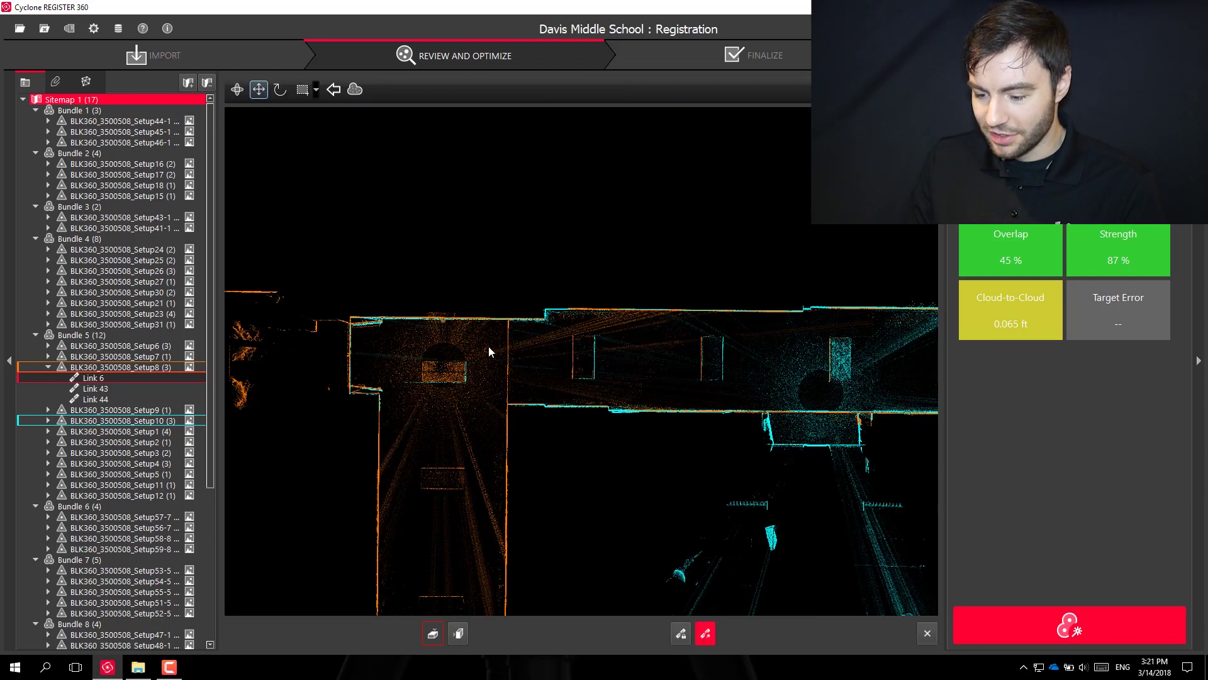
scroll(368, 314, up, 5)
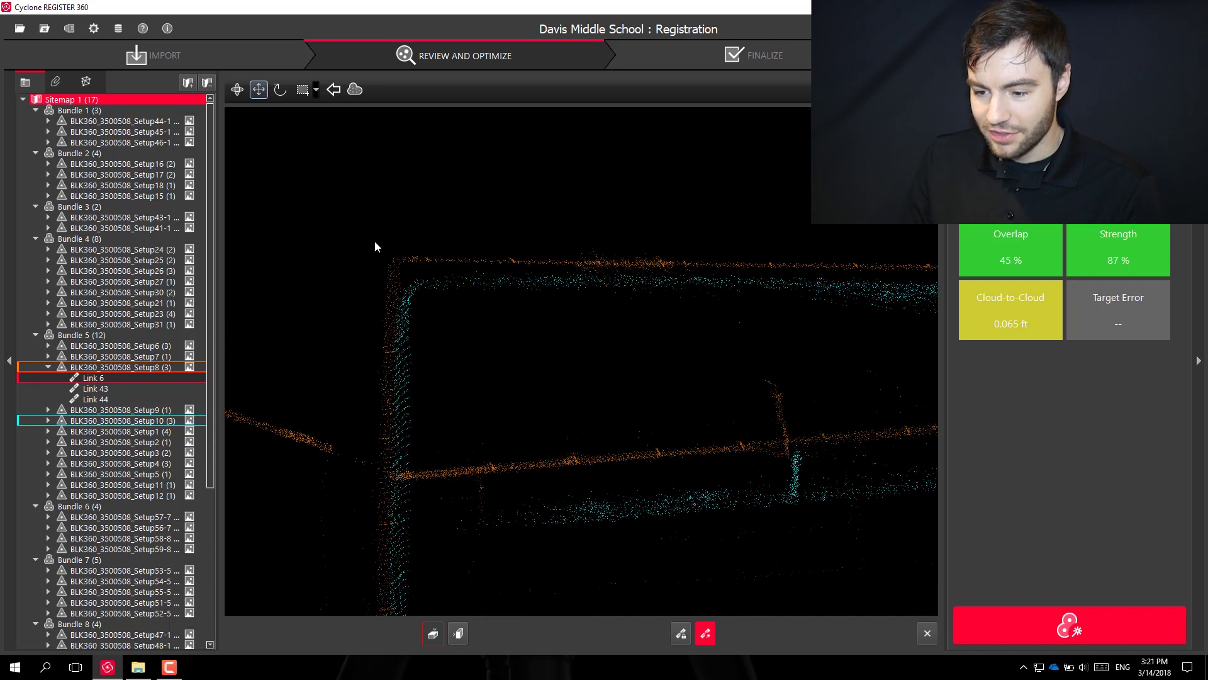
drag(407, 304, 398, 255)
scroll(398, 254, down, 8)
scroll(582, 276, up, 3)
Fine-tune the rotation of Link 6, check it in the side view, accept the new cloud registration and optimize the bundle.
click(280, 90)
drag(909, 266, 909, 267)
scroll(429, 311, down, 3)
click(458, 633)
click(355, 89)
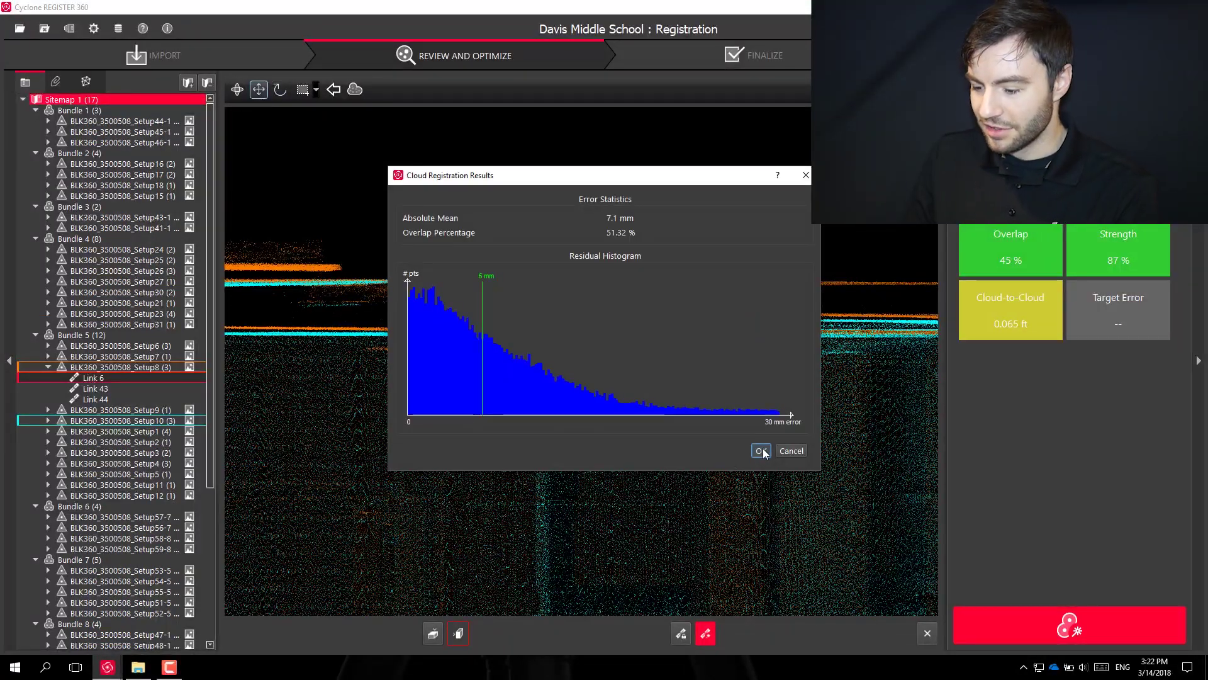
click(761, 450)
click(672, 344)
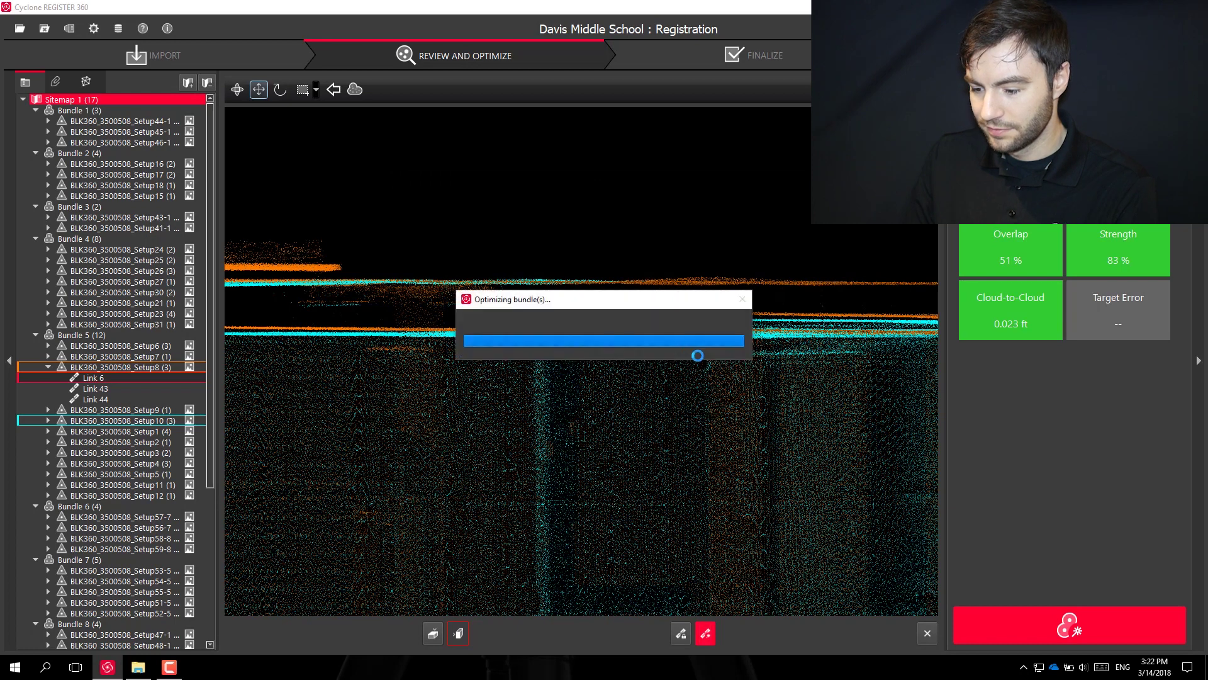
click(670, 346)
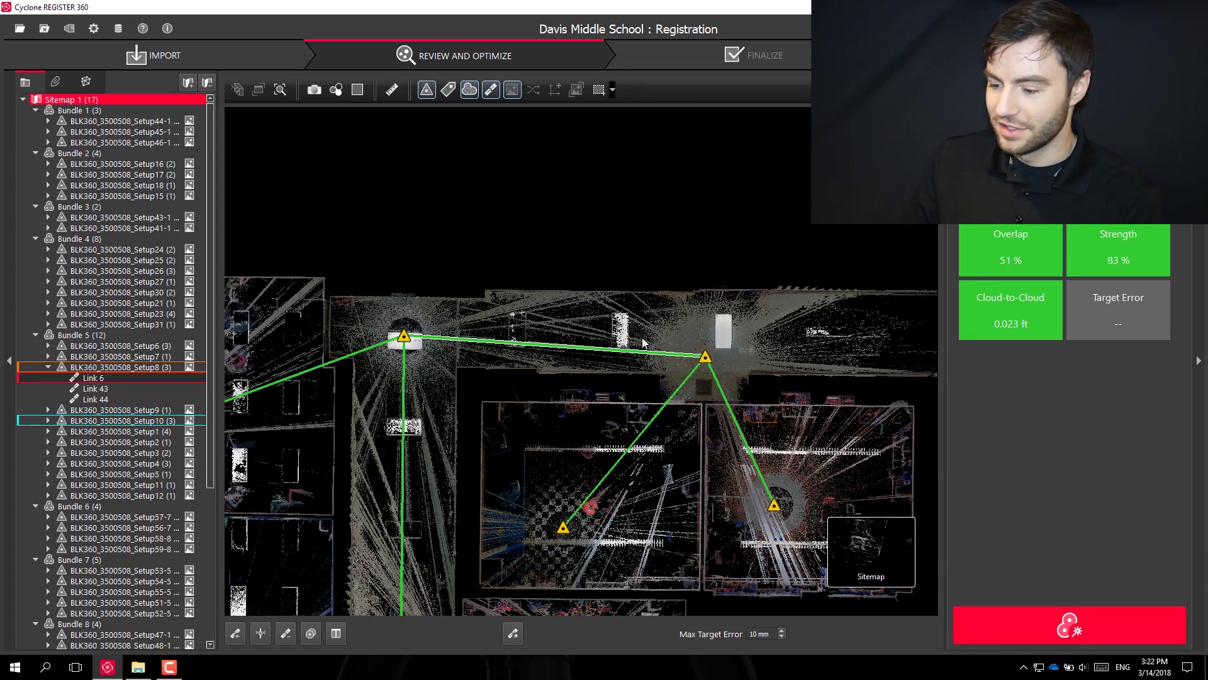
Position Setup13 on the upper corridor past Setup10 so that the corridor walls overlap on the sitemap.
scroll(584, 357, down, 6)
scroll(525, 352, down, 4)
scroll(579, 385, up, 6)
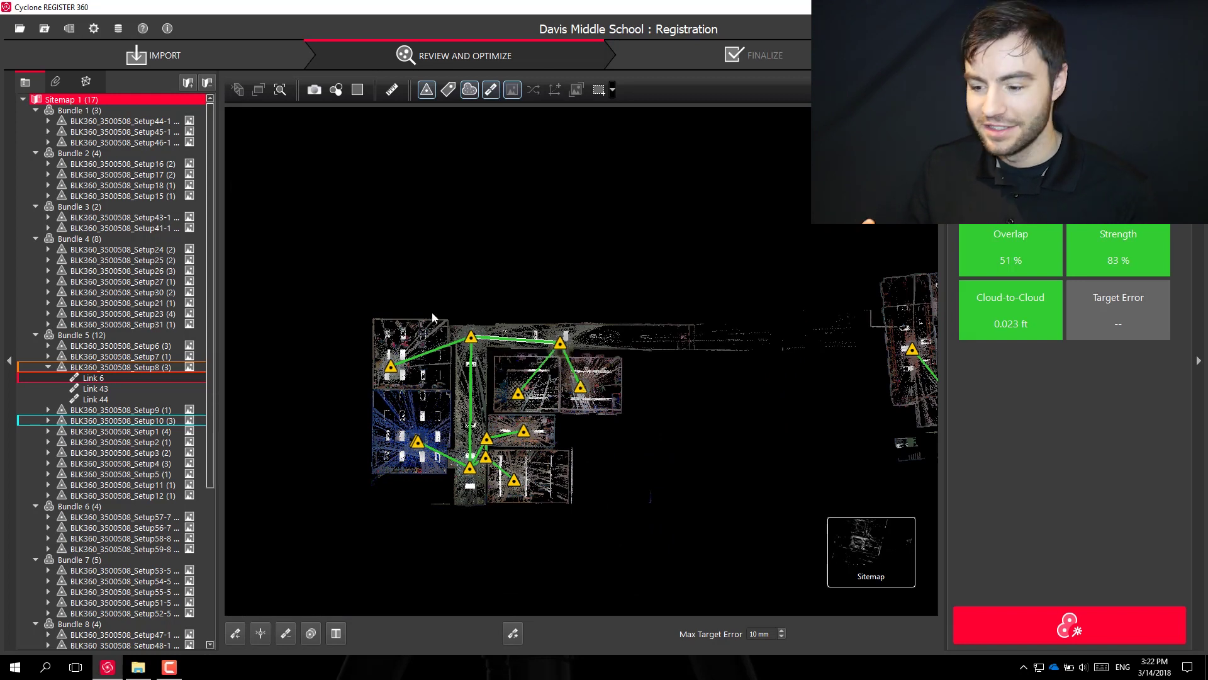
click(157, 423)
scroll(161, 410, down, 7)
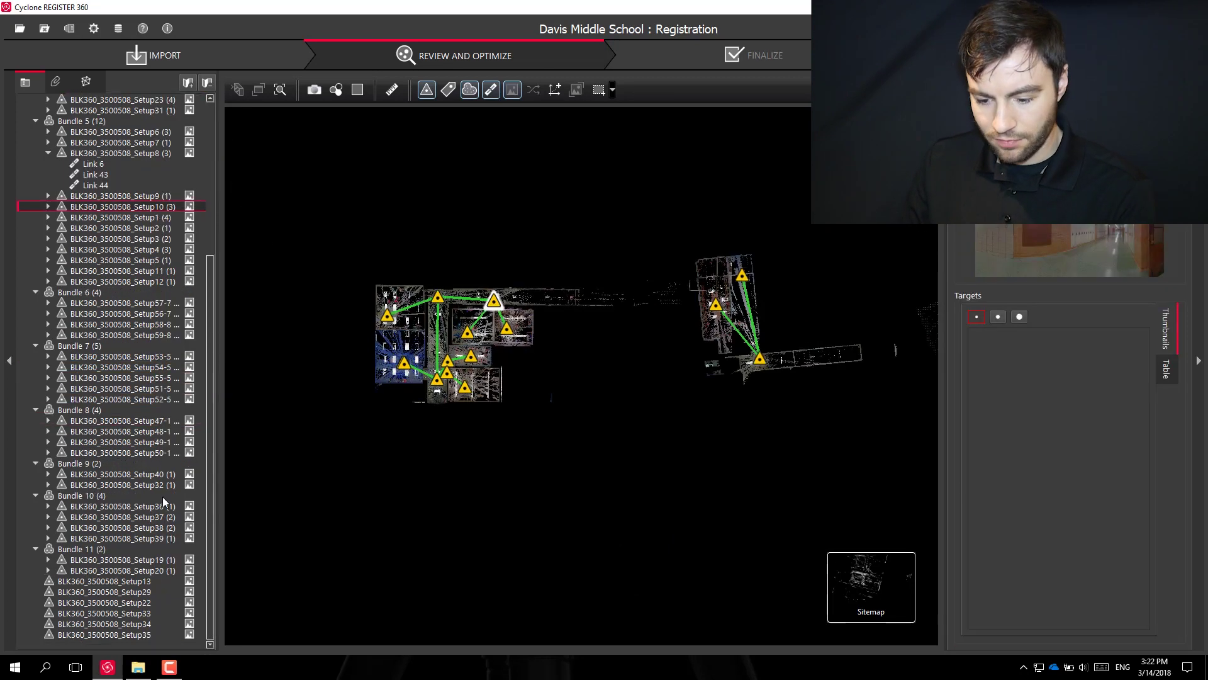
click(167, 444)
click(104, 581)
scroll(515, 415, up, 2)
drag(499, 372, 481, 357)
double_click(480, 356)
click(871, 586)
Shift Setup13's cloud in the visual alignment until the corridor's end wall coincides with Setup10's cloud.
scroll(415, 620, up, 4)
drag(526, 447, 412, 445)
scroll(417, 372, up, 3)
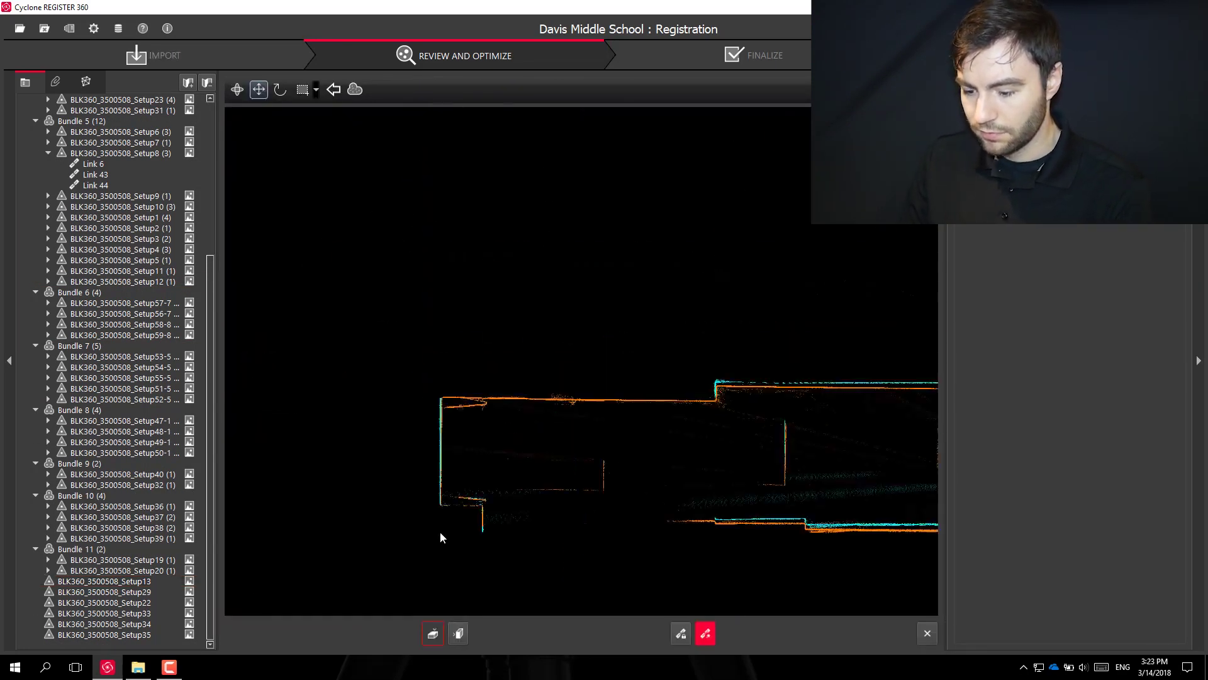
scroll(305, 446, down, 5)
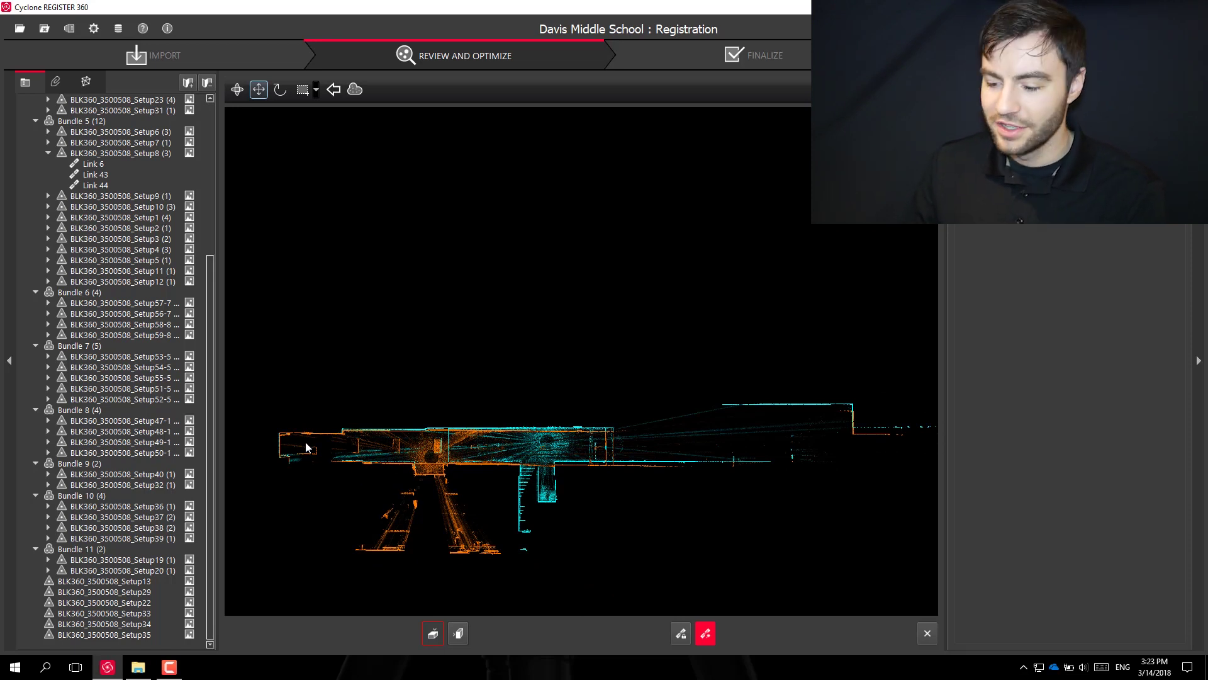
scroll(501, 475, up, 2)
scroll(798, 432, down, 3)
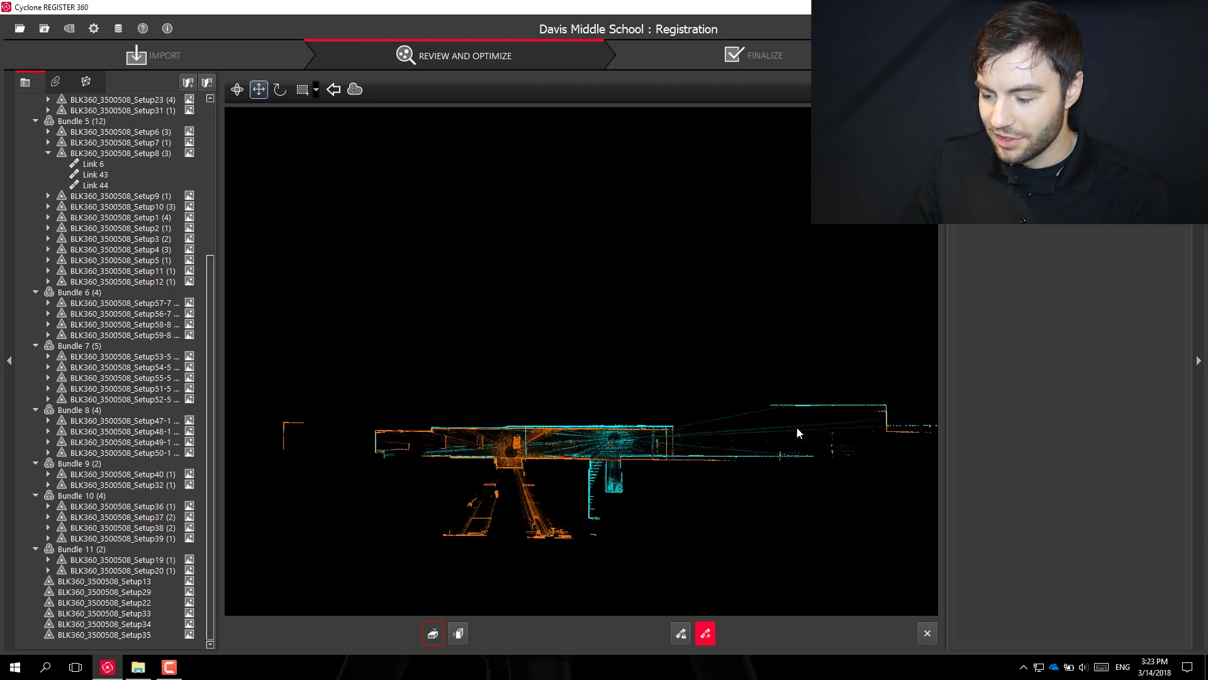
scroll(797, 431, up, 2)
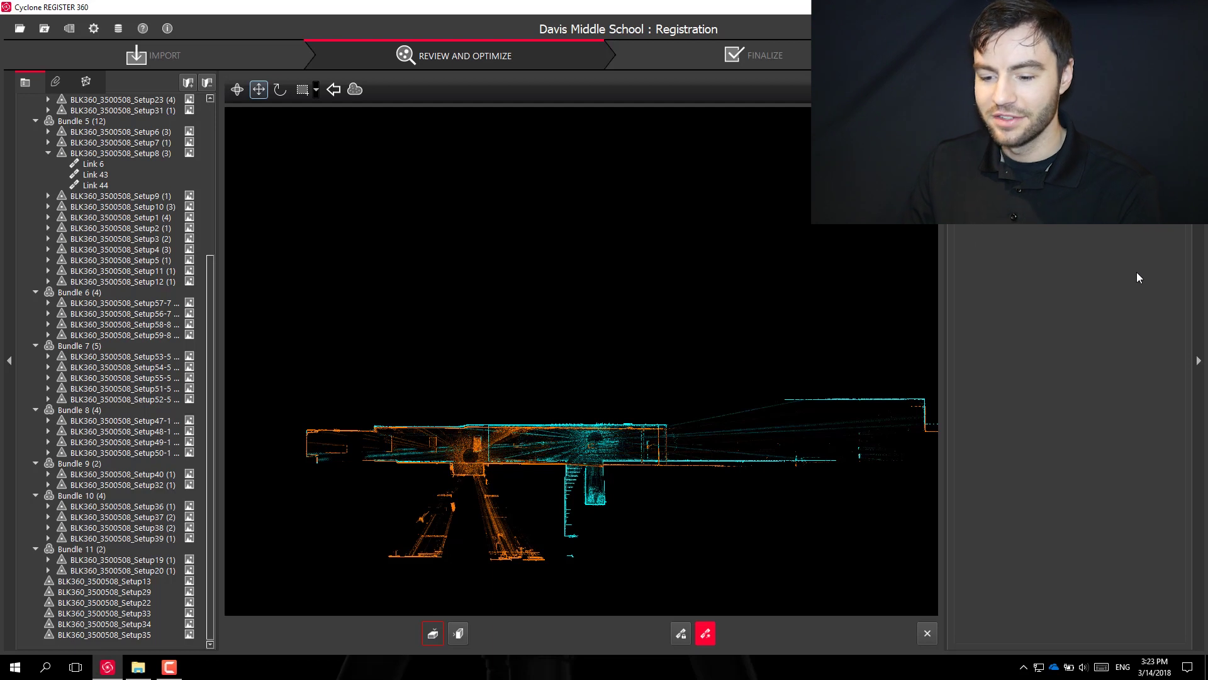
Widen the alignment view, rotate Setup13's cloud about the corridor's end corner until the walls overlap, and link it to Setup10.
click(1198, 362)
scroll(934, 446, up, 3)
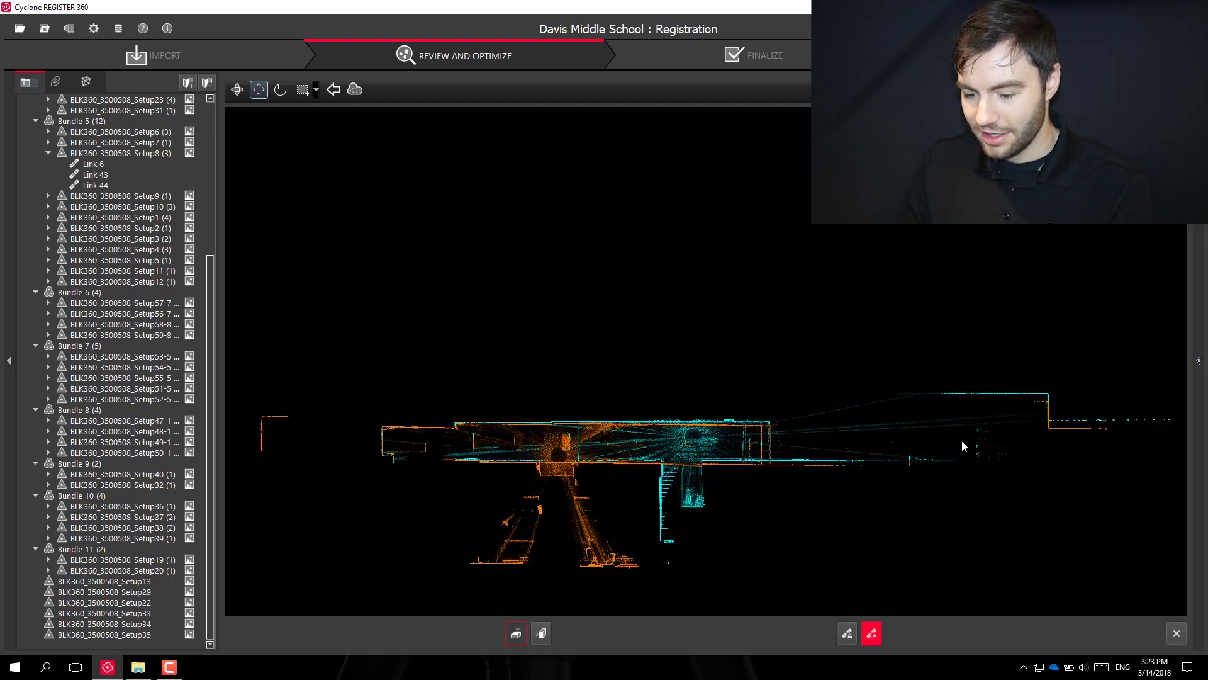
scroll(492, 451, up, 1)
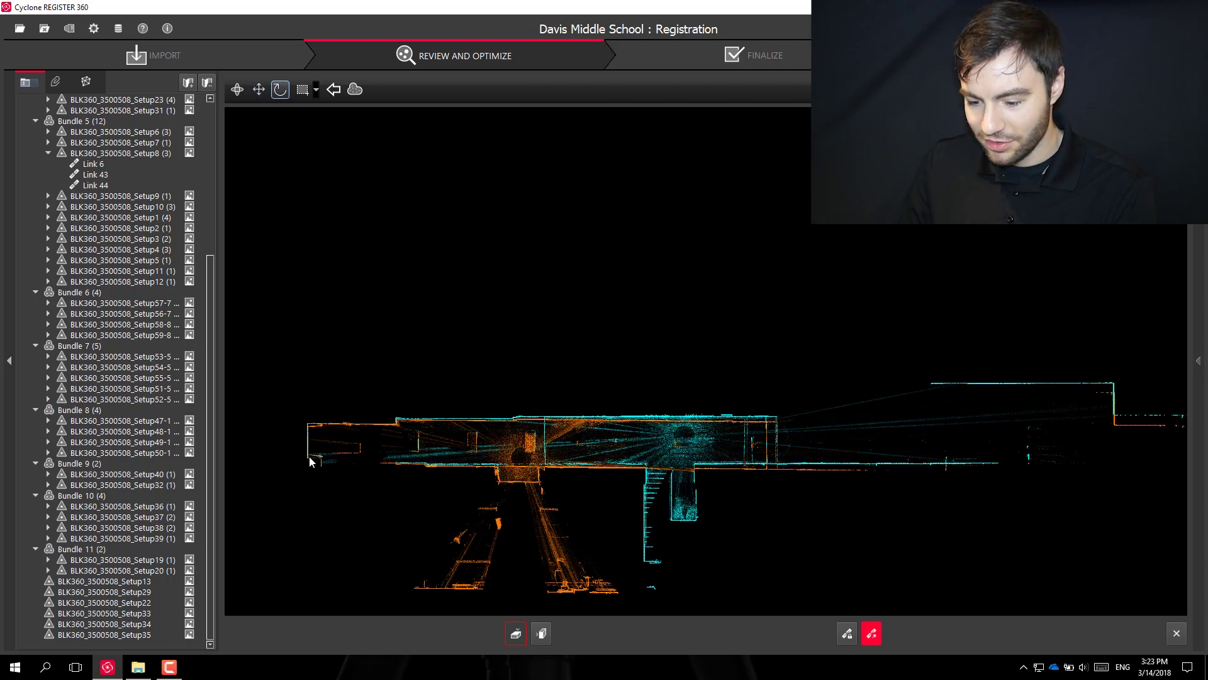
drag(308, 461, 1141, 342)
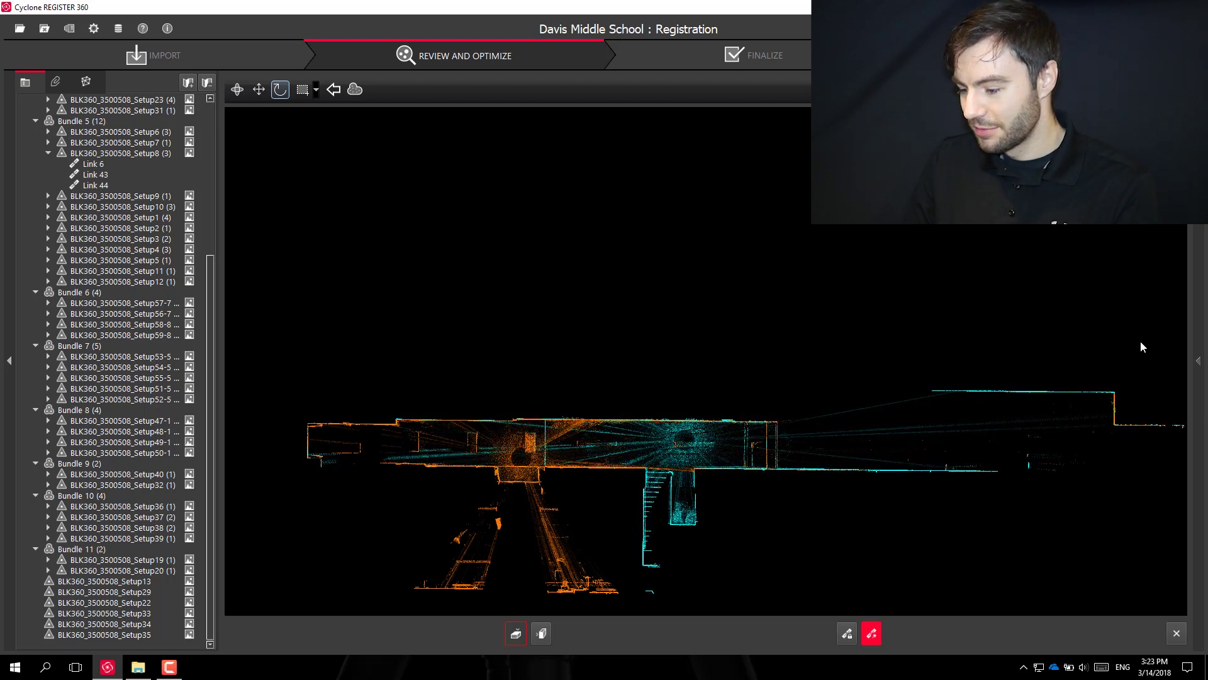
click(542, 633)
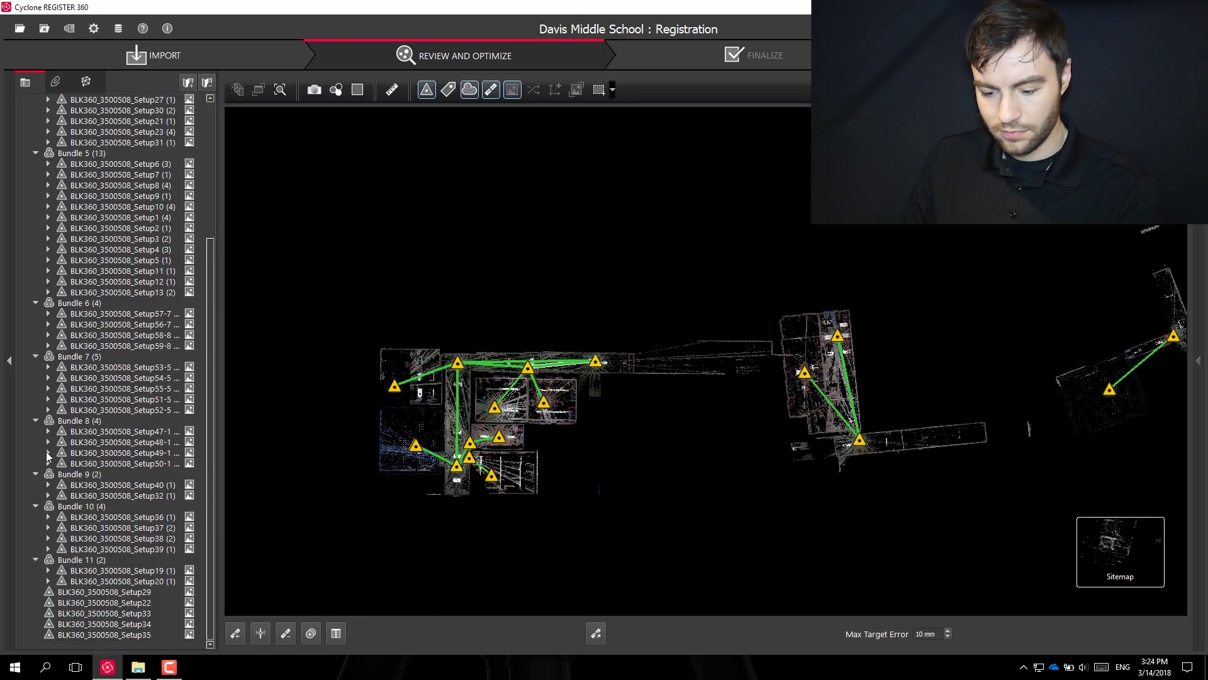
Position and rotate Bundle 2 by Setup15 so that its corridor continues the one scanned from Setup13.
scroll(512, 361, up, 1)
scroll(154, 313, up, 2)
scroll(163, 292, down, 1)
scroll(162, 377, down, 2)
scroll(157, 412, up, 6)
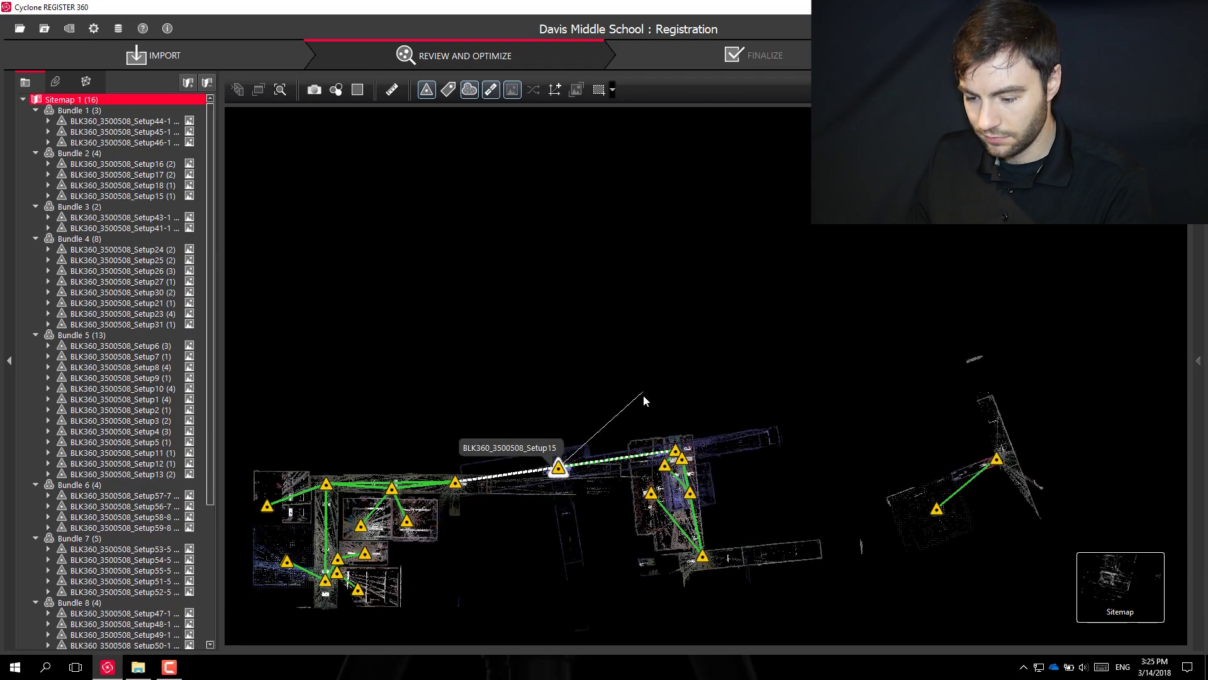
right_drag(644, 400, 654, 426)
scroll(557, 448, up, 3)
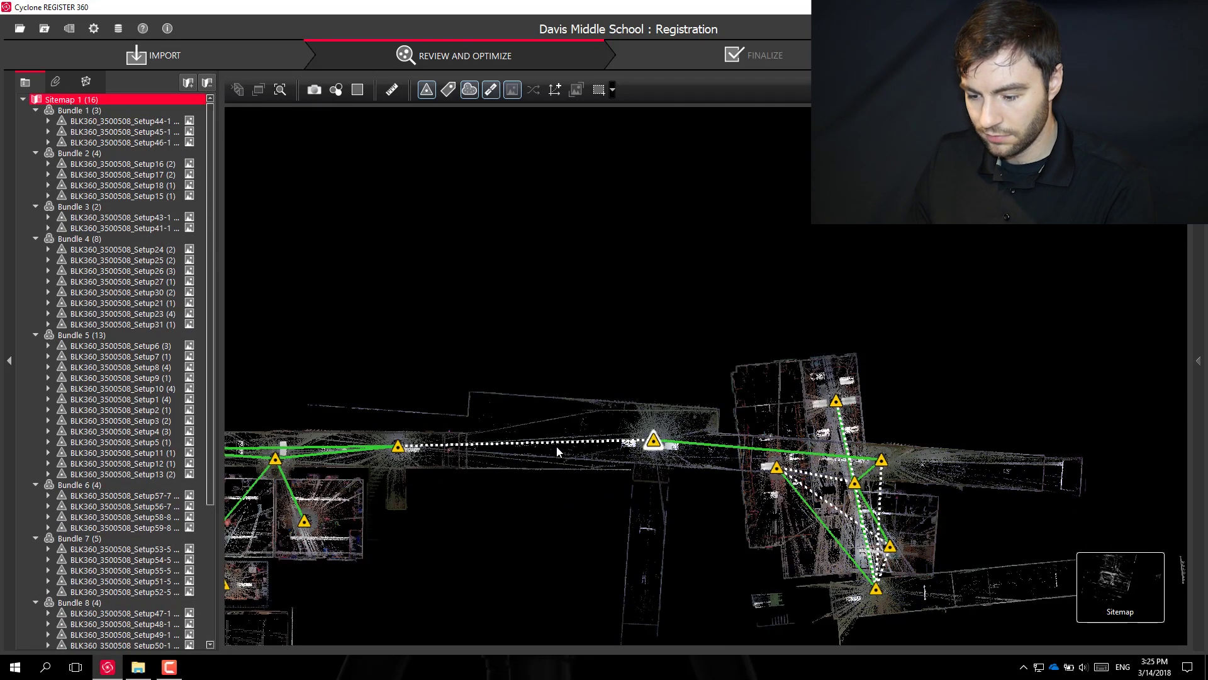
Open the proposed link between Setup13 and Setup15 for visual alignment and create the link.
double_click(557, 451)
scroll(536, 299, up, 3)
click(871, 633)
Move Bundle 1 clear of the corridor, and move and rotate Bundle 11 onto the corridor's far end next to Setup16.
drag(777, 464, 1060, 184)
scroll(553, 406, down, 6)
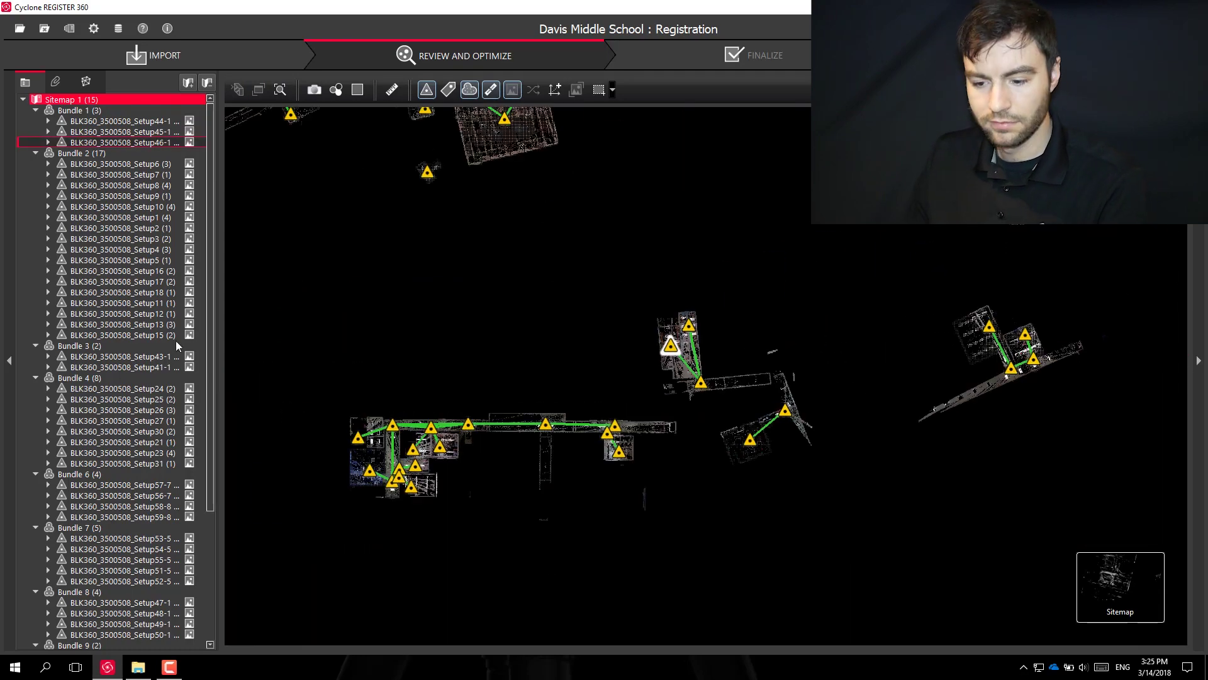
scroll(177, 341, down, 5)
scroll(385, 481, down, 2)
drag(324, 251, 564, 463)
scroll(565, 464, up, 5)
right_drag(567, 469, 408, 523)
Align Setup19 with Setup16 in the top and side views, create the link and accept the registration results.
scroll(585, 504, up, 4)
click(330, 632)
scroll(782, 494, up, 5)
scroll(818, 465, down, 6)
click(458, 633)
scroll(560, 315, up, 5)
click(705, 633)
click(659, 346)
click(663, 348)
Move Bundle 3 out of the way and position Bundle 4 at the corridor's far end next to Setup20.
scroll(721, 403, up, 3)
drag(720, 402, 749, 232)
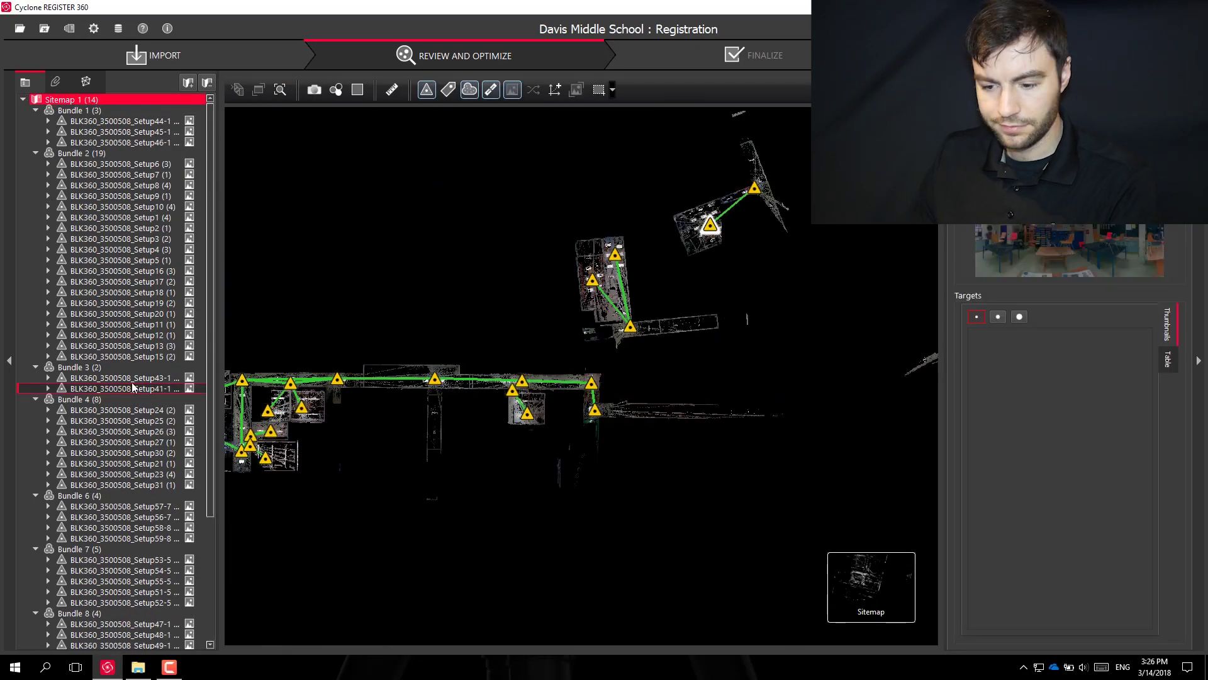
scroll(167, 530, down, 5)
scroll(166, 390, up, 5)
scroll(514, 488, down, 4)
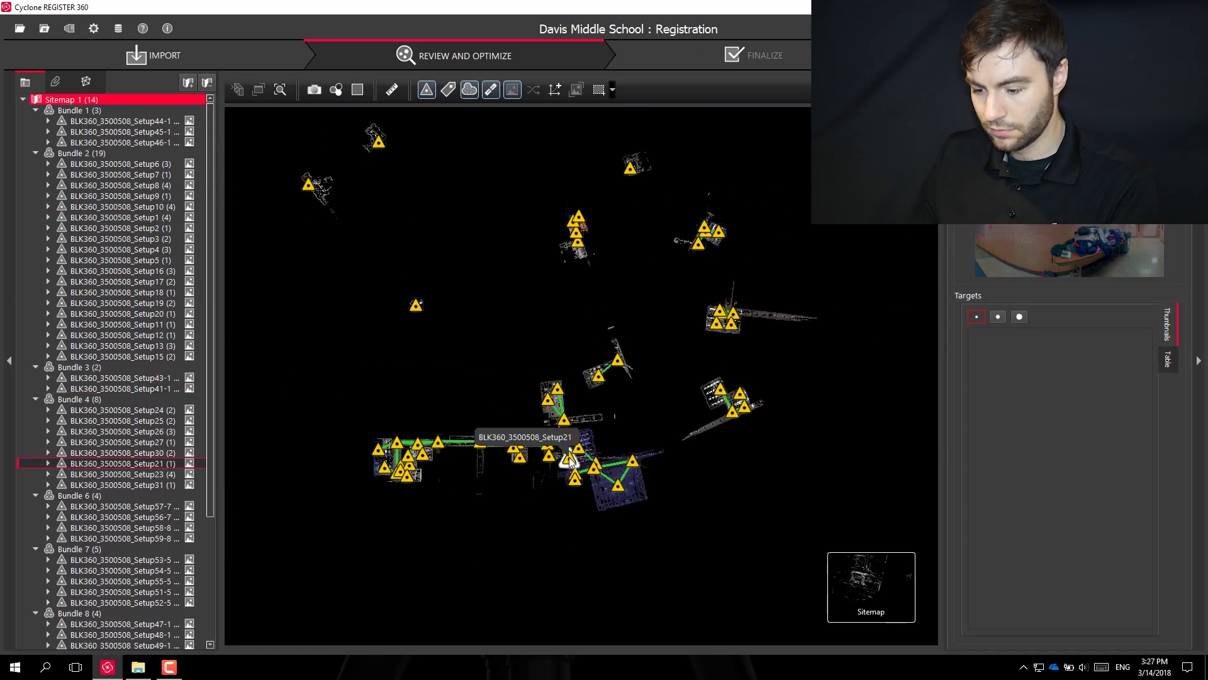
double_click(570, 461)
drag(698, 432, 658, 462)
scroll(646, 406, up, 5)
click(927, 632)
Open the proposed link between Setup20 and Setup26 for visual alignment and move the cloud to match the corridor wall corner.
double_click(545, 353)
scroll(553, 393, up, 4)
drag(560, 393, 485, 392)
scroll(484, 323, up, 5)
drag(521, 340, 593, 407)
scroll(472, 331, down, 6)
Rotate Bundle 4's cloud in the widened top view until the long corridor walls overlap along their full length.
click(279, 90)
scroll(471, 334, up, 6)
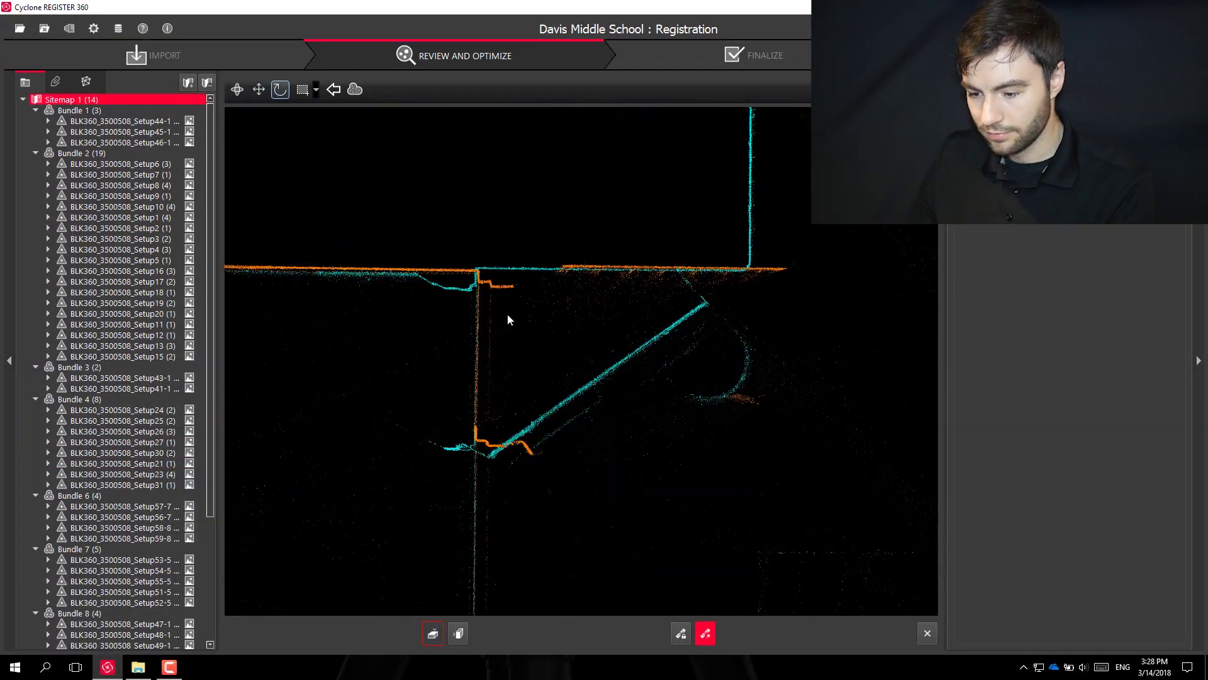
scroll(660, 357, down, 10)
scroll(787, 390, up, 4)
middle_drag(786, 390, 628, 359)
click(1198, 360)
mouse_move(272, 346)
mouse_down()
mouse_move(378, 340)
mouse_move(268, 347)
mouse_up()
scroll(267, 348, up, 6)
scroll(319, 370, down, 5)
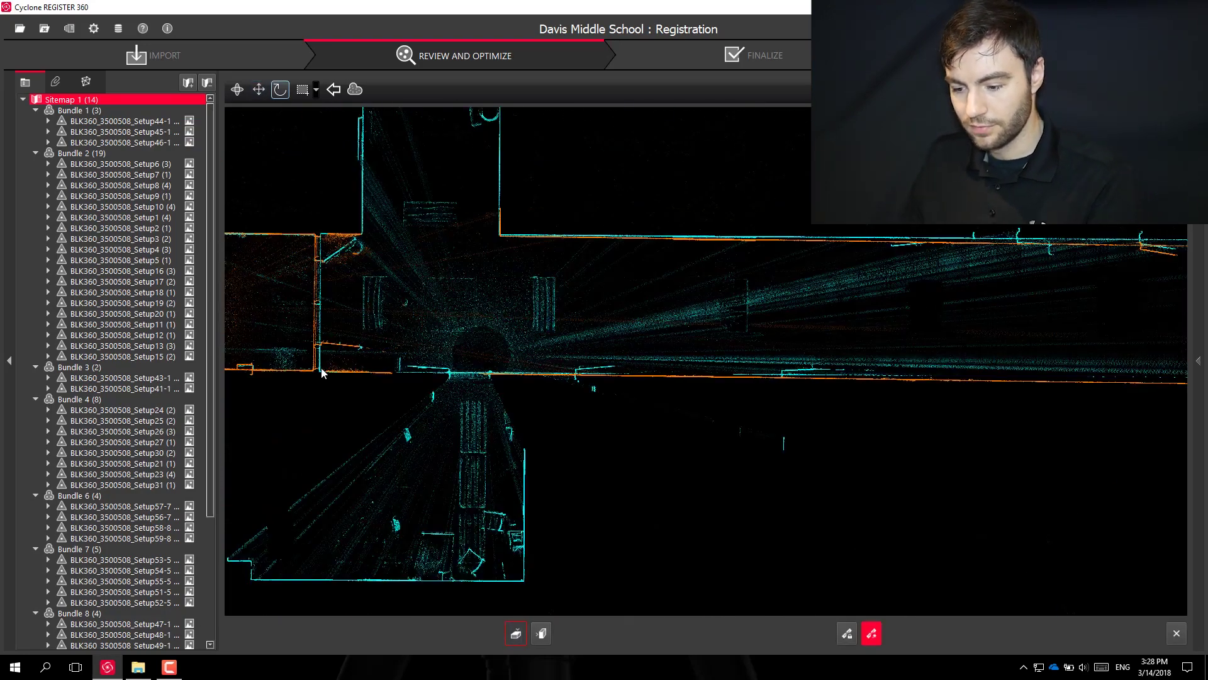
Compare both clouds in the side view, create the Setup20–Setup26 link, accept the registration results and optimize the bundle.
click(542, 633)
scroll(542, 309, up, 5)
click(870, 633)
click(760, 450)
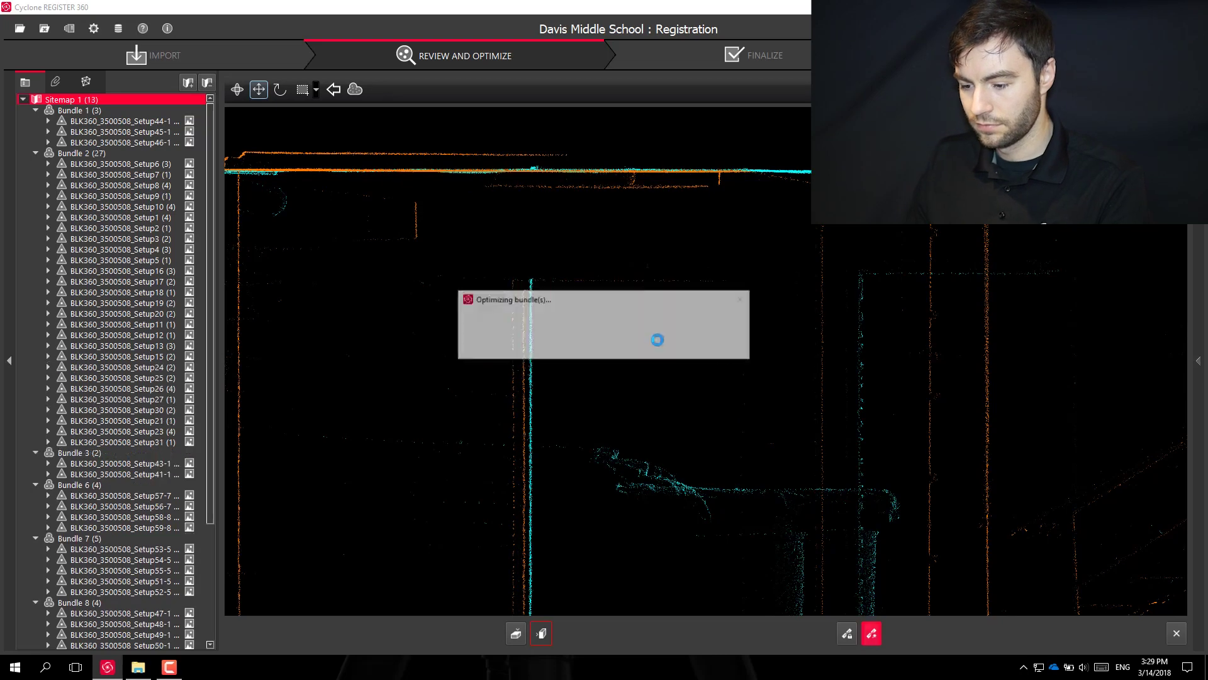
Move Setup22 from the empty upper part of the sitemap to the small room beside Setup21's side corridor.
scroll(612, 367, up, 1)
scroll(126, 378, down, 5)
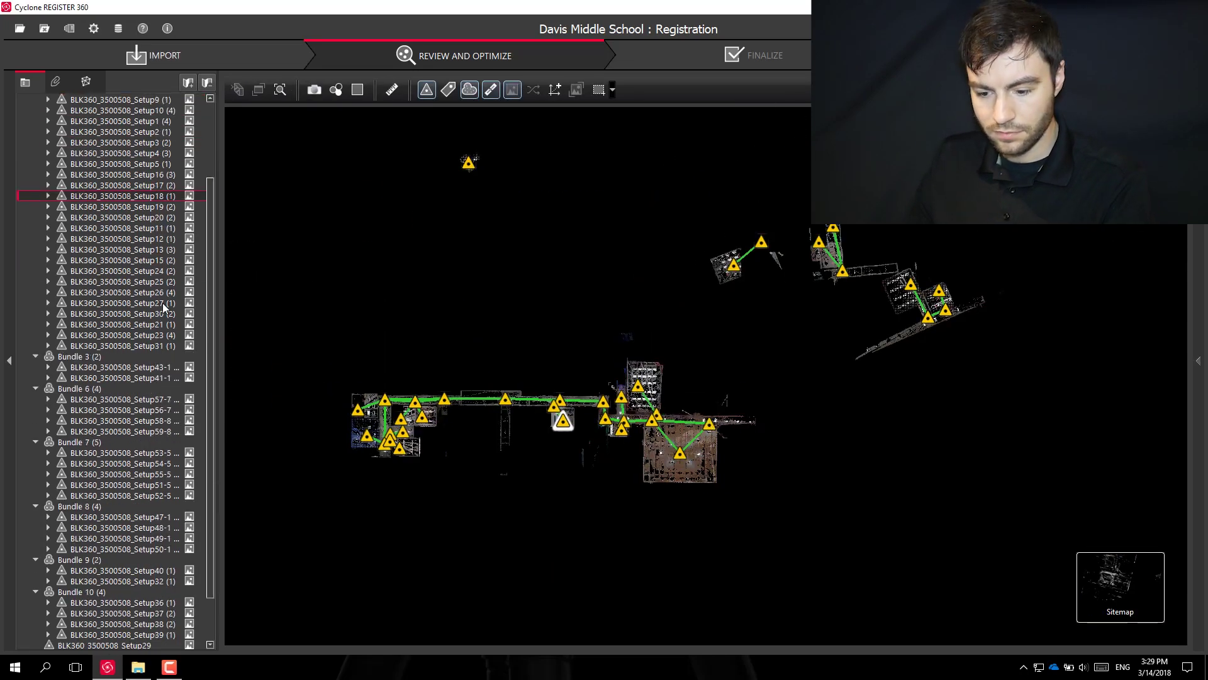
mouse_move(192, 605)
drag(468, 162, 609, 387)
scroll(619, 399, up, 8)
drag(526, 291, 556, 337)
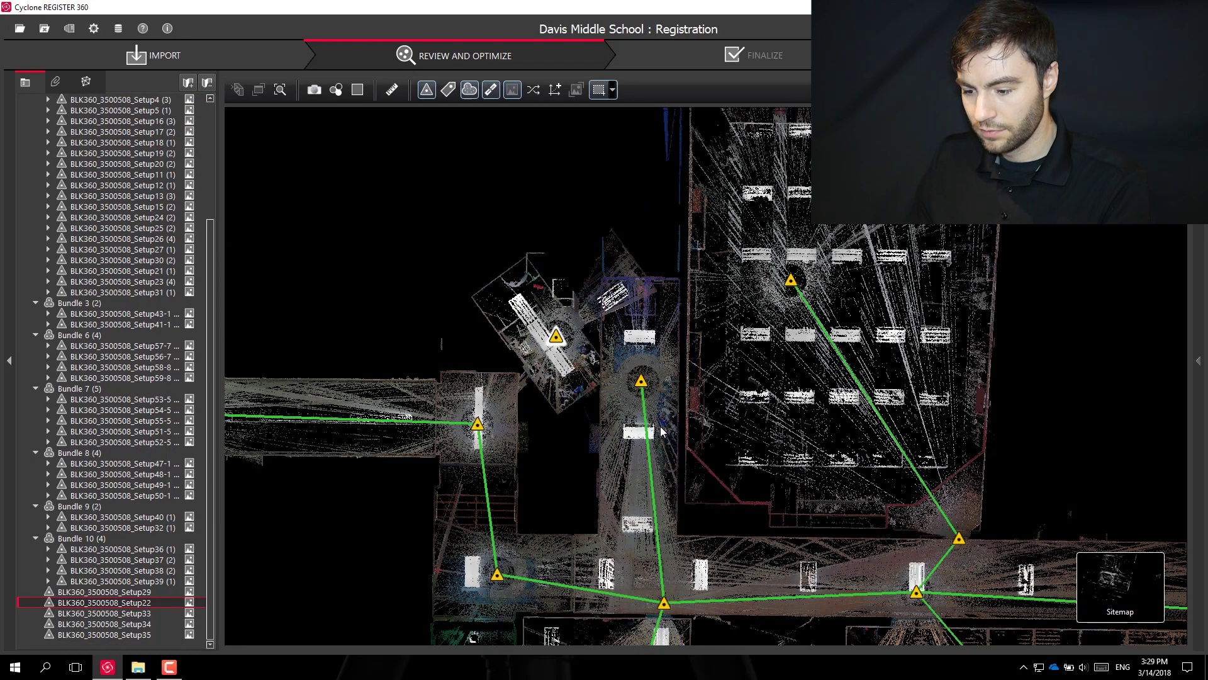
Open the visual alignment between Setup21 and Setup22, then shift and rotate the cloud until the walls overlap in the top view.
ctrl+click(642, 380)
click(237, 89)
drag(634, 466, 702, 271)
scroll(531, 111, up, 8)
drag(430, 522, 493, 326)
scroll(413, 233, down, 10)
click(280, 89)
drag(539, 160, 564, 231)
Compare the two clouds' heights in the side view and create the Setup21–Setup22 link.
click(538, 629)
scroll(601, 324, up, 10)
scroll(699, 306, down, 5)
scroll(549, 321, up, 4)
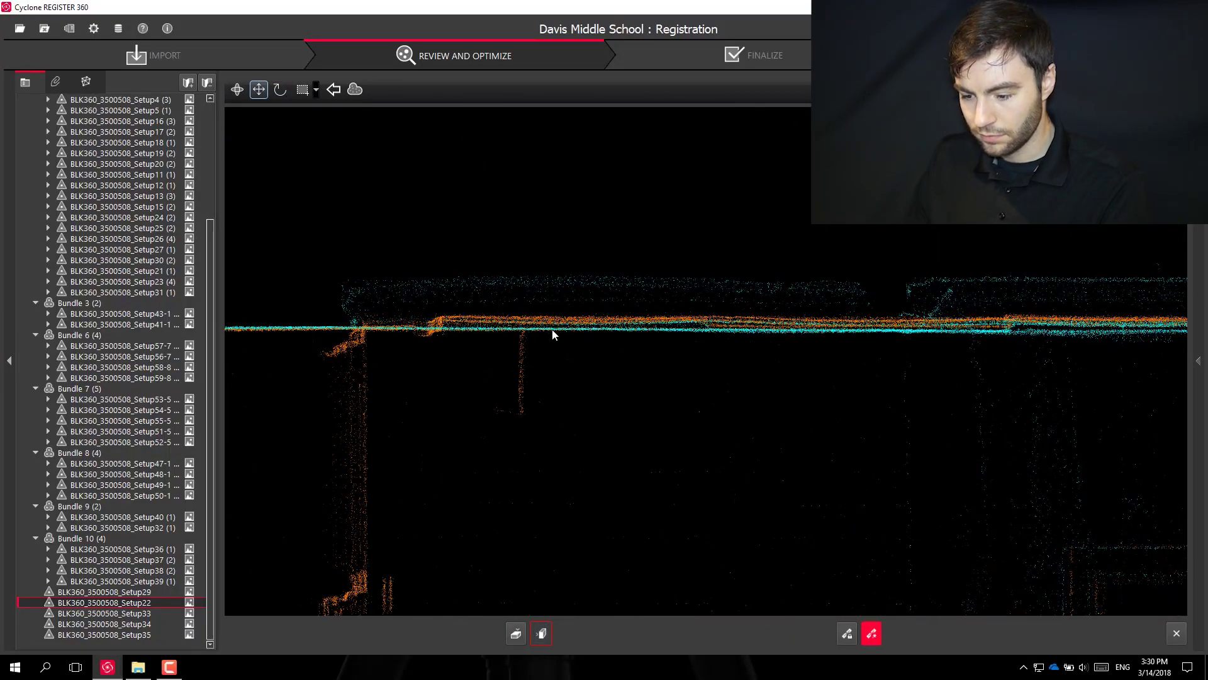
scroll(553, 331, down, 3)
click(871, 633)
Locate the loose Setup29 on the sitemap and place it beside the gym of the large bundle.
scroll(545, 328, down, 2)
scroll(174, 477, down, 5)
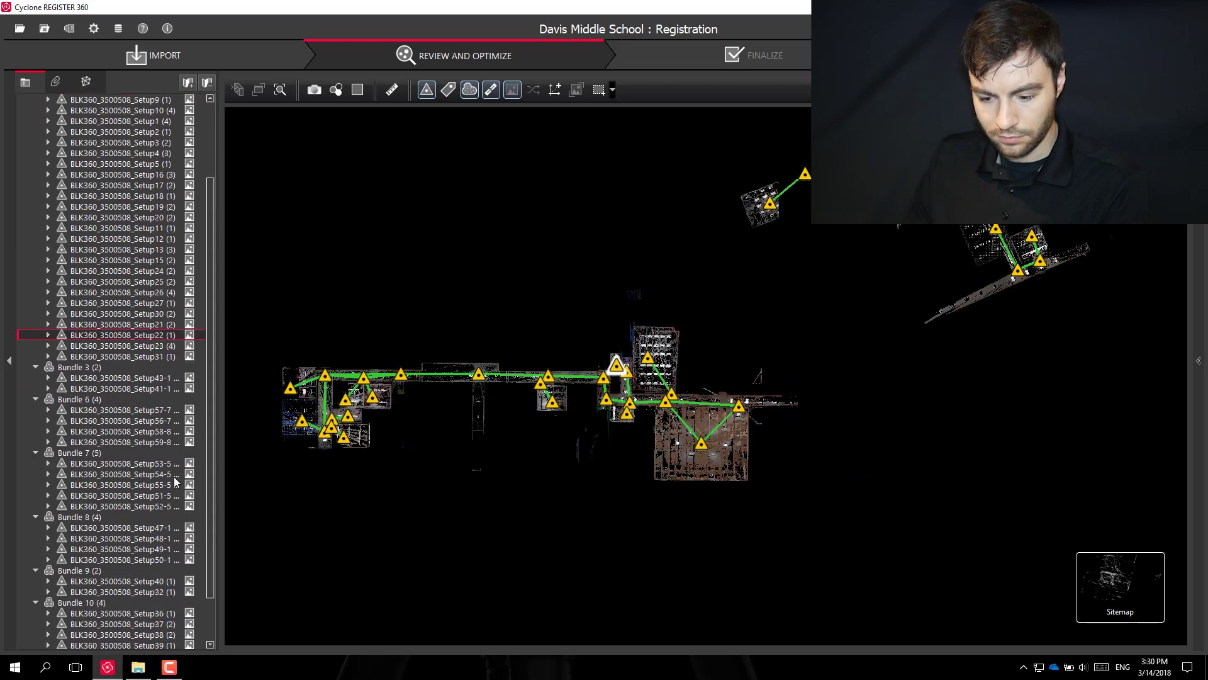
scroll(656, 428, up, 3)
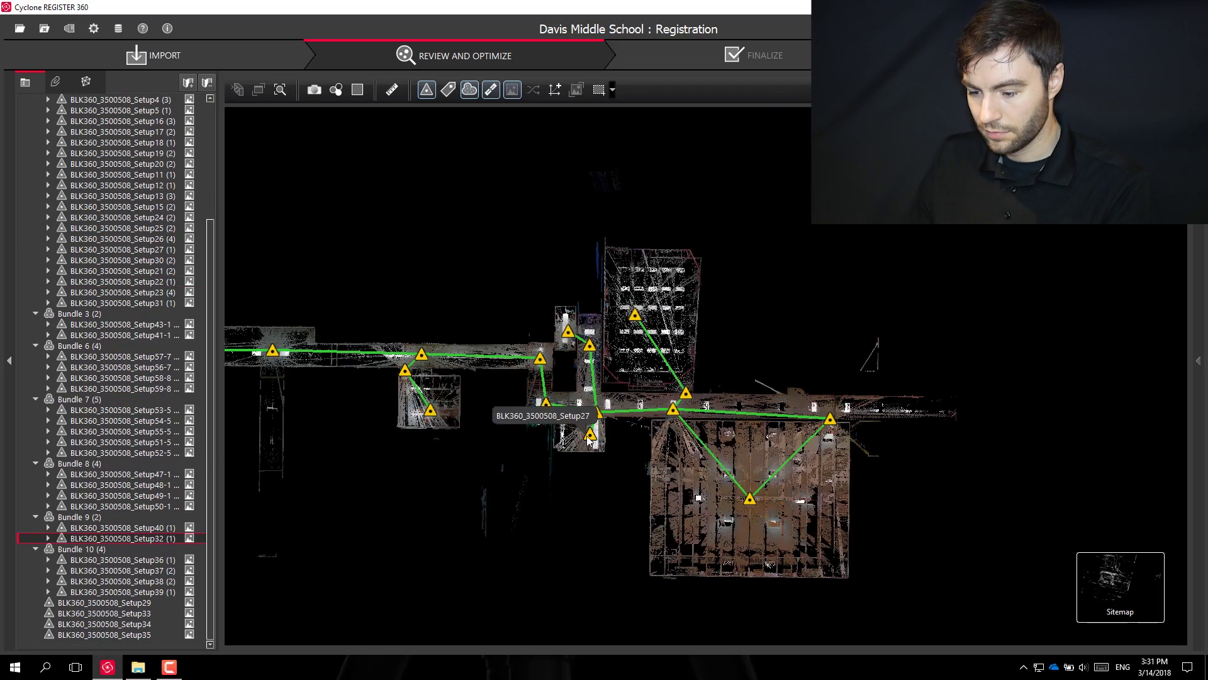
click(125, 602)
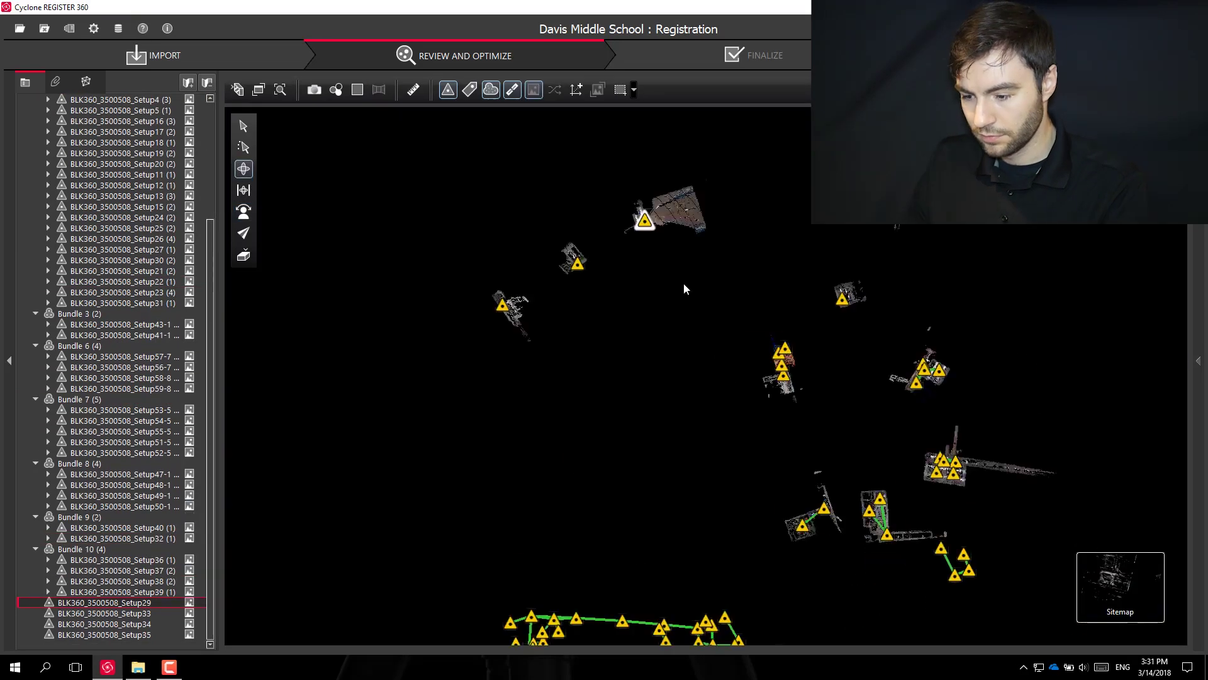
drag(659, 485, 873, 459)
scroll(881, 495, up, 2)
drag(738, 432, 895, 227)
Align Setup29's cloud with the gym cloud of Setup24 and link the two setups.
key(space)
scroll(712, 279, up, 4)
drag(711, 279, 712, 267)
scroll(712, 279, down, 4)
scroll(472, 399, up, 3)
scroll(663, 391, down, 3)
scroll(636, 267, up, 6)
scroll(772, 302, down, 3)
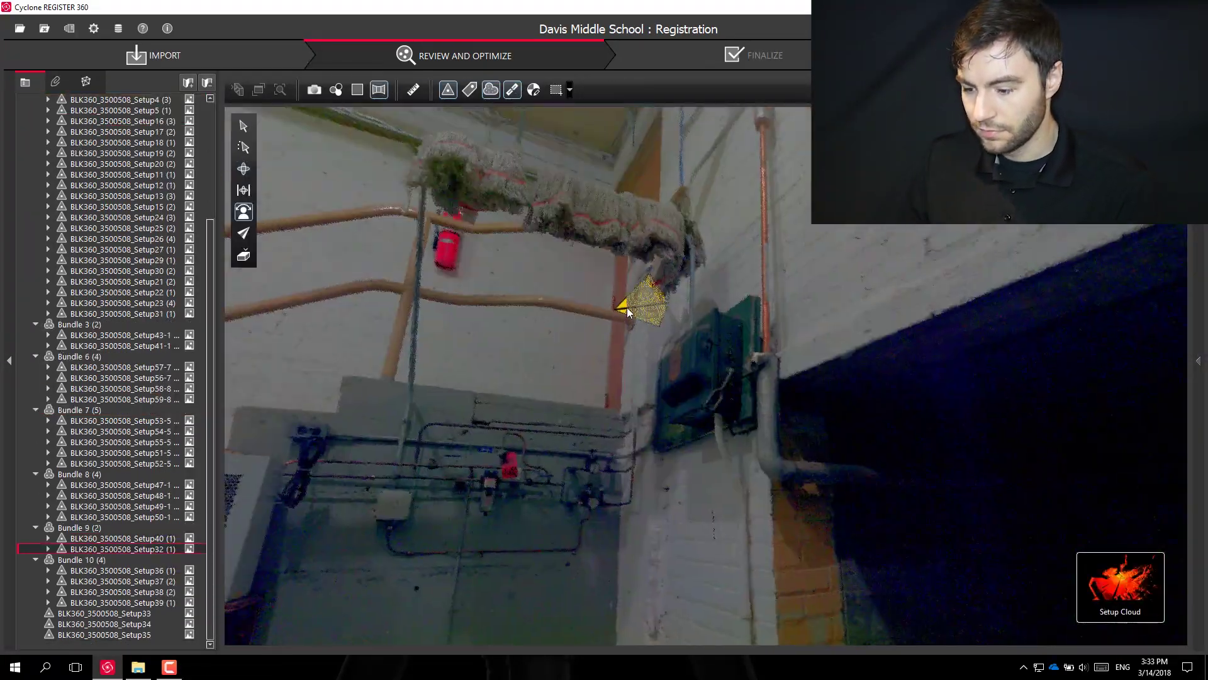
Inspect the mechanical room panorama, return to the sitemap and locate Setup33 among the remaining loose setups.
click(627, 312)
key(Escape)
click(129, 624)
scroll(680, 375, up, 3)
scroll(679, 375, down, 3)
click(129, 617)
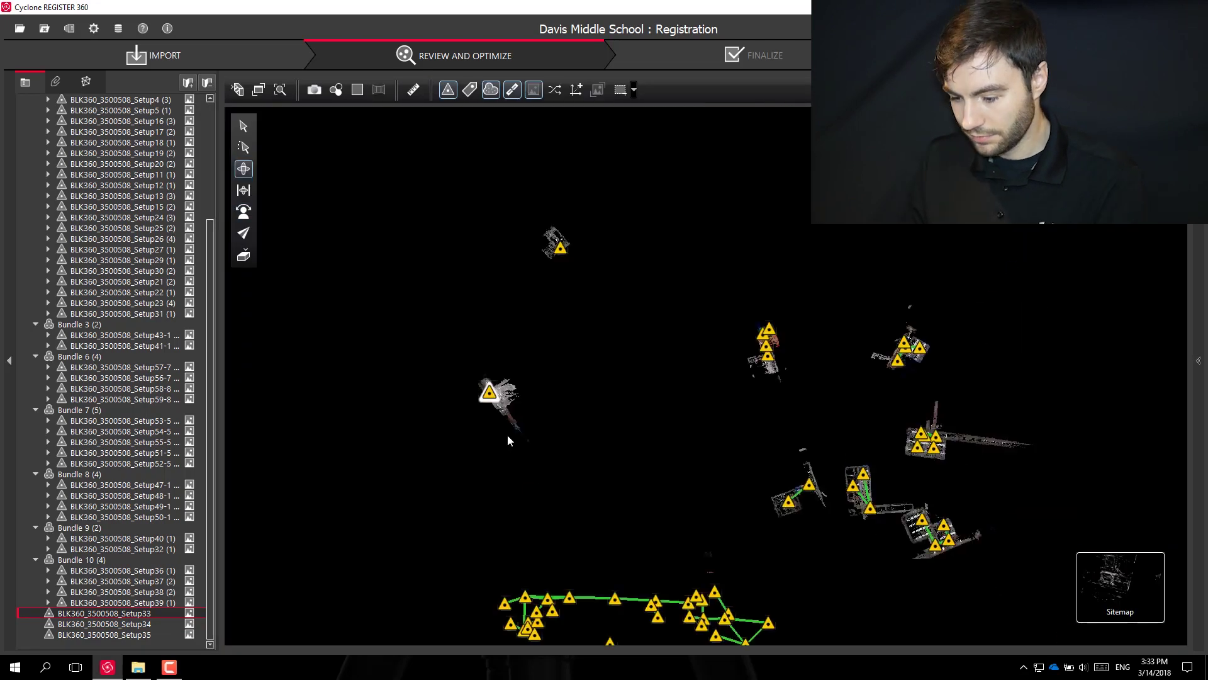
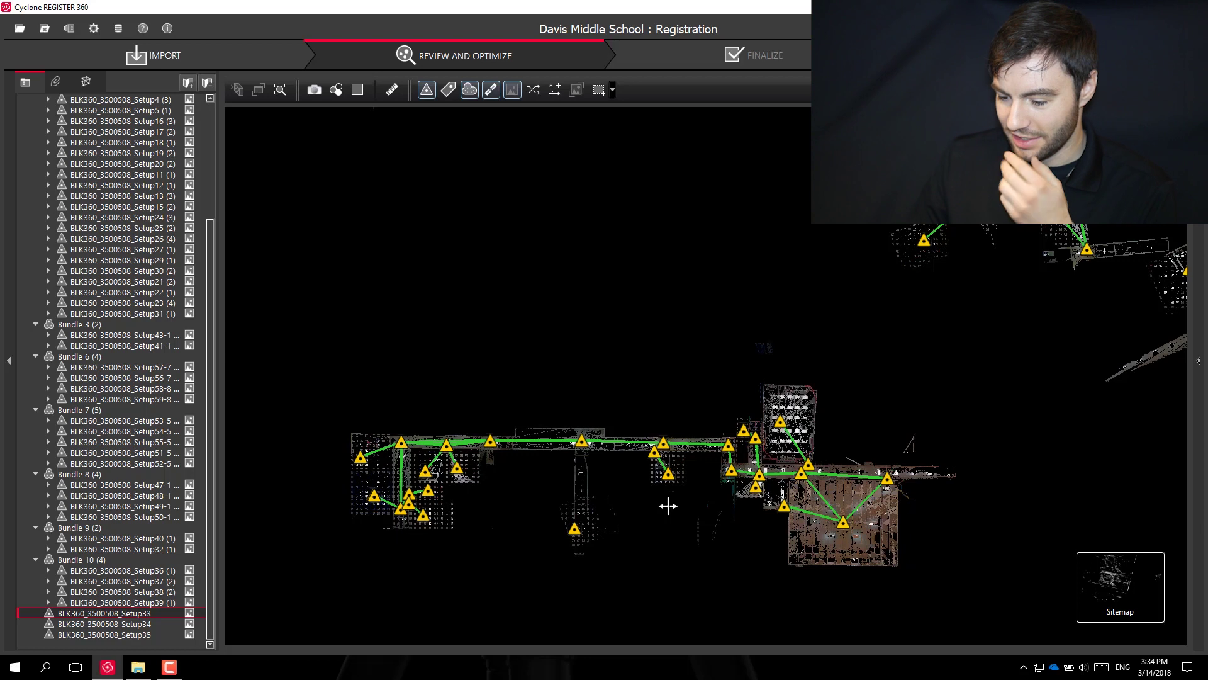
Move Setup34 beneath the long corridor, just beside the narrow side hallway.
mouse_move(580, 535)
mouse_down()
mouse_move(609, 522)
mouse_move(601, 533)
mouse_up()
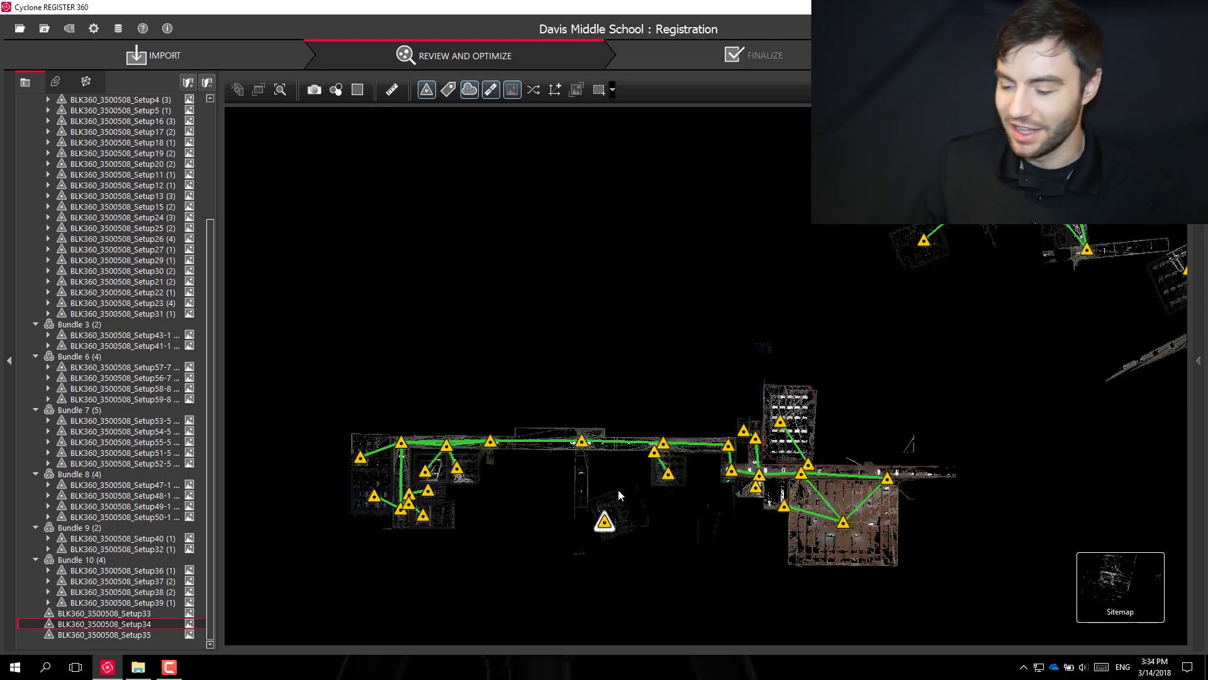
scroll(586, 487, down, 2)
scroll(597, 507, up, 2)
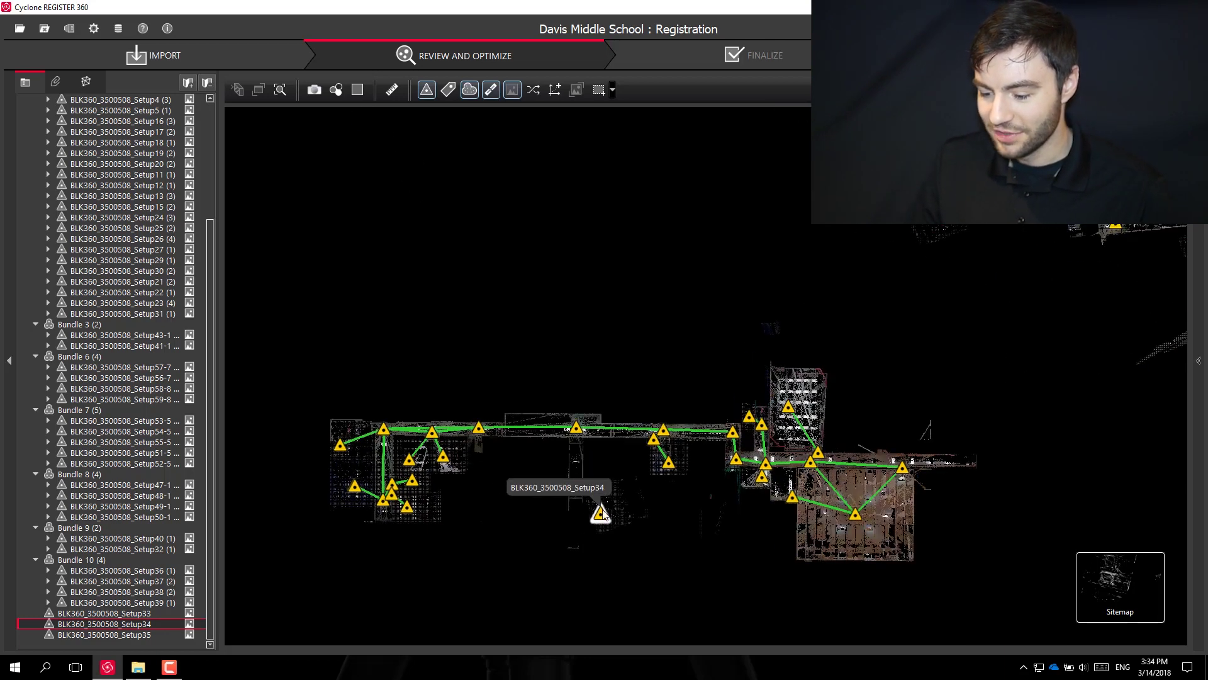
scroll(591, 513, down, 2)
scroll(591, 513, up, 3)
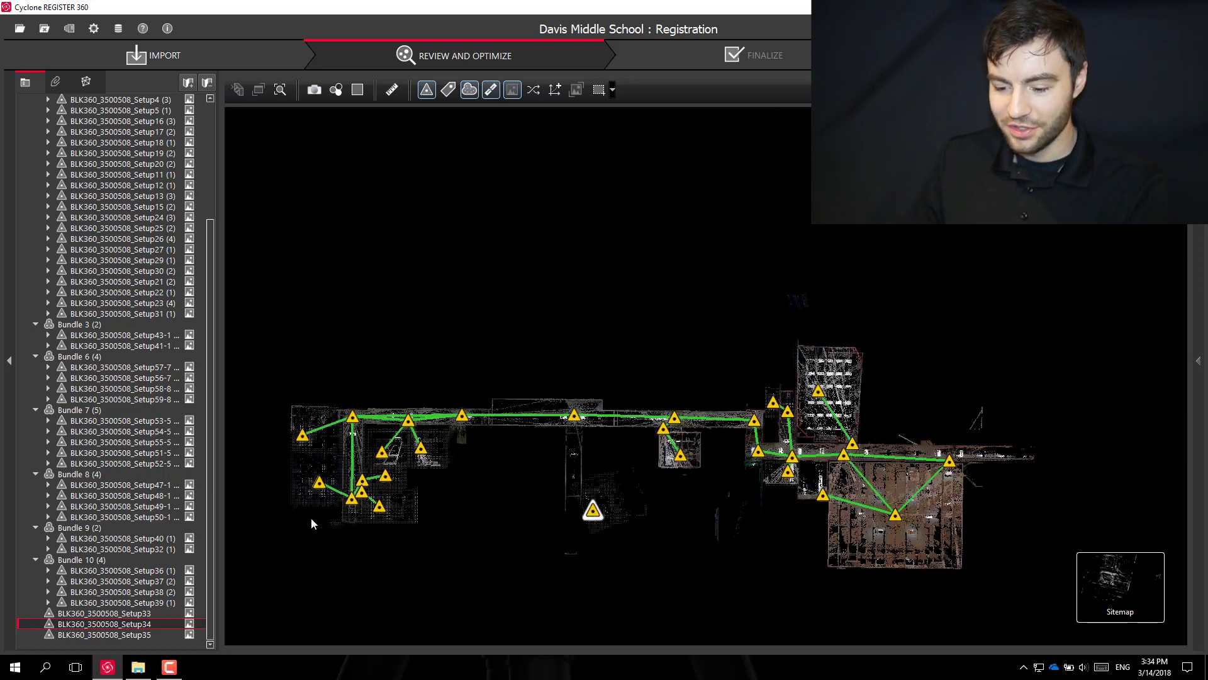
Examine the panoramas of Setup34, Setup33 and Setup40 to work out how the mechanical rooms connect.
mouse_move(191, 625)
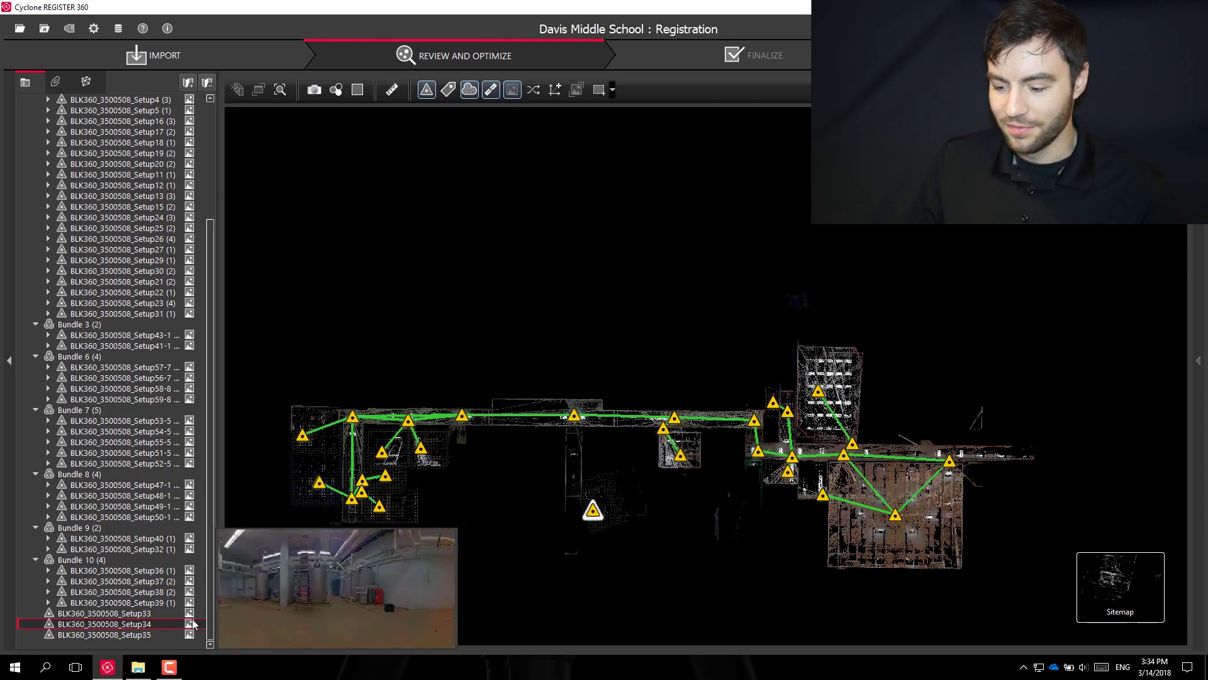
right_click(593, 515)
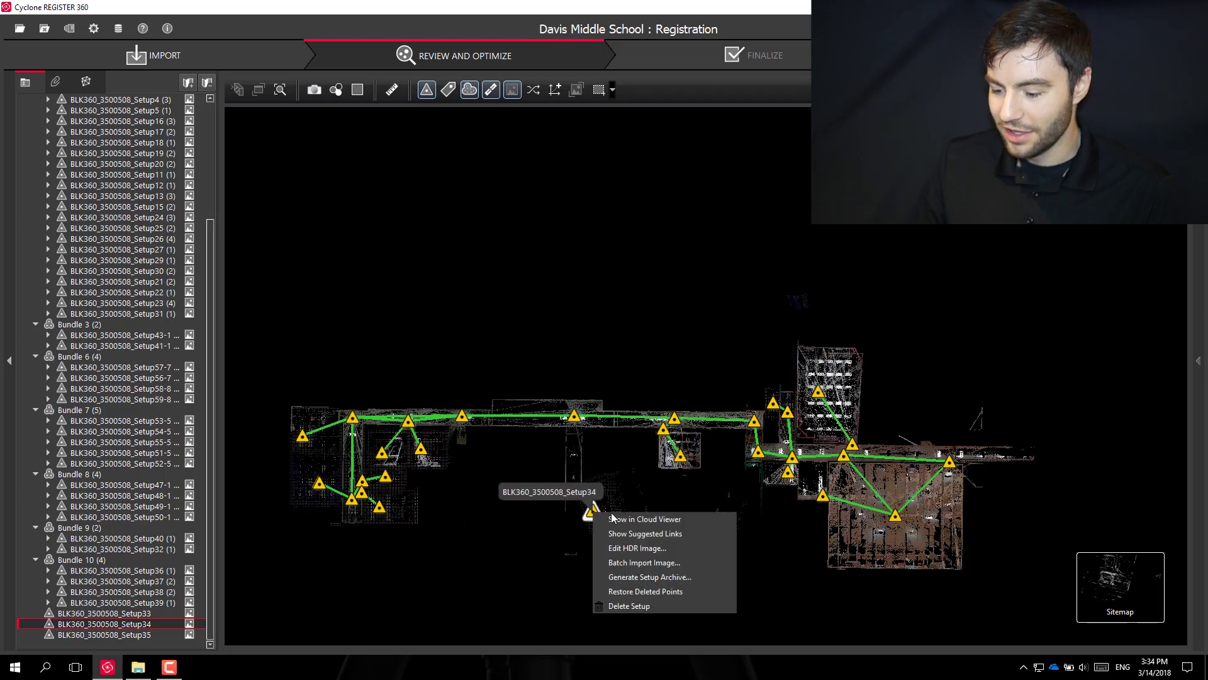
click(616, 520)
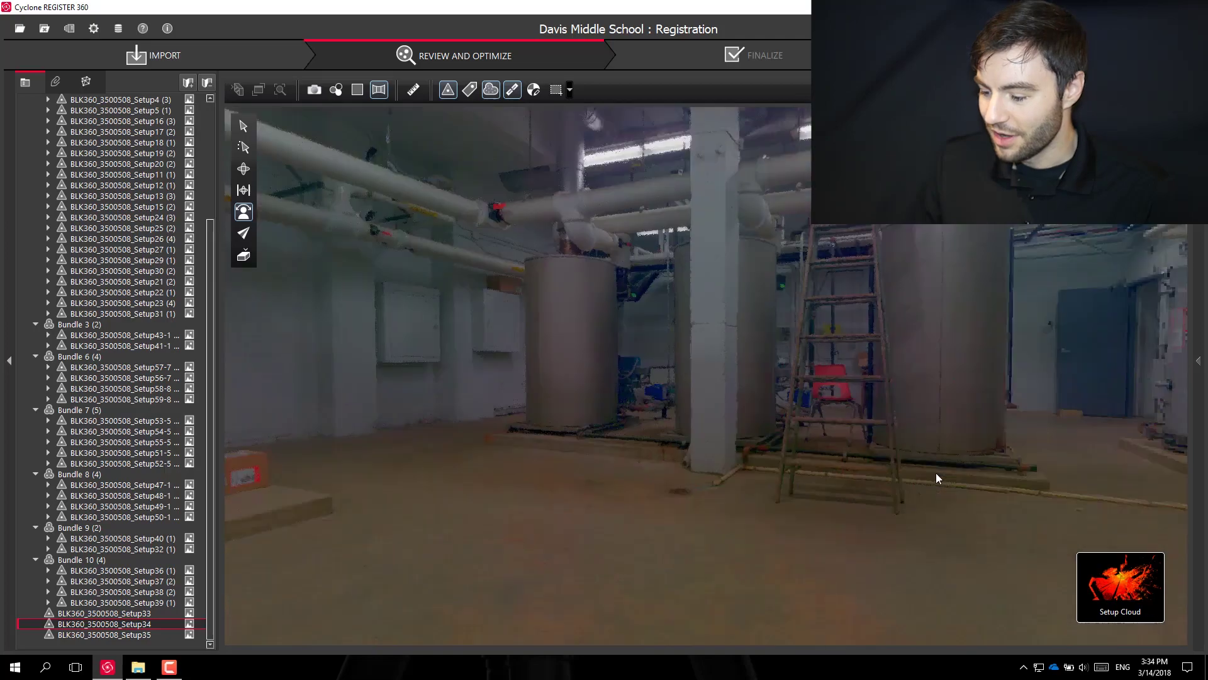
mouse_move(1120, 577)
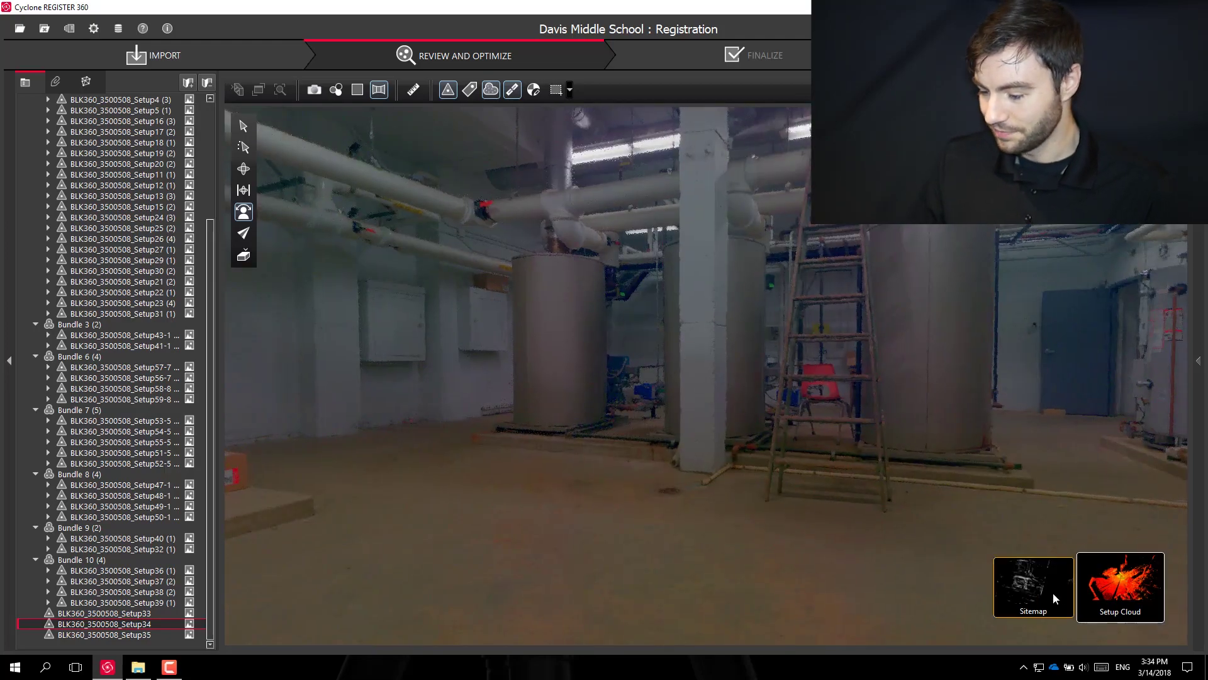
click(1033, 587)
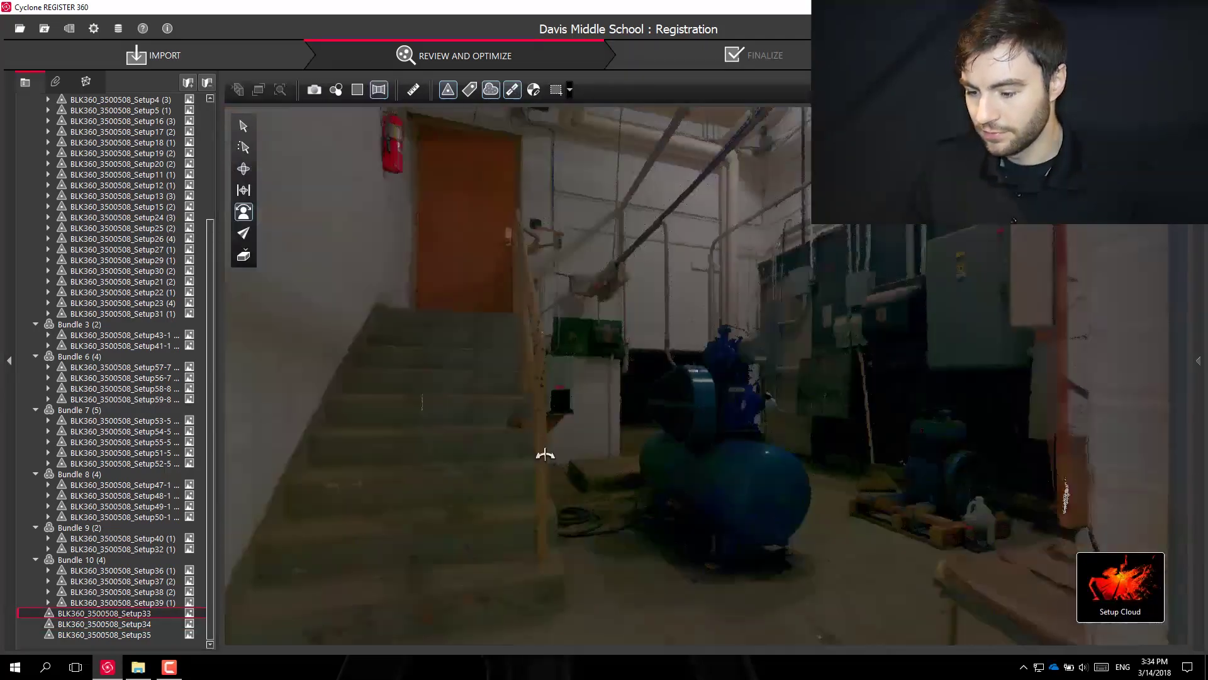
right_click(190, 539)
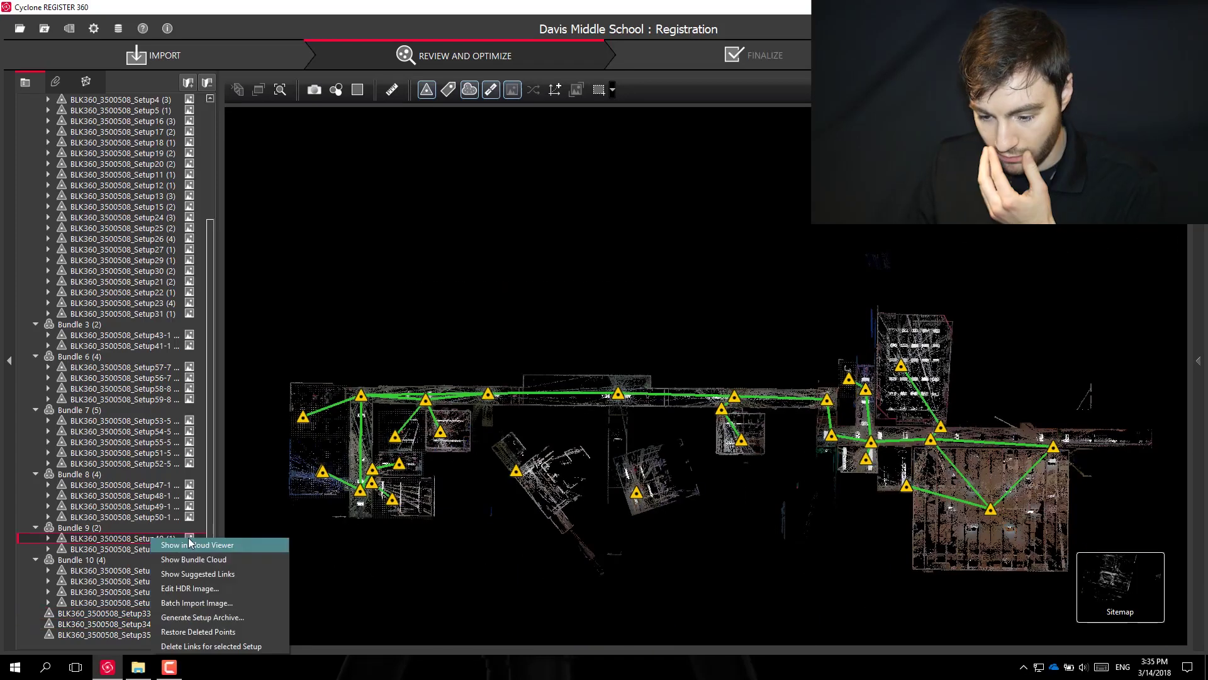
Clear the area beneath the long corridor and place Bundle 9 over the narrow side hallway below Setup15.
click(636, 492)
scroll(529, 538, down, 3)
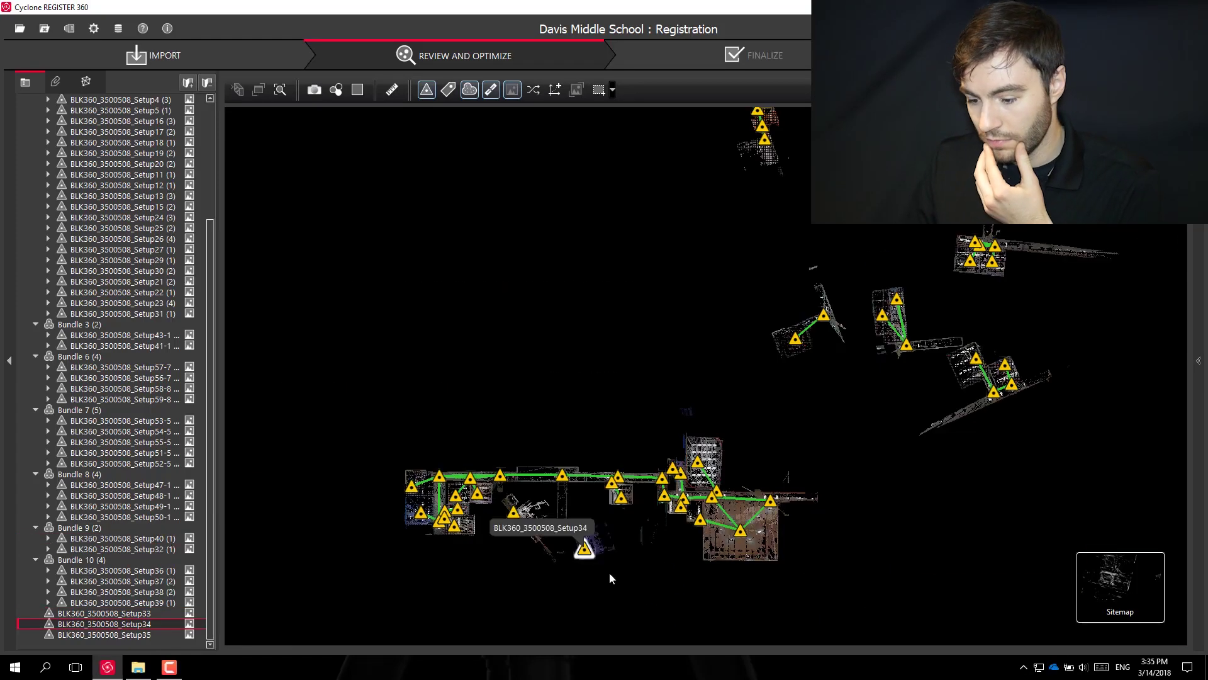
scroll(572, 479, down, 3)
drag(578, 507, 512, 539)
drag(742, 184, 565, 497)
scroll(566, 507, up, 6)
scroll(564, 522, up, 3)
mouse_move(637, 475)
mouse_down()
mouse_move(648, 406)
mouse_move(560, 352)
mouse_up()
scroll(563, 463, up, 3)
Open the visual alignment between Setup15 and Setup40 and move Bundle 9's cloud onto the side hallway's wall corner.
click(566, 434)
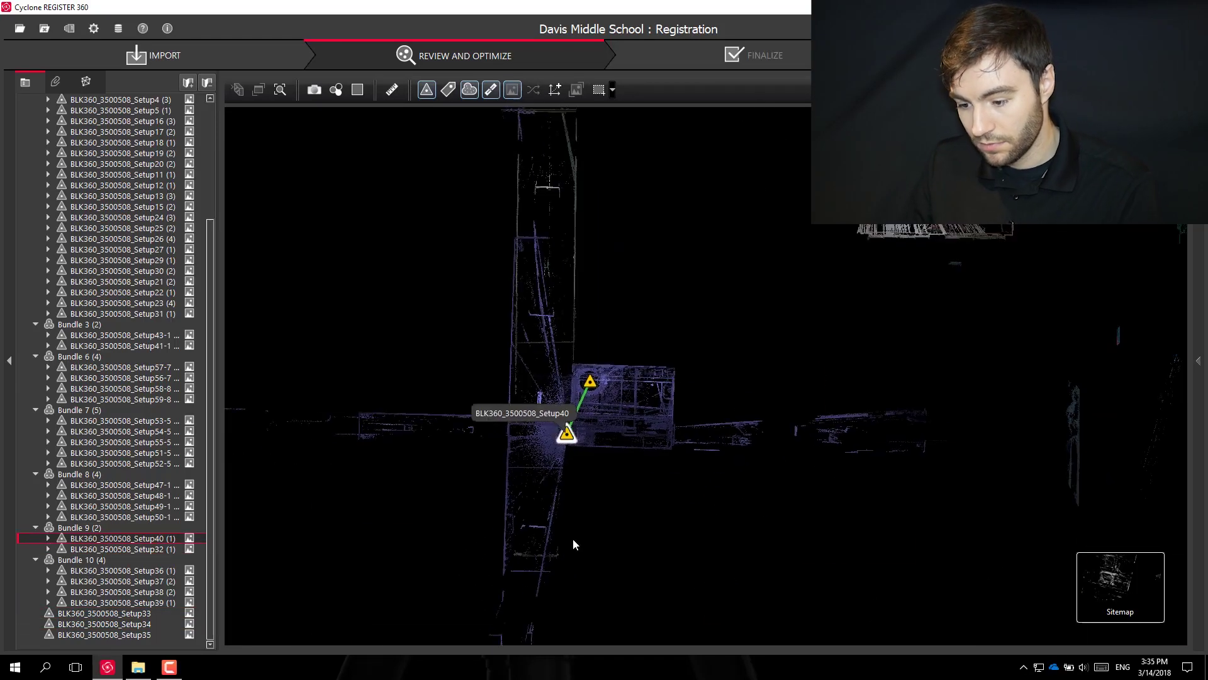
scroll(570, 503, down, 3)
mouse_move(545, 286)
mouse_down()
mouse_move(574, 493)
mouse_move(562, 523)
mouse_up()
middle_drag(536, 508, 492, 382)
drag(515, 360, 512, 256)
scroll(494, 222, up, 6)
middle_drag(494, 222, 568, 356)
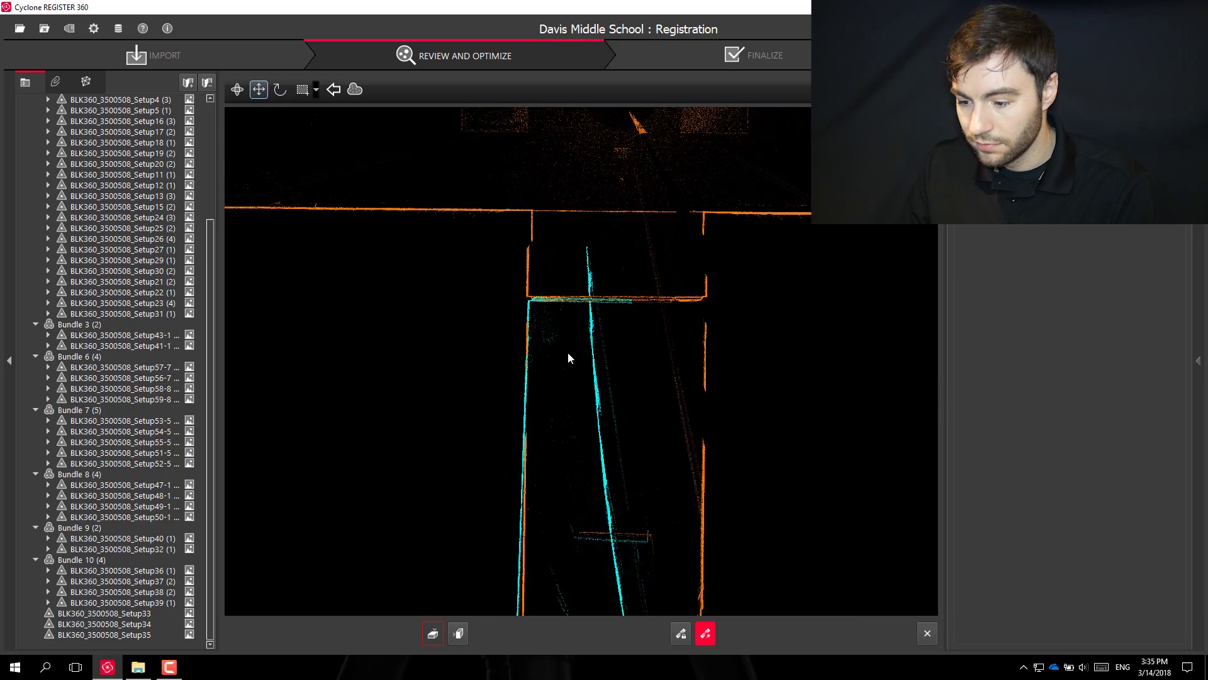
Rotate Bundle 9's cloud until the hallway walls overlap, check it in the side view and create the Setup15–Setup40 link.
middle_drag(536, 305, 555, 496)
scroll(556, 497, down, 1)
right_drag(556, 496, 584, 313)
middle_drag(551, 537, 518, 346)
drag(554, 374, 553, 370)
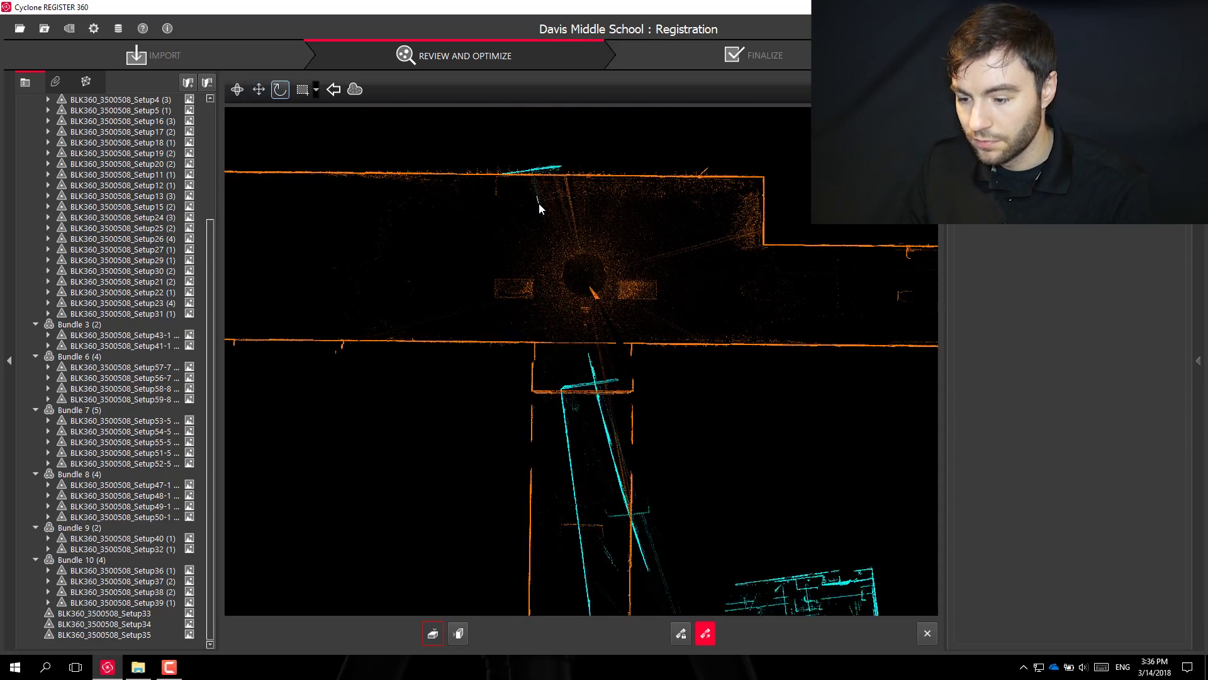
click(458, 633)
click(705, 633)
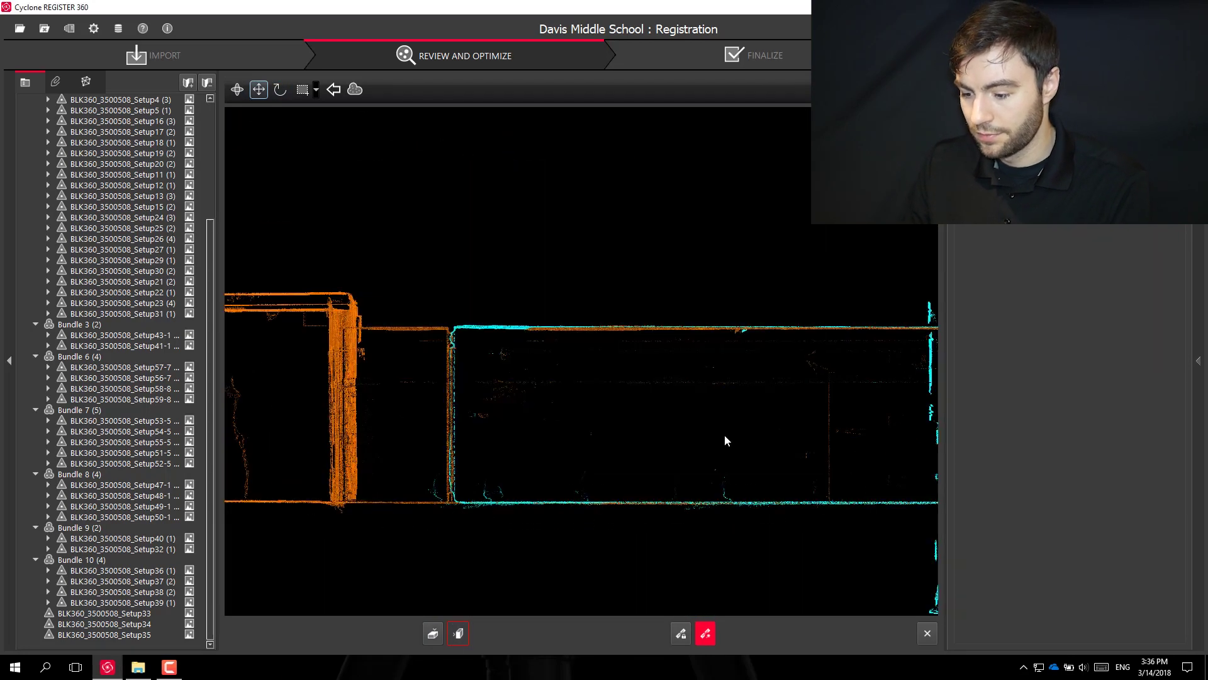
Move Setup33 beside the stair room at Setup32 and open their proposed link for visual alignment.
click(666, 345)
drag(553, 599, 591, 339)
scroll(583, 291, up, 4)
click(490, 299)
click(605, 441)
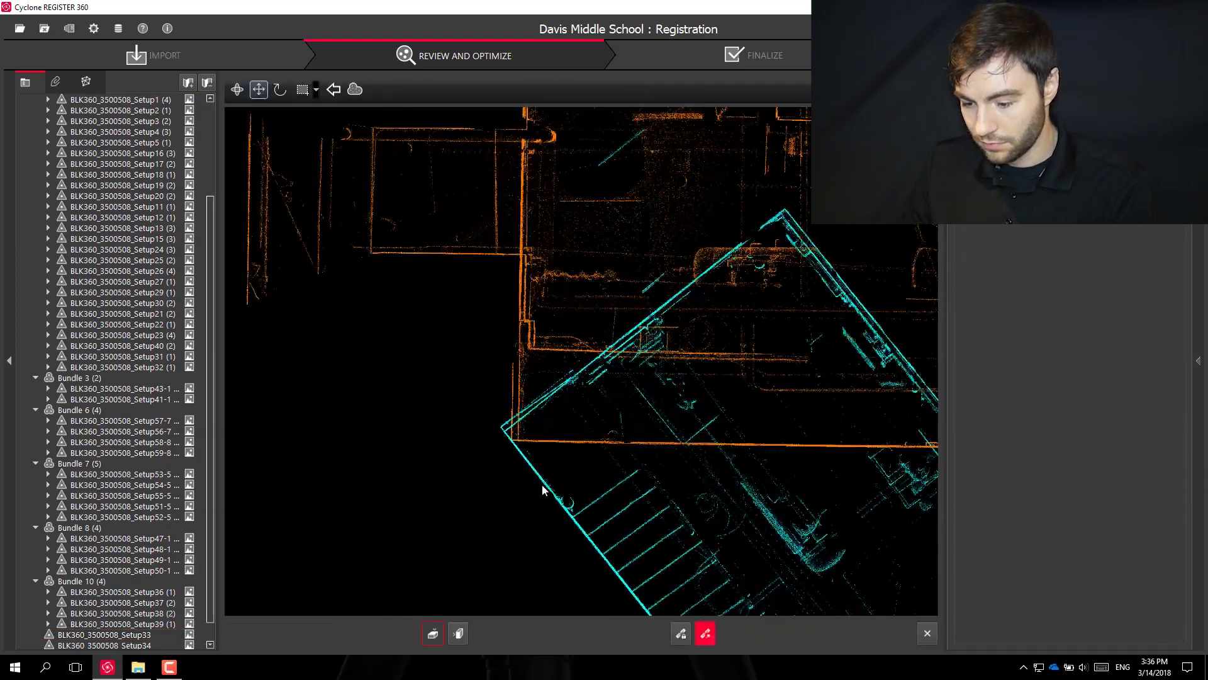
Shift Setup33's cloud onto the corner of Setup32's room and rotate it to follow the room's walls.
drag(542, 488, 558, 497)
scroll(558, 478, up, 3)
right_drag(456, 409, 458, 291)
scroll(403, 412, down, 4)
scroll(415, 169, up, 4)
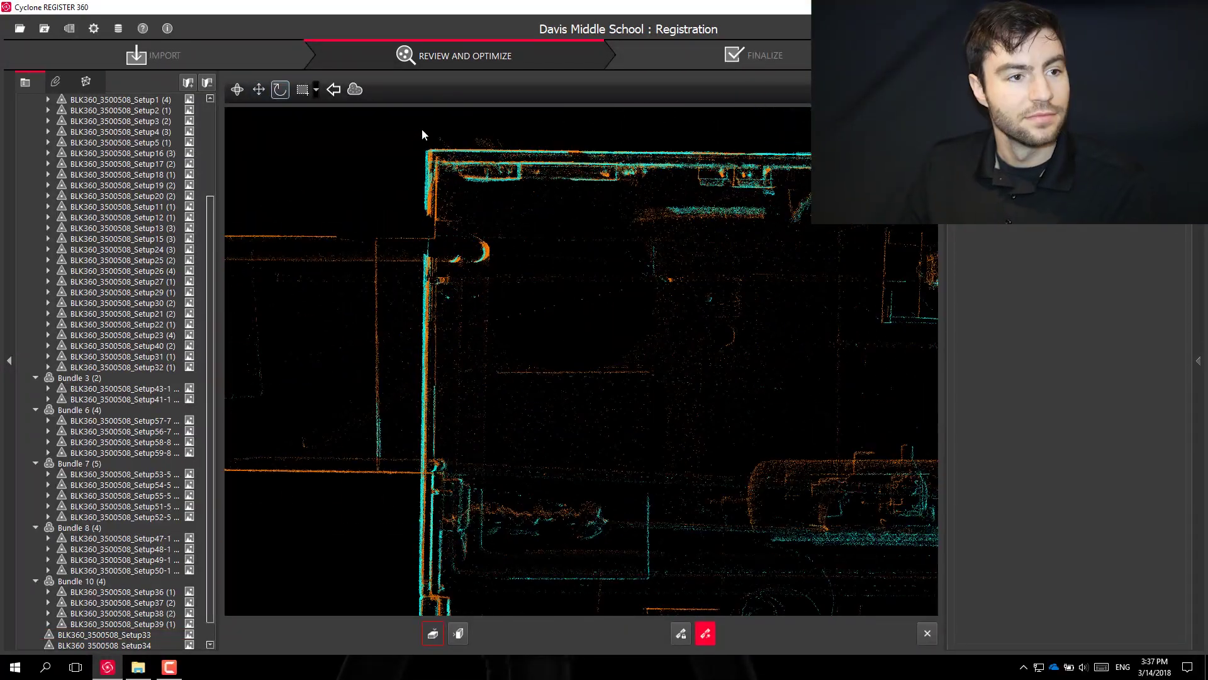
Refine the rotation of Setup33's cloud at the stair room's opposite corner until the outer walls coincide.
scroll(428, 128, down, 4)
scroll(414, 390, up, 8)
drag(412, 582, 398, 593)
scroll(404, 571, down, 7)
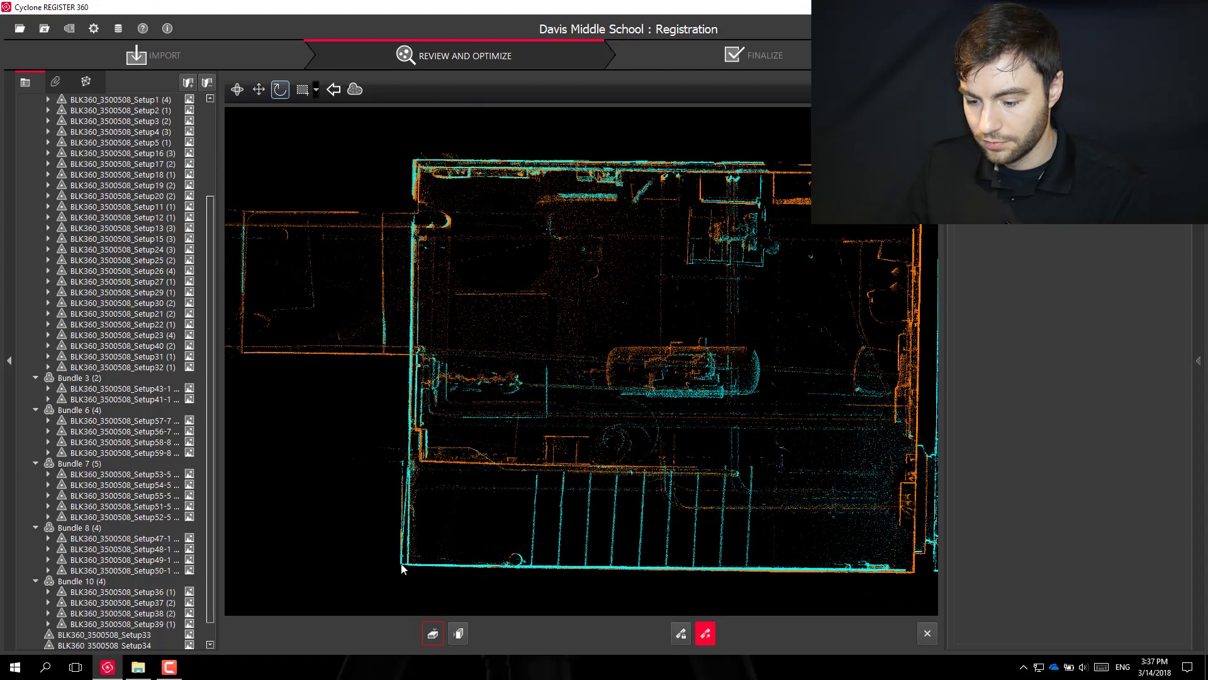
right_drag(404, 571, 474, 162)
Shift the cloud vertically in the side view to match heights, create the Setup32–Setup33 link and optimize the bundle.
scroll(559, 280, down, 4)
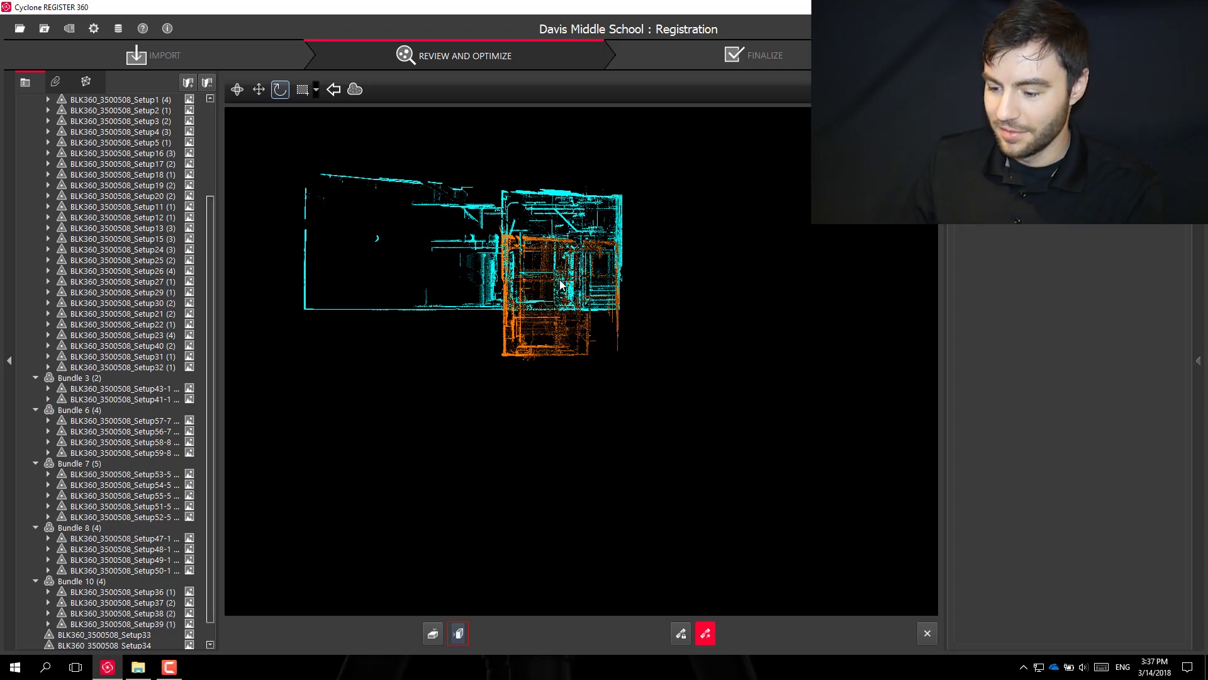
scroll(562, 285, up, 2)
scroll(561, 140, up, 3)
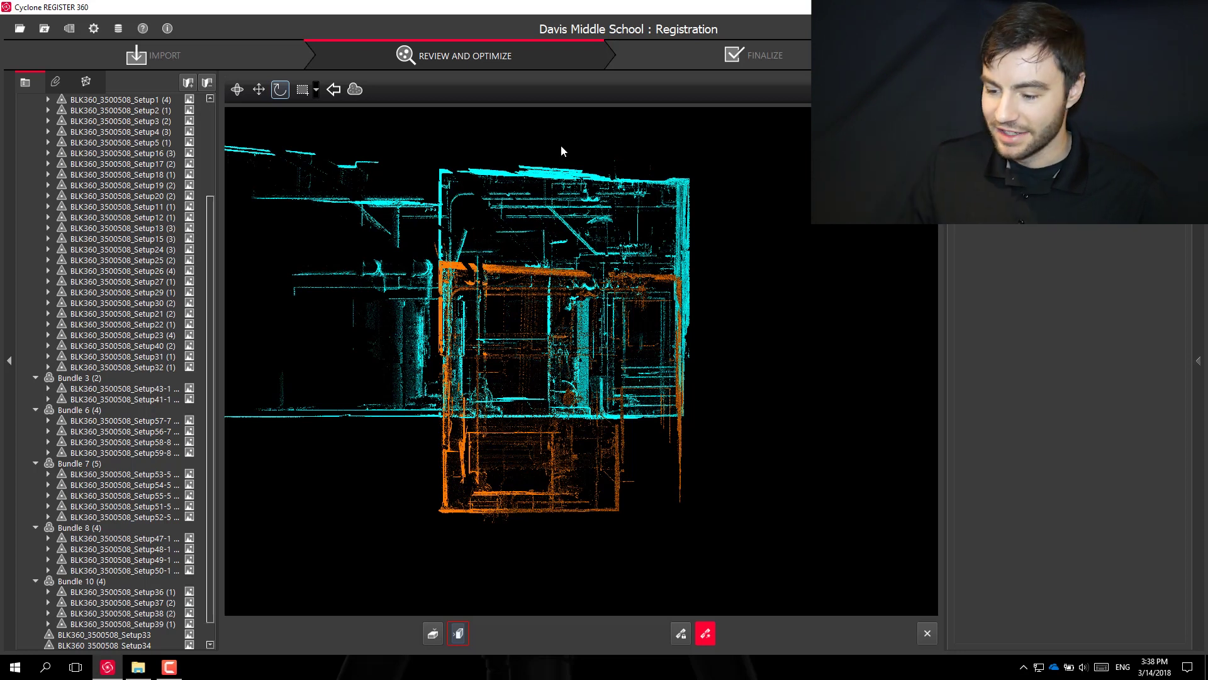
click(458, 633)
drag(550, 294, 550, 364)
scroll(550, 365, up, 5)
click(706, 633)
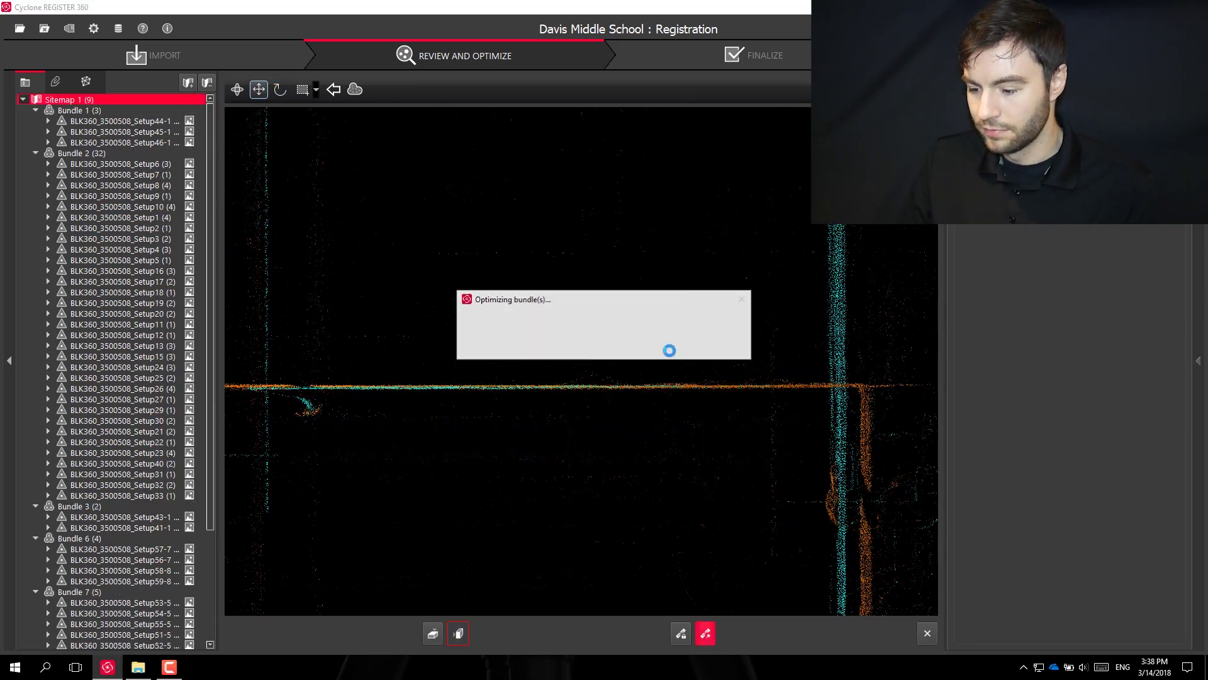
Select Setup34 beside the stair room and open its proposed link to Setup33 for visual alignment.
scroll(676, 315, up, 4)
click(733, 143)
click(598, 327)
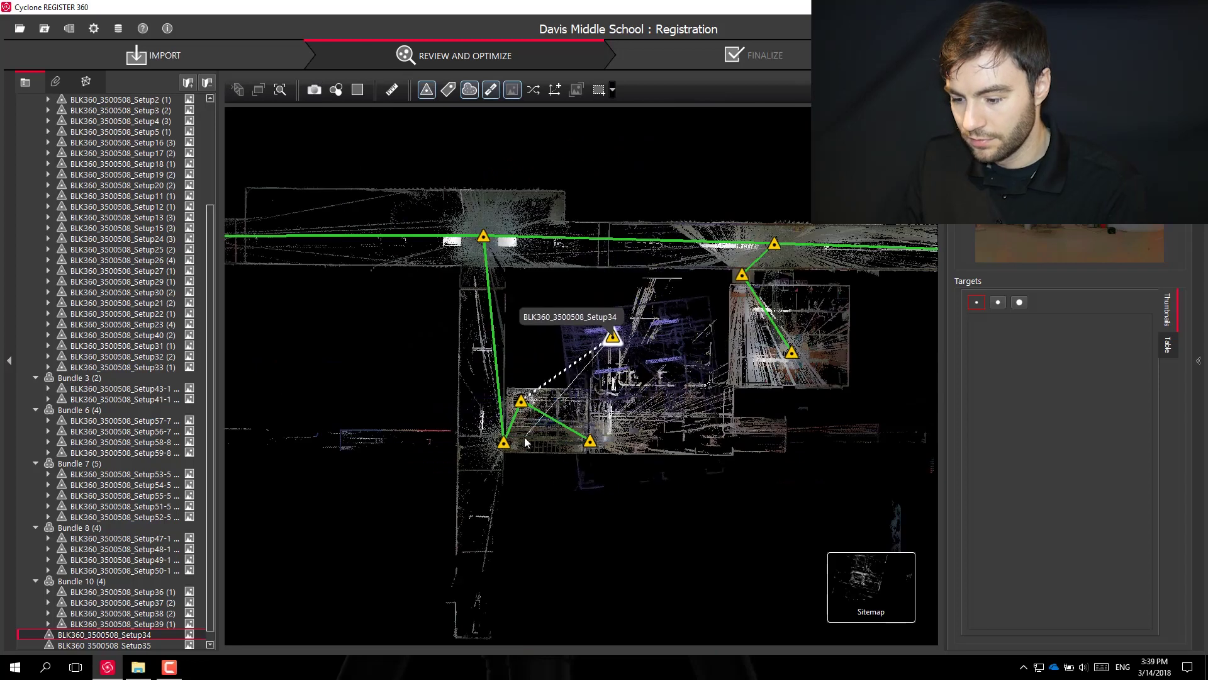
click(609, 338)
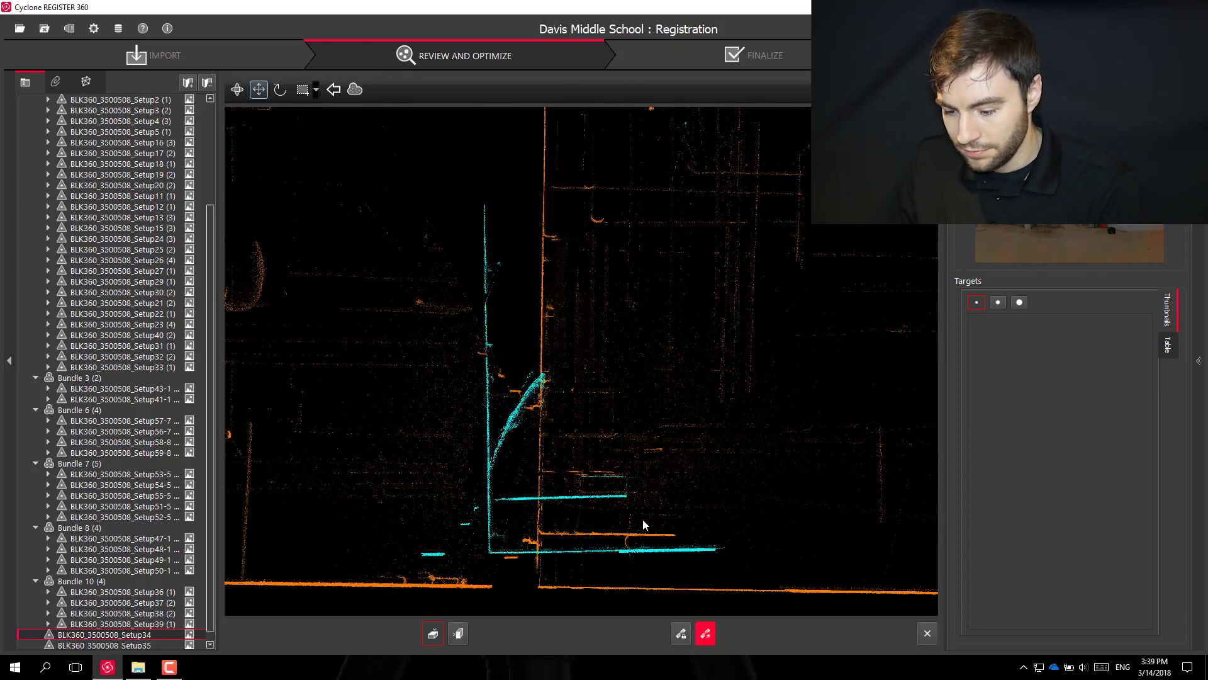
Move Setup34's cloud onto the boiler room's wall corner, check the side view, create the Setup33–Setup34 link and optimize the bundle.
drag(643, 523, 690, 559)
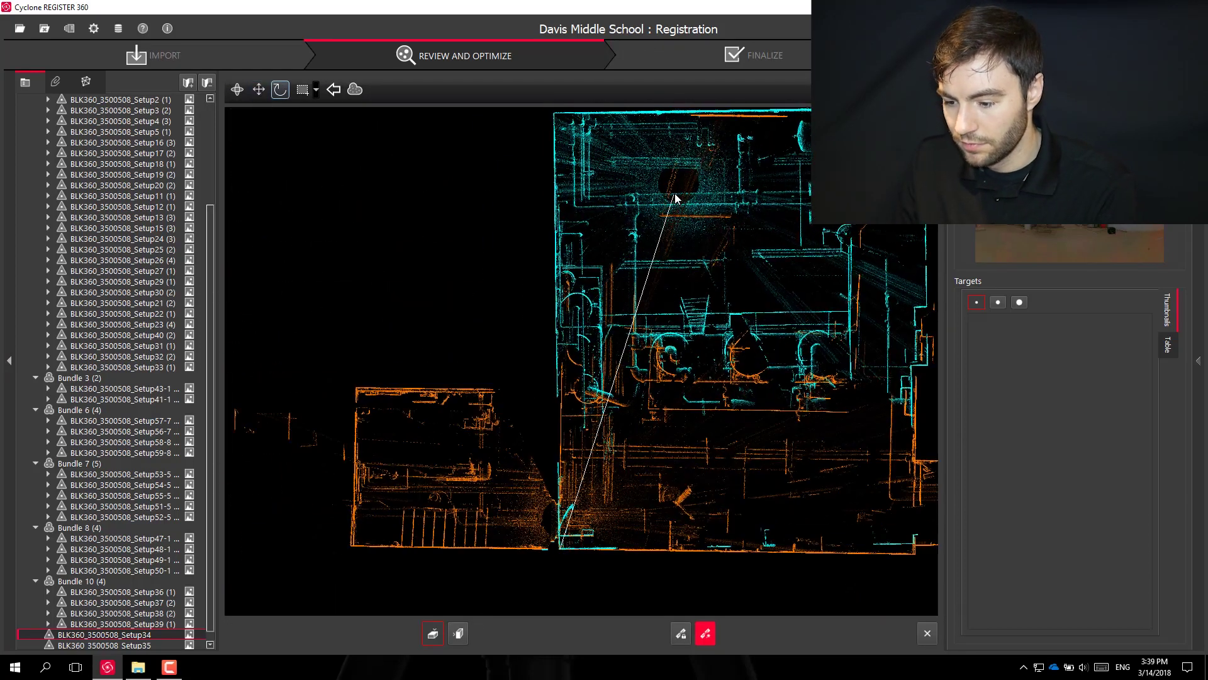
click(458, 633)
click(707, 635)
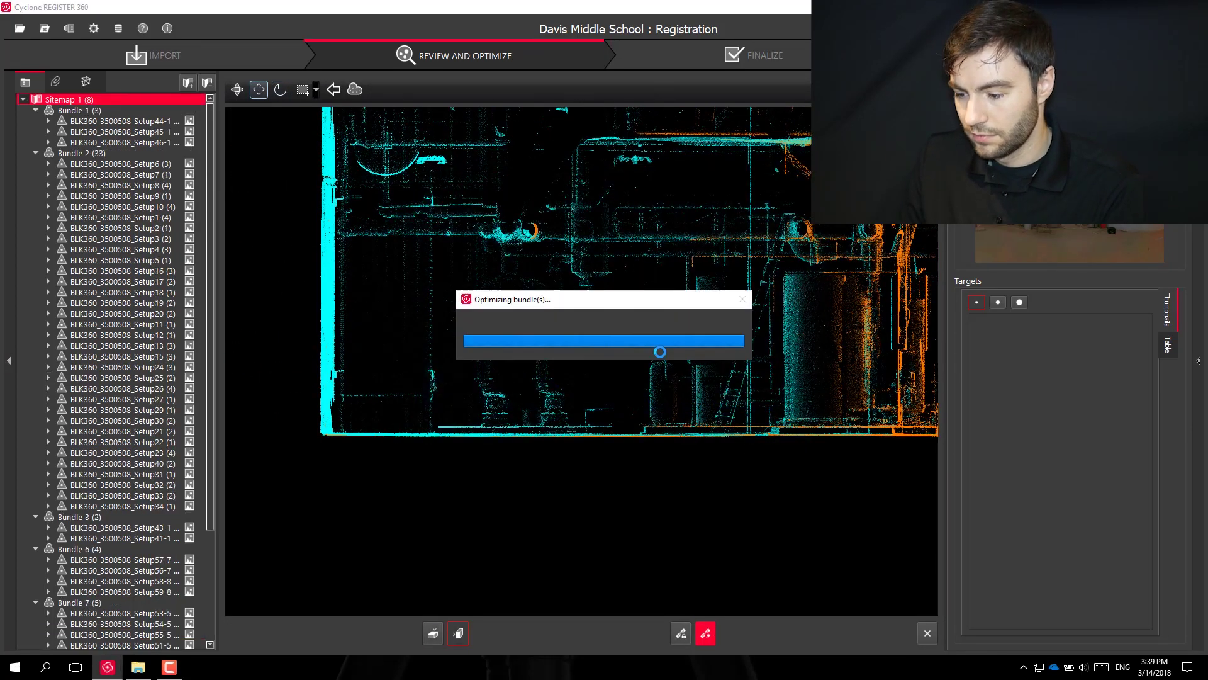
Move Setup35 over the boiler room and align its cloud with the room's walls in the top view.
scroll(528, 552, up, 5)
drag(640, 245, 461, 491)
scroll(515, 475, up, 2)
click(461, 490)
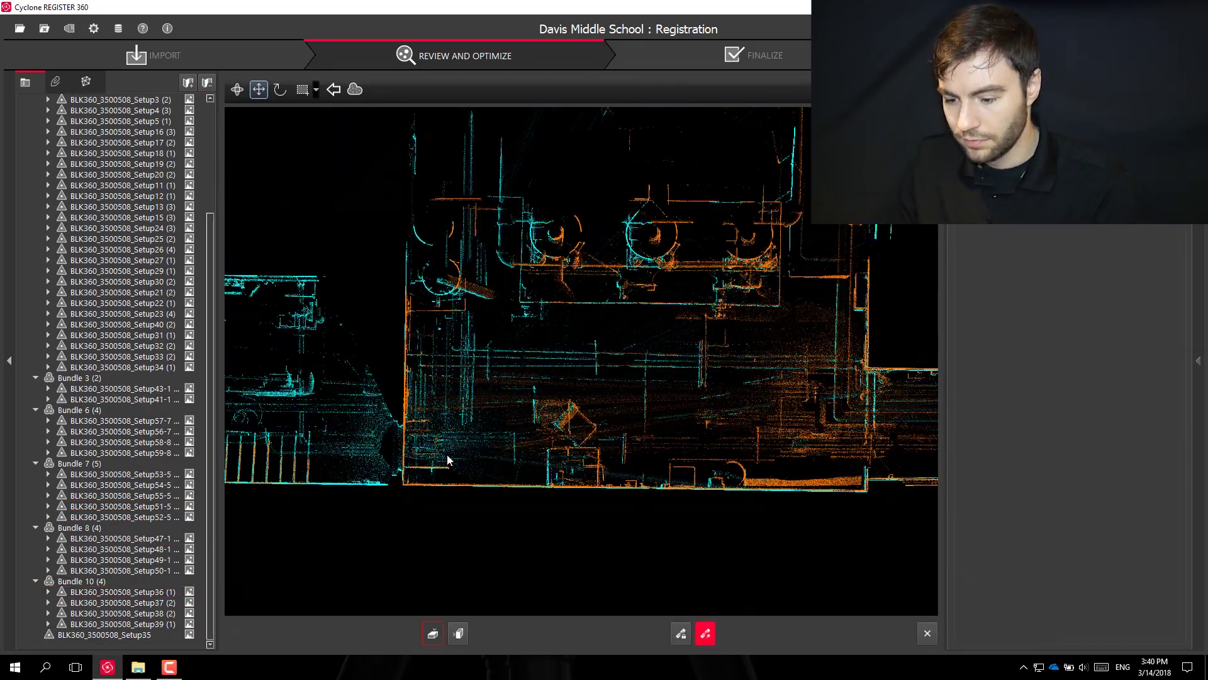
Shift Bundle 10's cloud vertically in the side view to match heights, create its link to Bundle 2 and optimize the bundle.
click(458, 633)
scroll(582, 400, up, 3)
drag(590, 401, 593, 237)
middle_drag(593, 237, 631, 413)
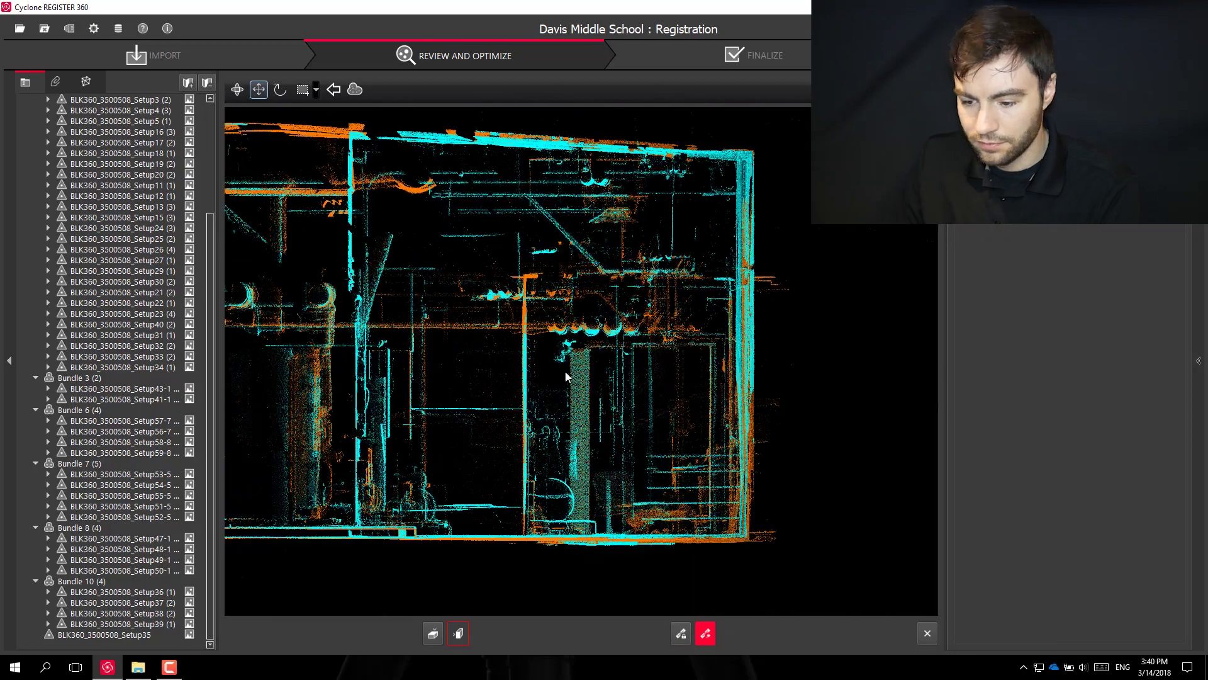
scroll(629, 333, up, 4)
click(760, 447)
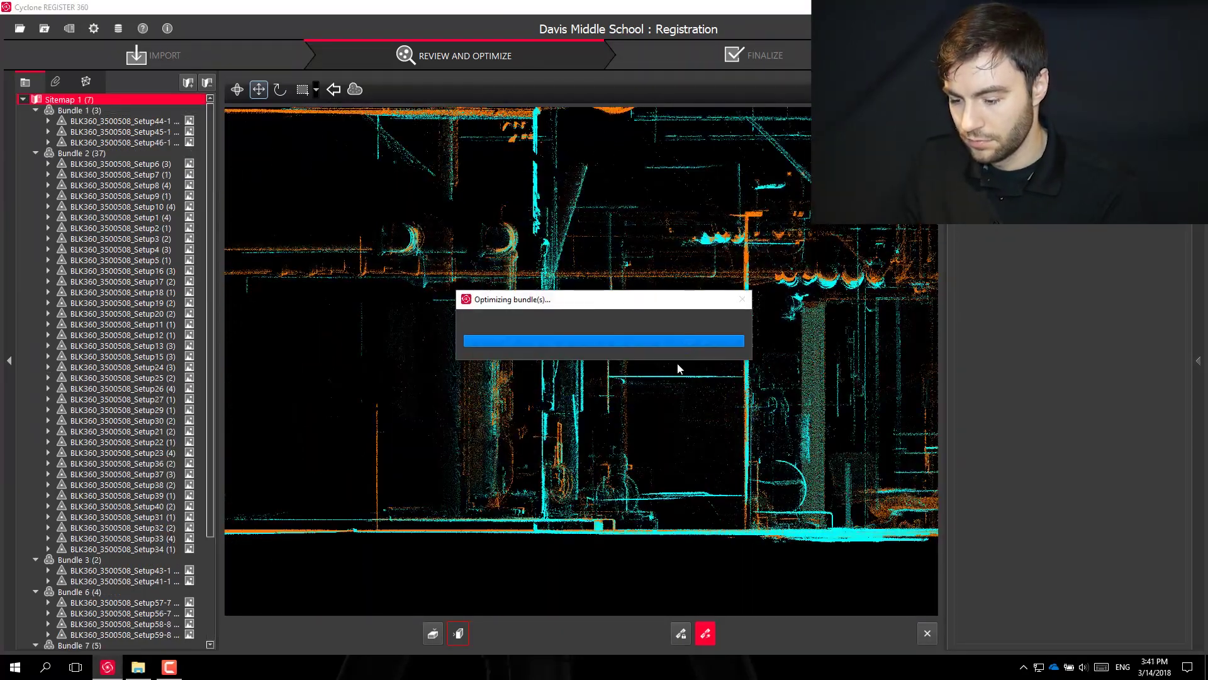
Move Bundle 8 closer to the main bundle on the sitemap and view Setup48's panorama to identify its location.
drag(714, 302, 648, 234)
drag(818, 342, 752, 342)
scroll(675, 407, up, 3)
drag(868, 233, 750, 275)
double_click(749, 275)
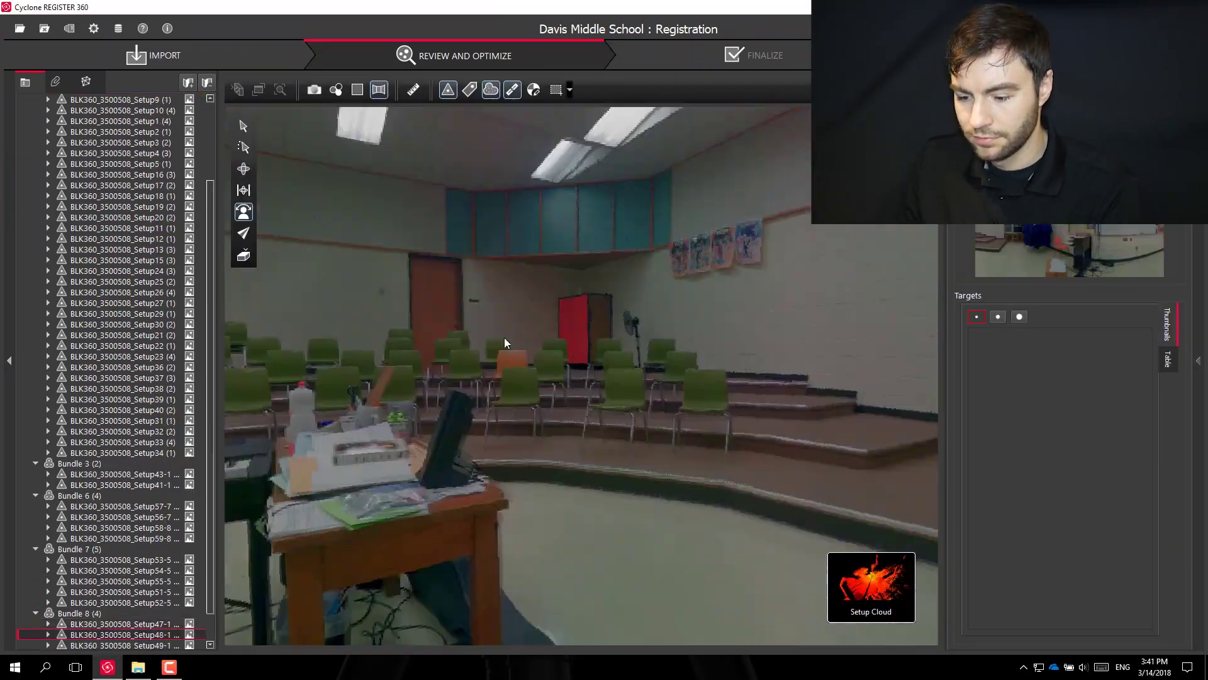
key(Escape)
Place Bundle 8 against the main bundle's corridor and open its proposed link for visual alignment.
drag(657, 389, 711, 525)
drag(803, 410, 611, 496)
scroll(627, 589, up, 4)
double_click(634, 516)
right_drag(631, 516, 536, 319)
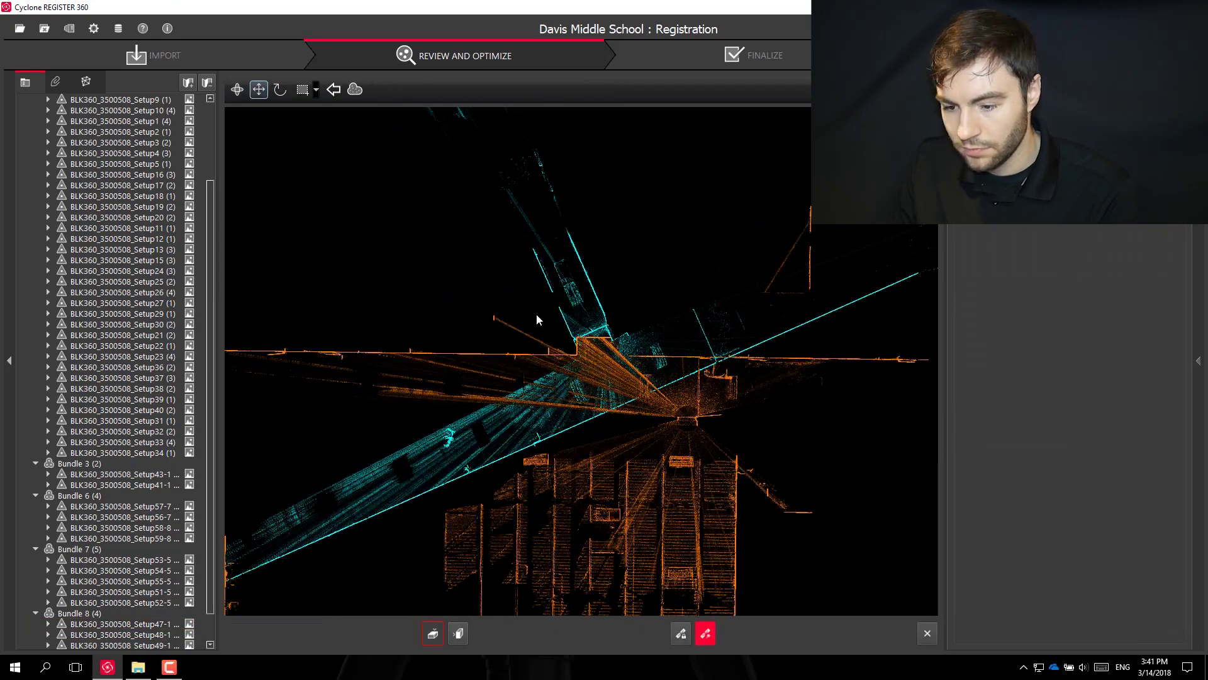
Move and rotate Bundle 8's cloud in the top view until its corridor walls line up with the main bundle's.
scroll(537, 319, up, 5)
right_drag(620, 339, 662, 341)
scroll(594, 321, up, 3)
drag(472, 291, 655, 323)
scroll(472, 334, down, 5)
right_drag(496, 329, 785, 433)
scroll(785, 433, down, 2)
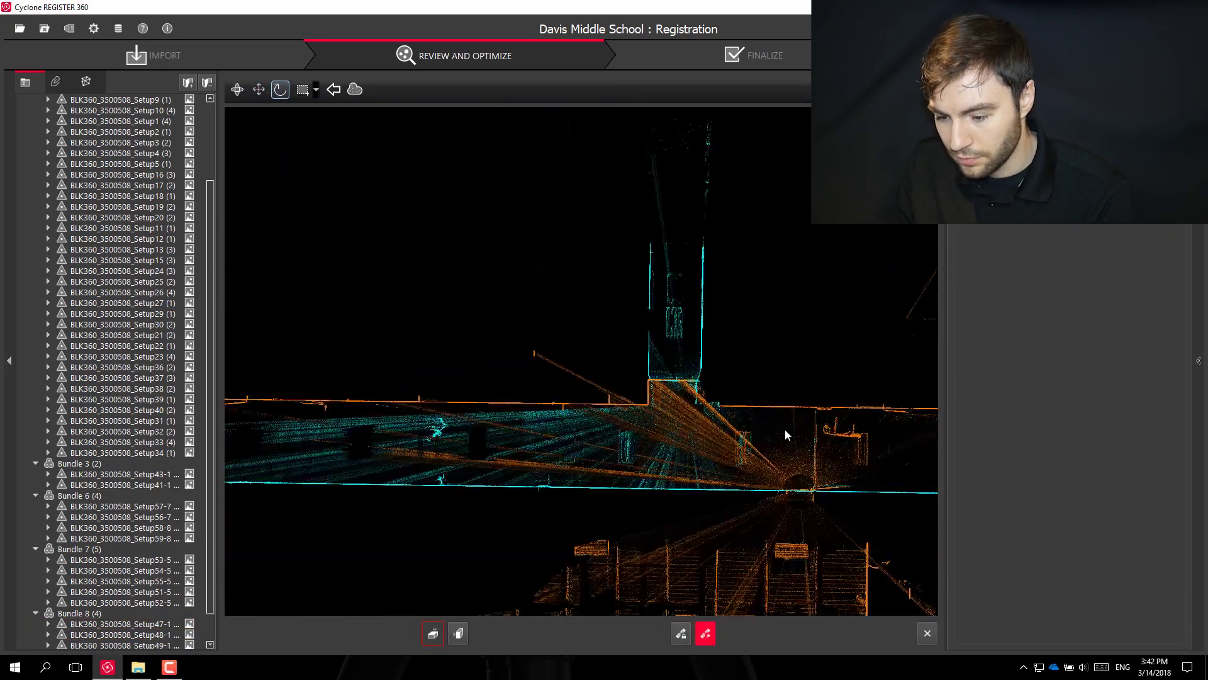
Shift Bundle 8's cloud vertically in the side view to match heights, create the link and optimize without adding suggested links.
click(458, 633)
scroll(557, 392, up, 5)
scroll(566, 349, up, 3)
drag(566, 349, 570, 319)
click(705, 633)
click(761, 450)
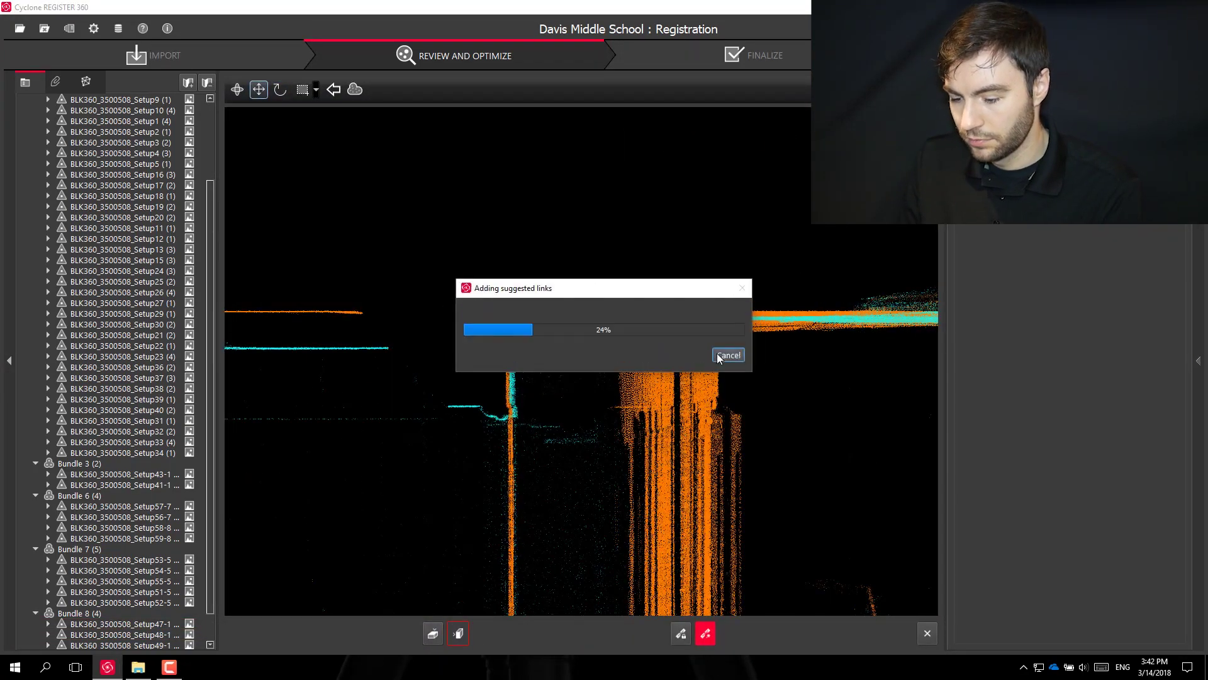
click(664, 346)
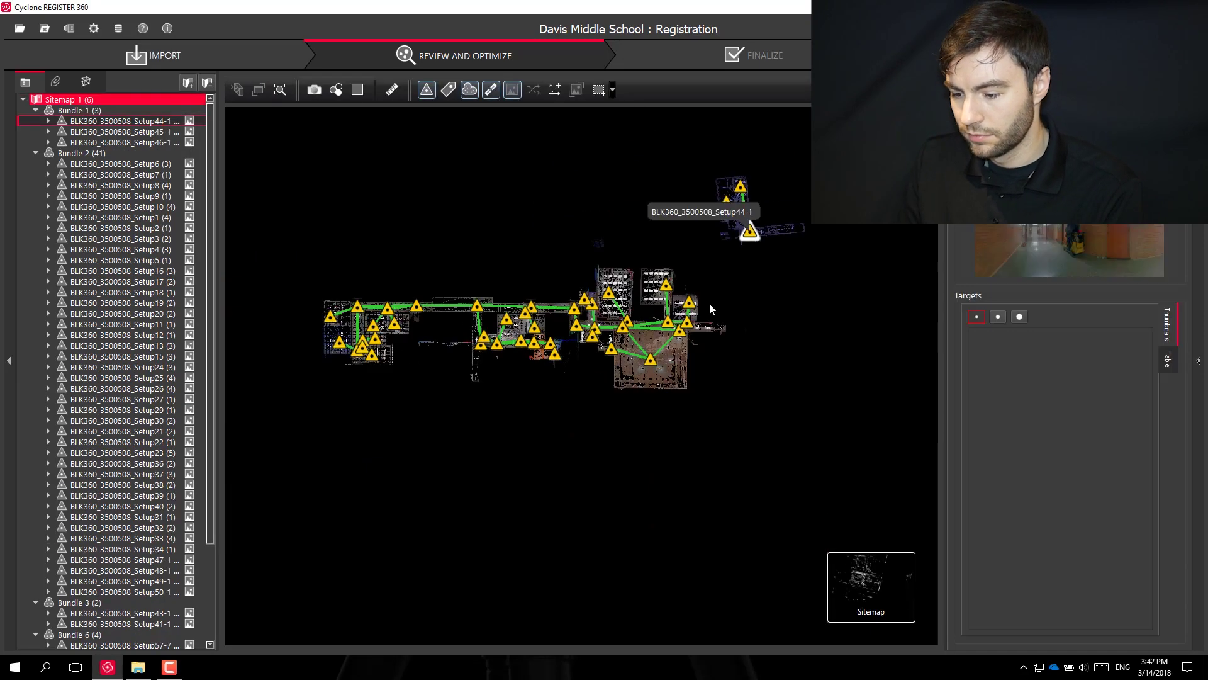
View Setup44's panorama to identify where Bundle 1 belongs, and return to the sitemap.
scroll(668, 296, up, 2)
double_click(778, 215)
click(871, 586)
Move Bundle 1 to the main bundle, open its proposed link and rotate its cloud to match the corridor walls in the top view.
scroll(553, 483, up, 5)
drag(700, 548, 524, 423)
mouse_move(524, 423)
right_down()
mouse_move(535, 394)
mouse_move(524, 423)
right_up()
scroll(550, 356, down, 1)
middle_drag(550, 356, 565, 440)
right_drag(548, 485, 671, 172)
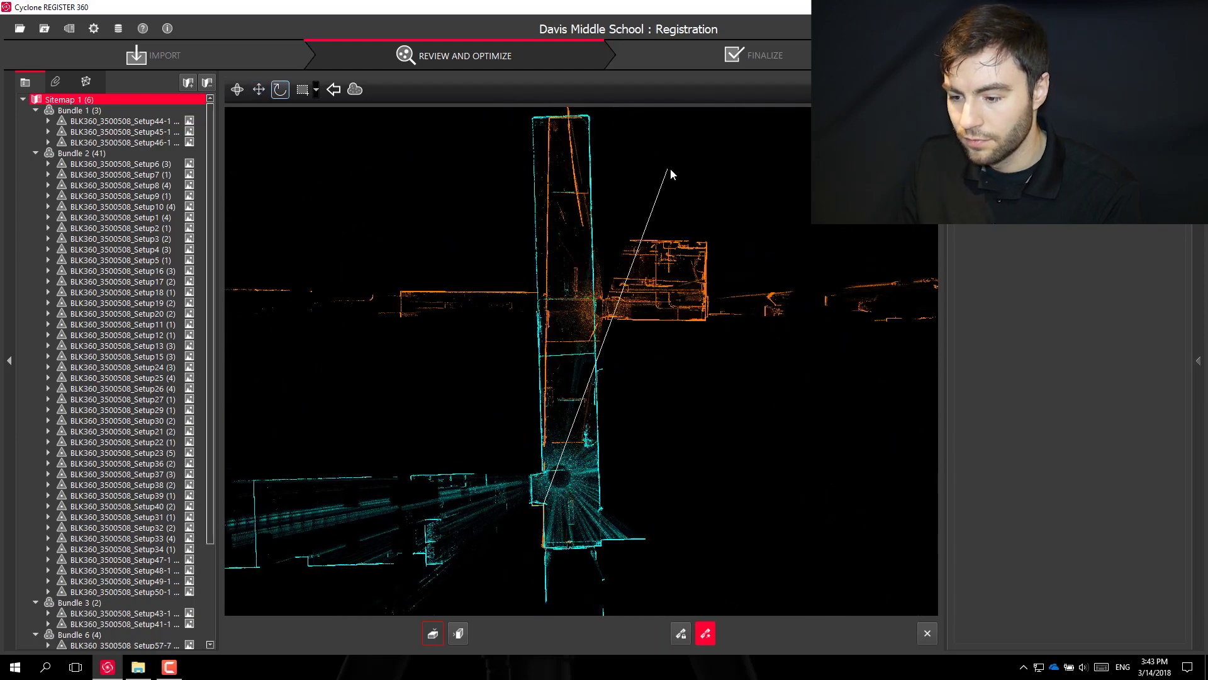
Check Bundle 1's heights in the side view, create its link to the main bundle and optimize.
click(458, 633)
scroll(521, 308, up, 5)
click(706, 633)
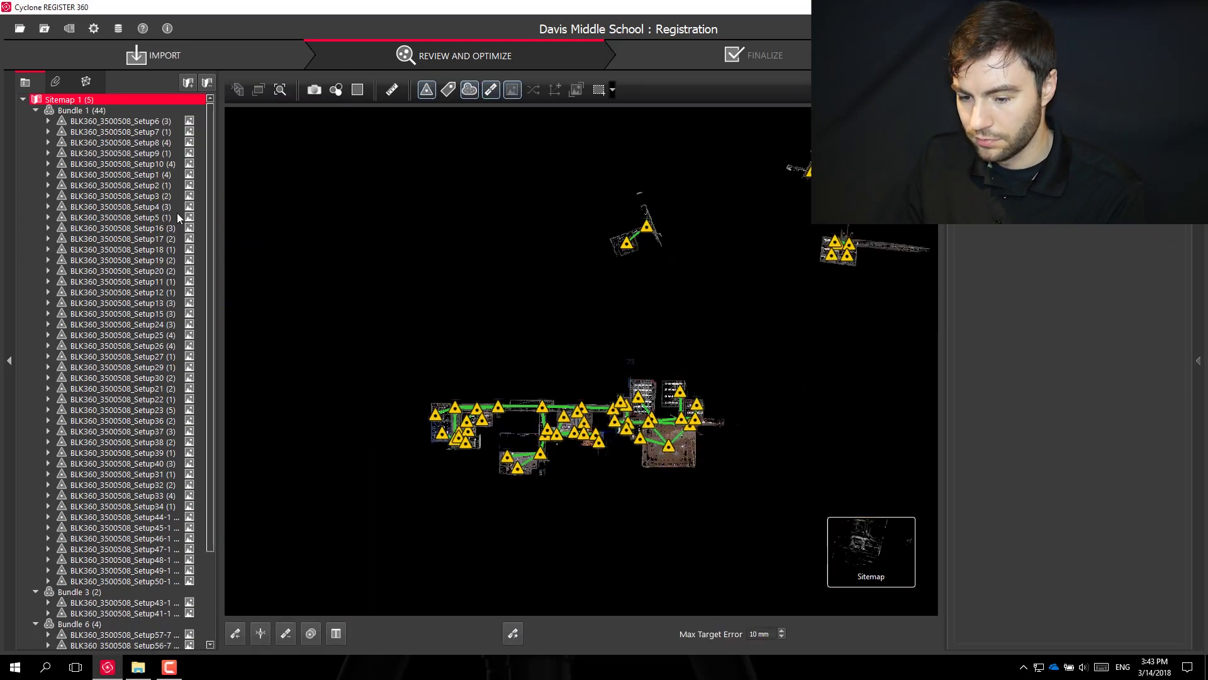
View Setup35's panorama to identify its location, and return to the sitemap.
scroll(178, 216, down, 3)
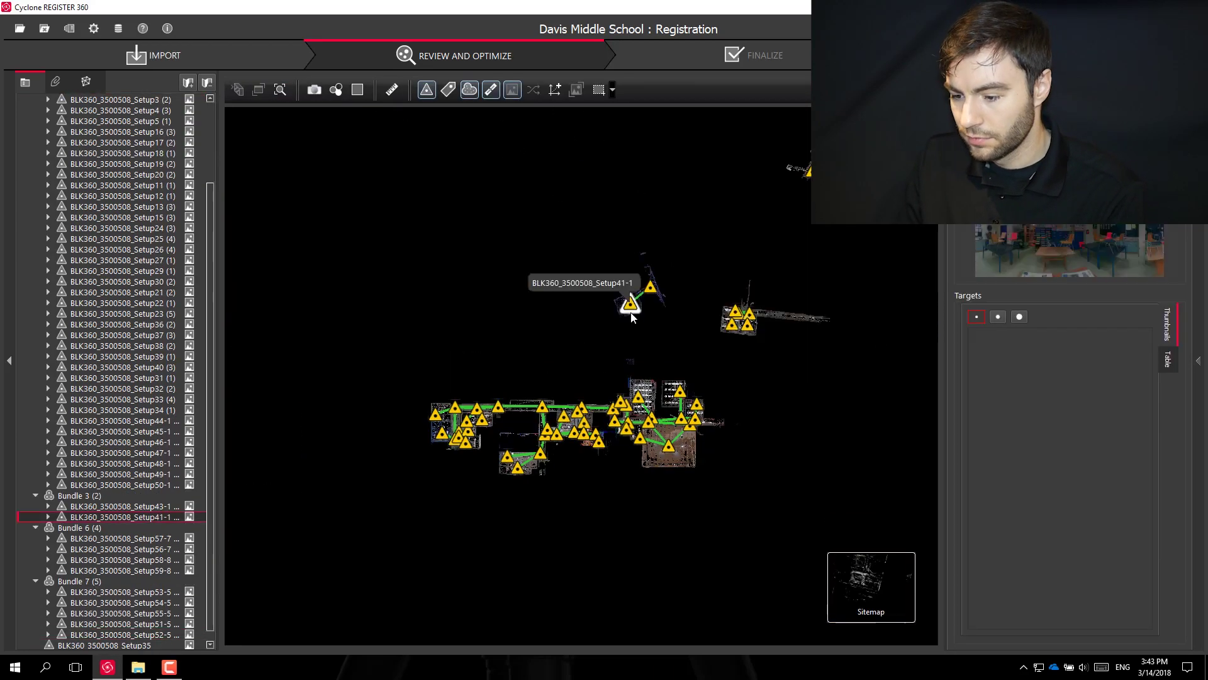
scroll(794, 384, up, 4)
double_click(350, 240)
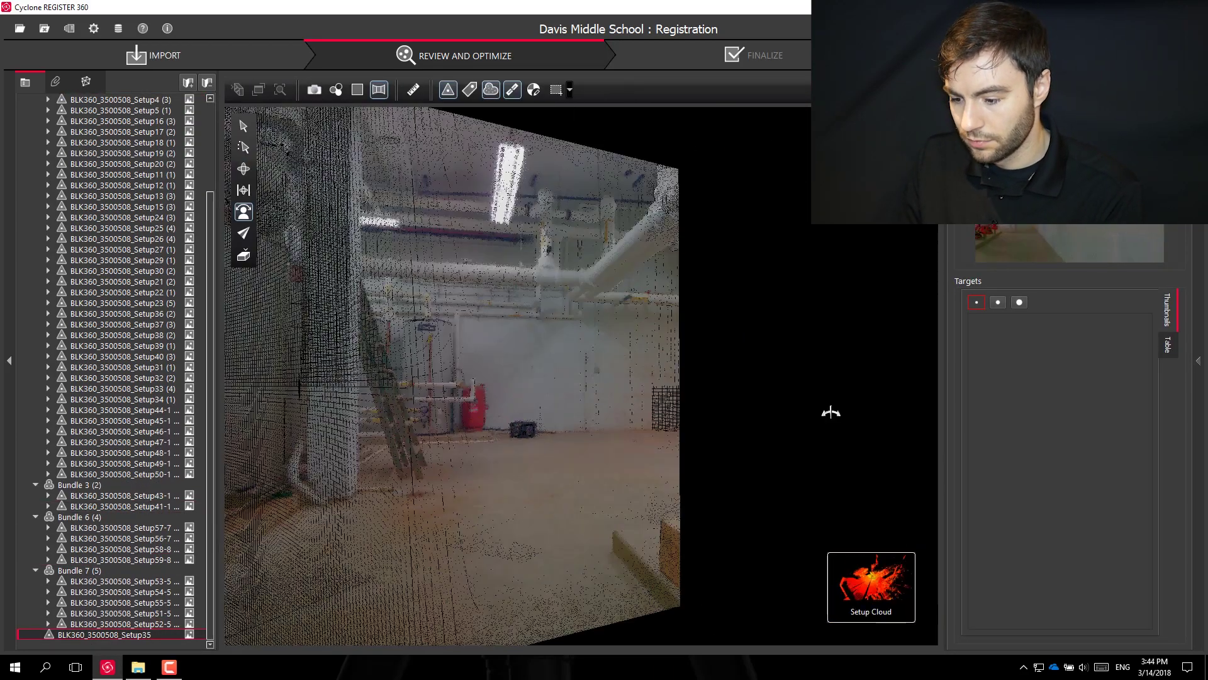
click(871, 586)
Move Setup35 over the boiler room on the sitemap and open its proposed link for visual alignment.
drag(545, 152, 551, 377)
scroll(544, 397, up, 4)
click(334, 632)
Place Setup35's cloud on the boiler room's corner and rotate it to match the room's walls in the top view.
scroll(444, 264, up, 3)
drag(445, 264, 302, 310)
scroll(342, 287, down, 4)
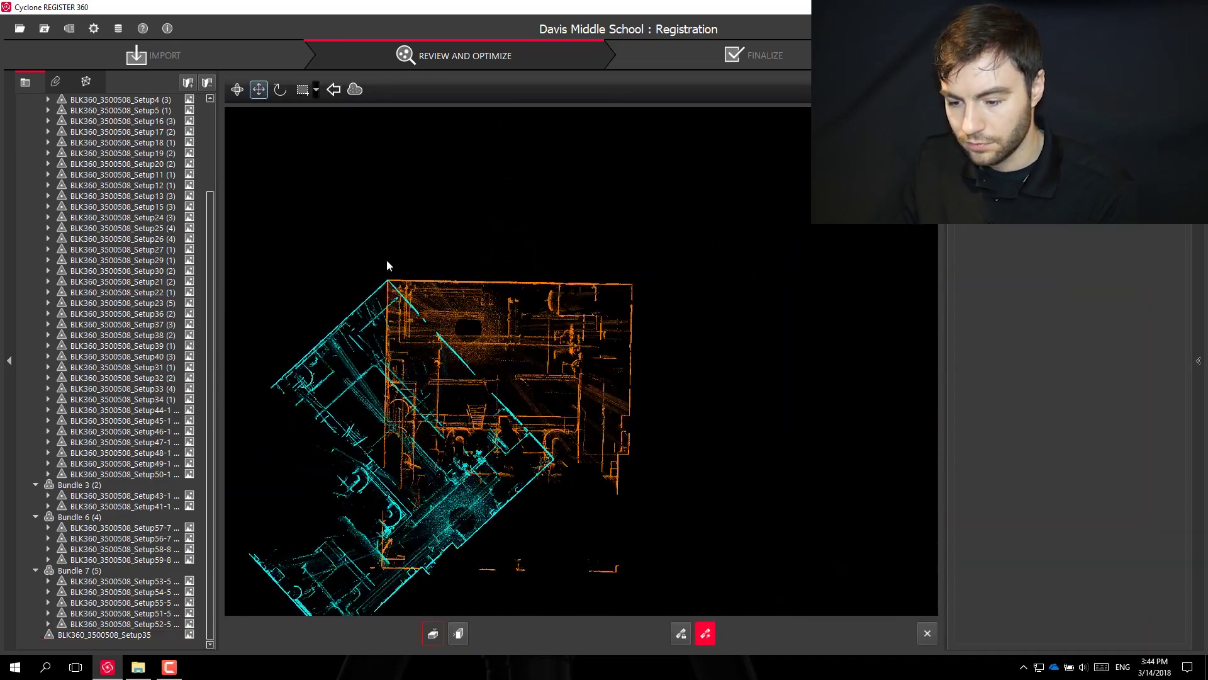
scroll(388, 264, up, 1)
right_drag(389, 289, 526, 146)
Check Setup35's heights in the side view, create its link to the main bundle and optimize.
click(458, 633)
scroll(599, 507, up, 3)
click(706, 632)
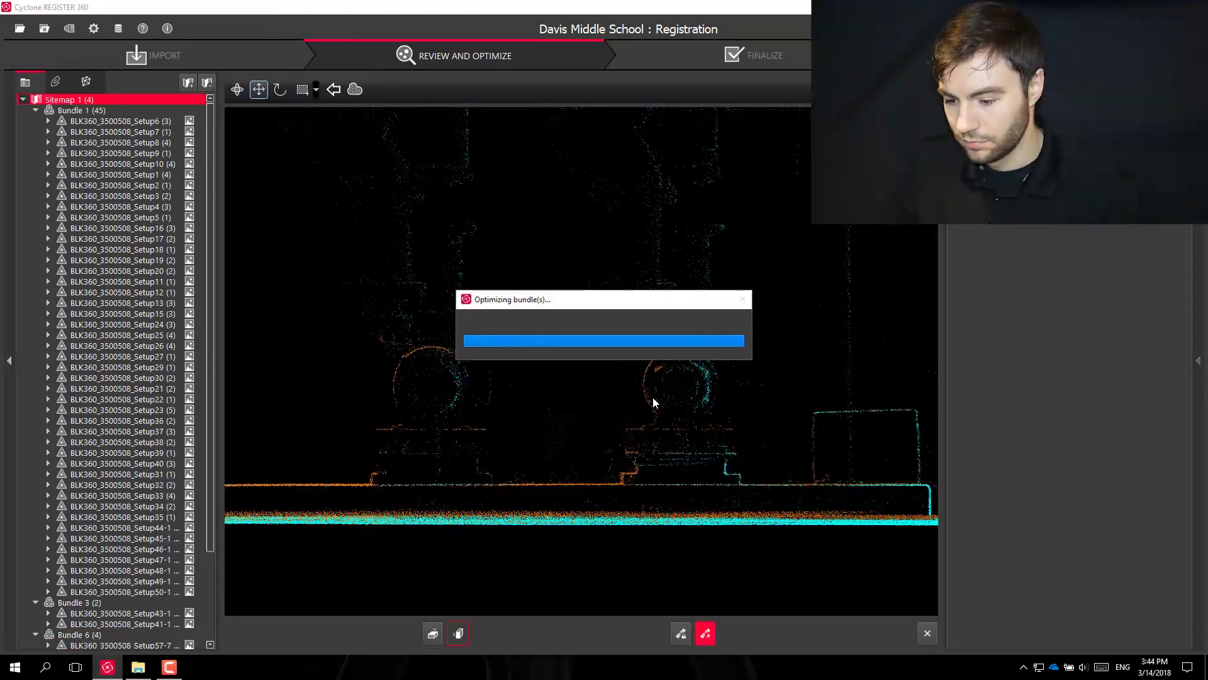
Move the Setup43–Setup41 bundle toward the main bundle and view Setup43's panorama to identify its location.
drag(726, 330, 449, 521)
scroll(449, 521, up, 1)
scroll(440, 252, up, 1)
drag(440, 264, 678, 265)
right_click(664, 252)
click(710, 259)
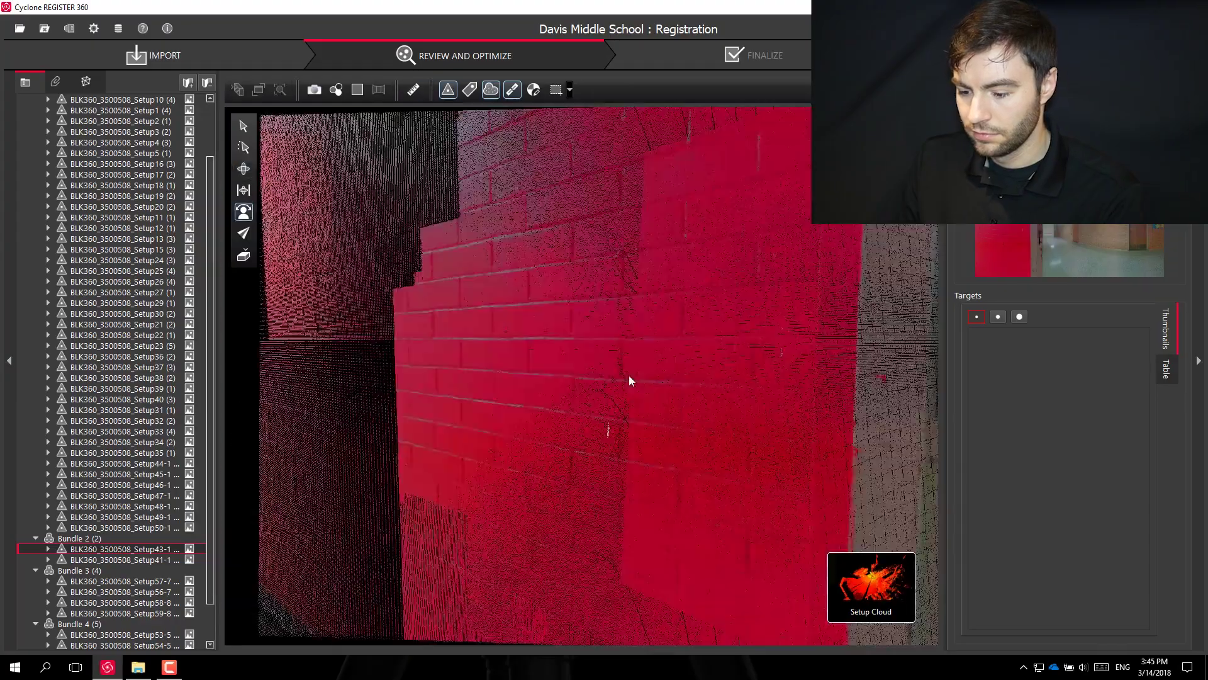
click(871, 585)
Position the Setup43–Setup41 bundle, open its proposed link and rotate its cloud to match the room and corridor walls in the top view.
drag(349, 383, 400, 385)
scroll(399, 386, up, 4)
click(539, 397)
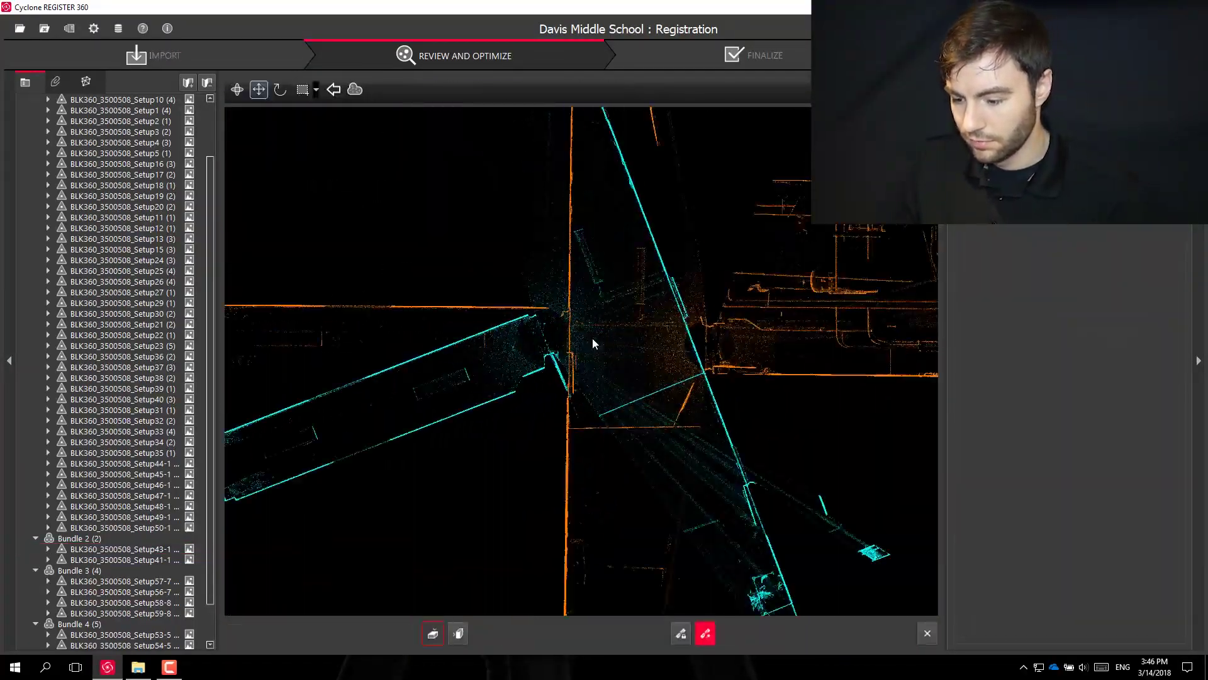
scroll(593, 342, up, 3)
right_drag(625, 277, 353, 380)
scroll(340, 358, down, 5)
right_drag(321, 324, 453, 252)
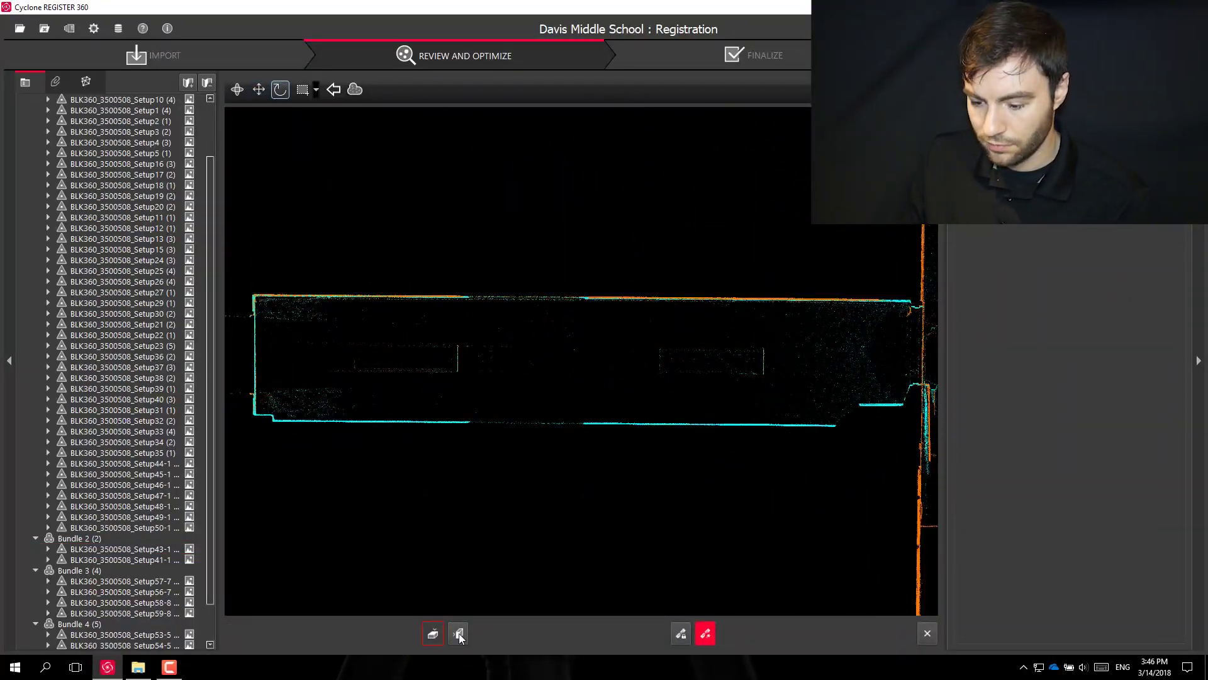
Match the Setup43–Setup41 bundle's height in the side view, create the link, accept the cloud registration results and optimize.
click(458, 633)
drag(603, 405, 603, 409)
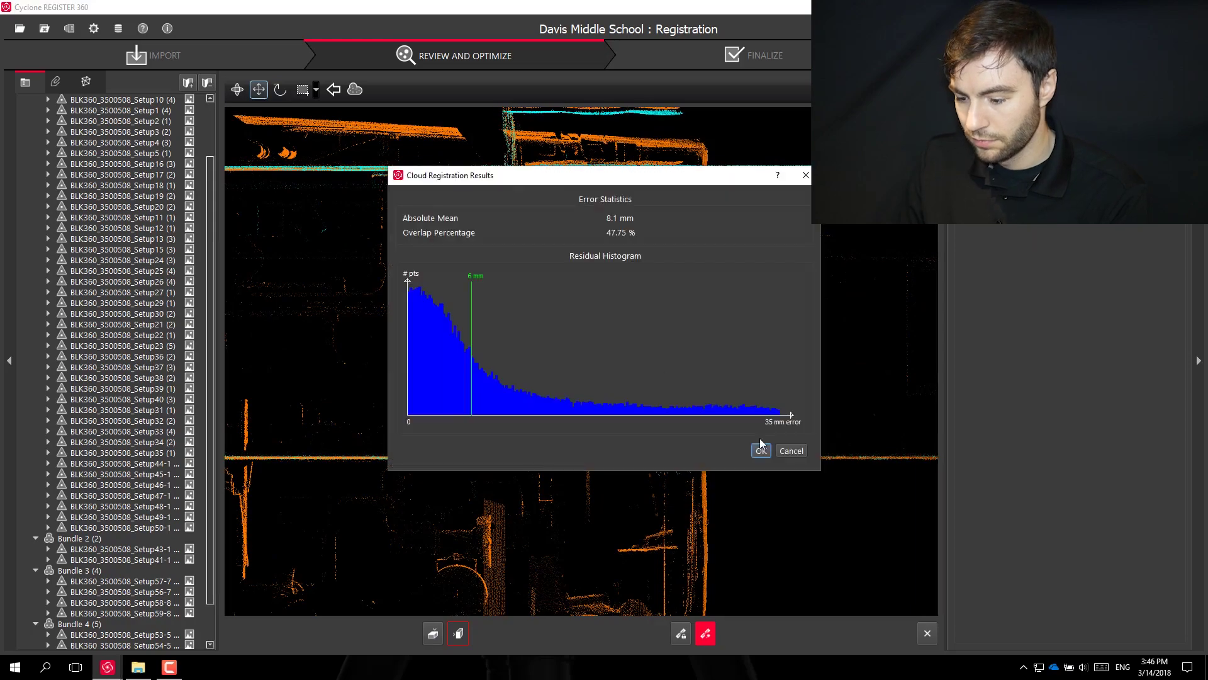
click(761, 448)
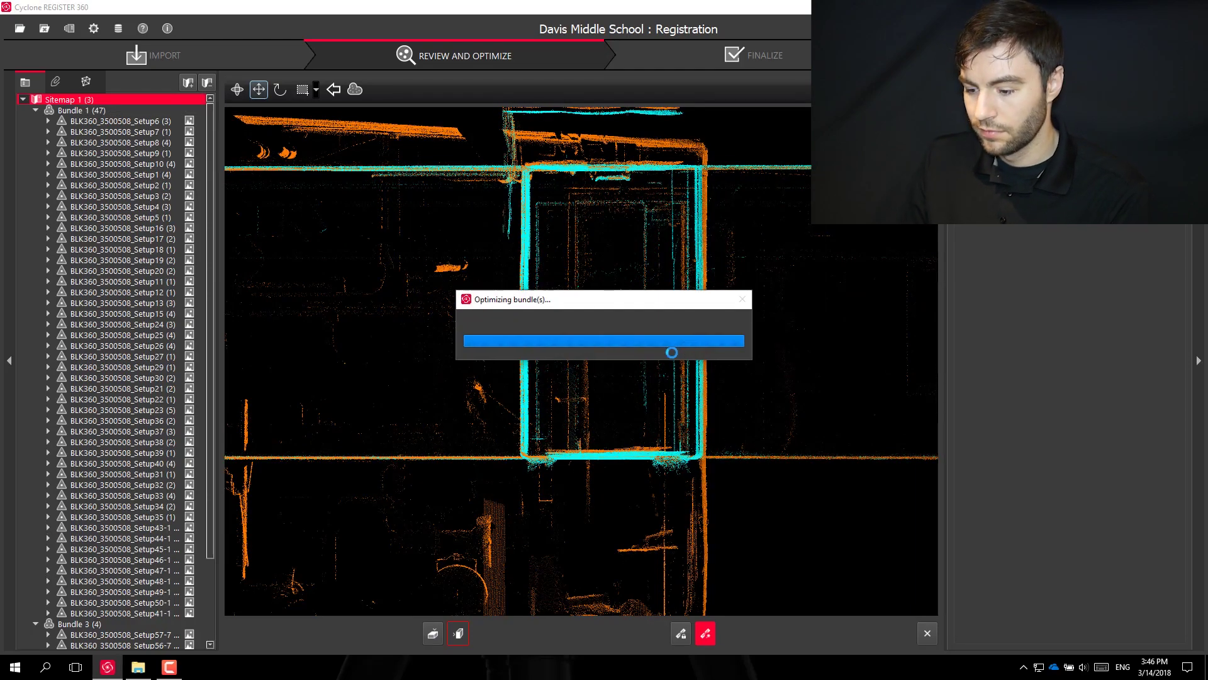
View Setup51's panorama to identify its corridor location, and return to the sitemap.
scroll(728, 233, up, 4)
double_click(748, 321)
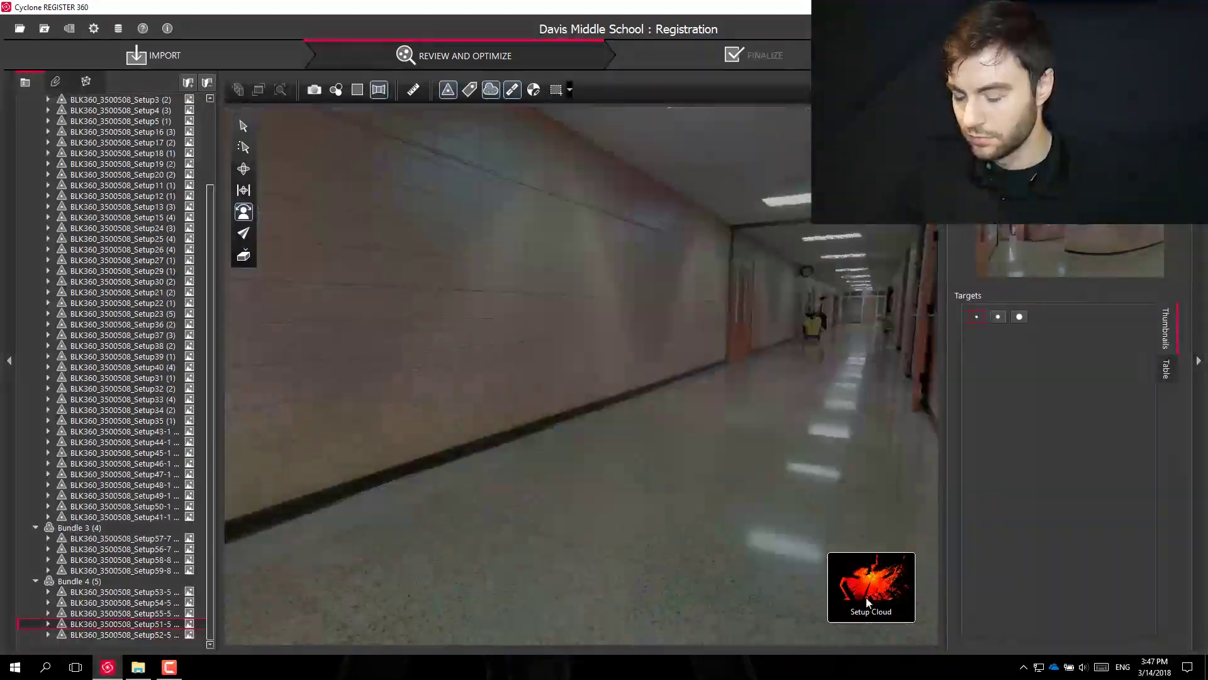
click(867, 602)
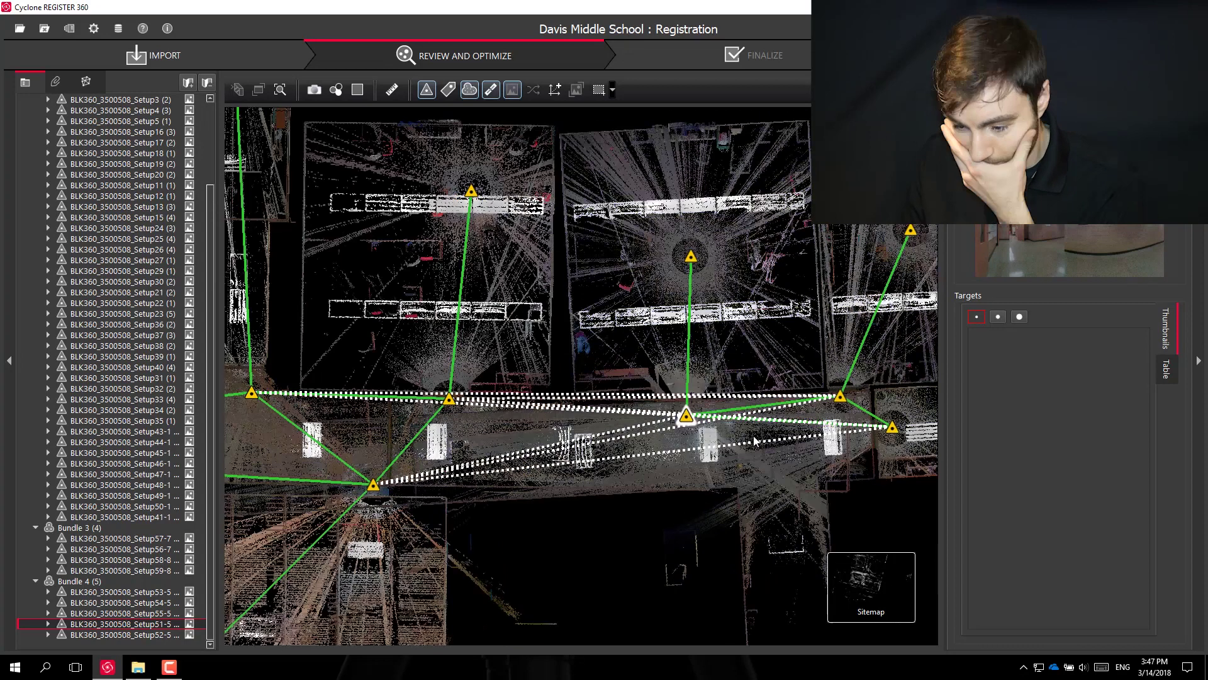
Draw a polygonal fence across the crowded proposed links and open Setup51's link to the setup at the large hall's doorway for visual alignment.
click(612, 90)
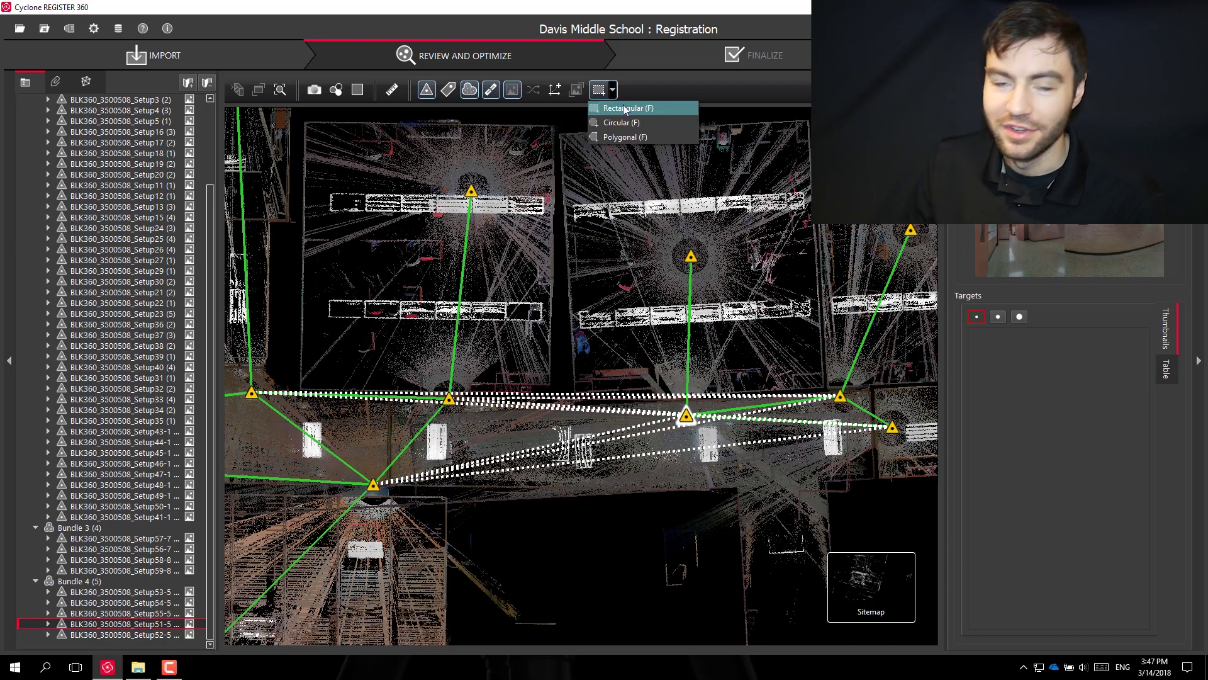
click(621, 137)
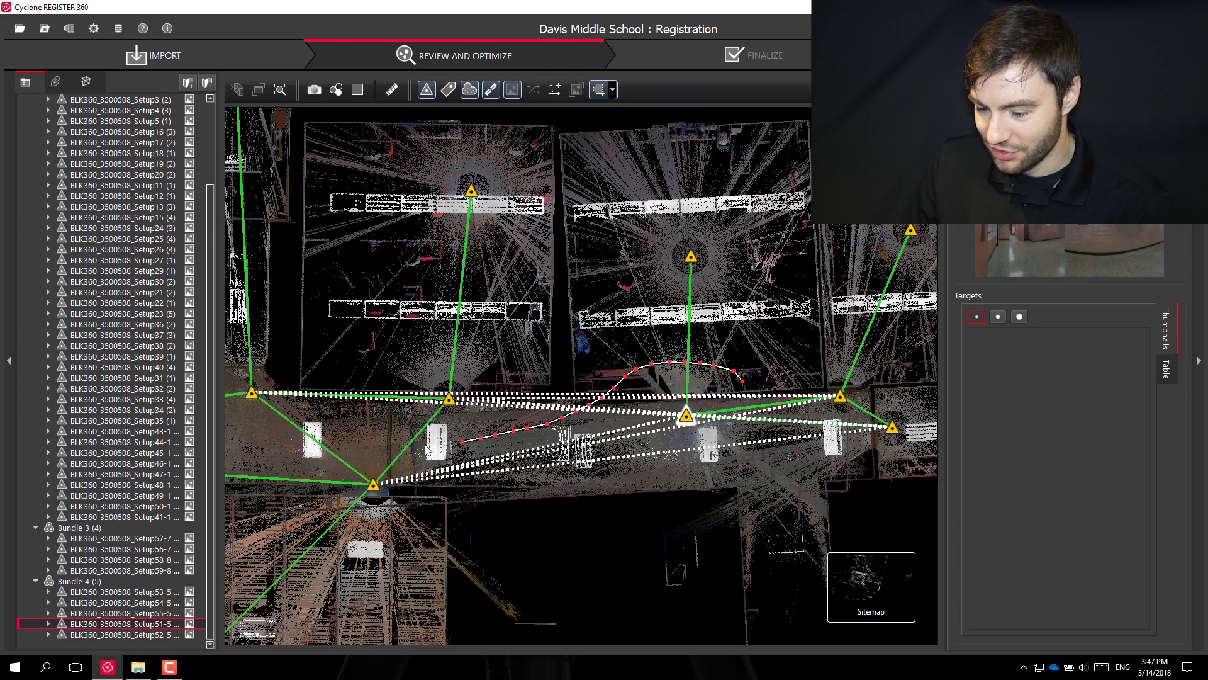
double_click(743, 385)
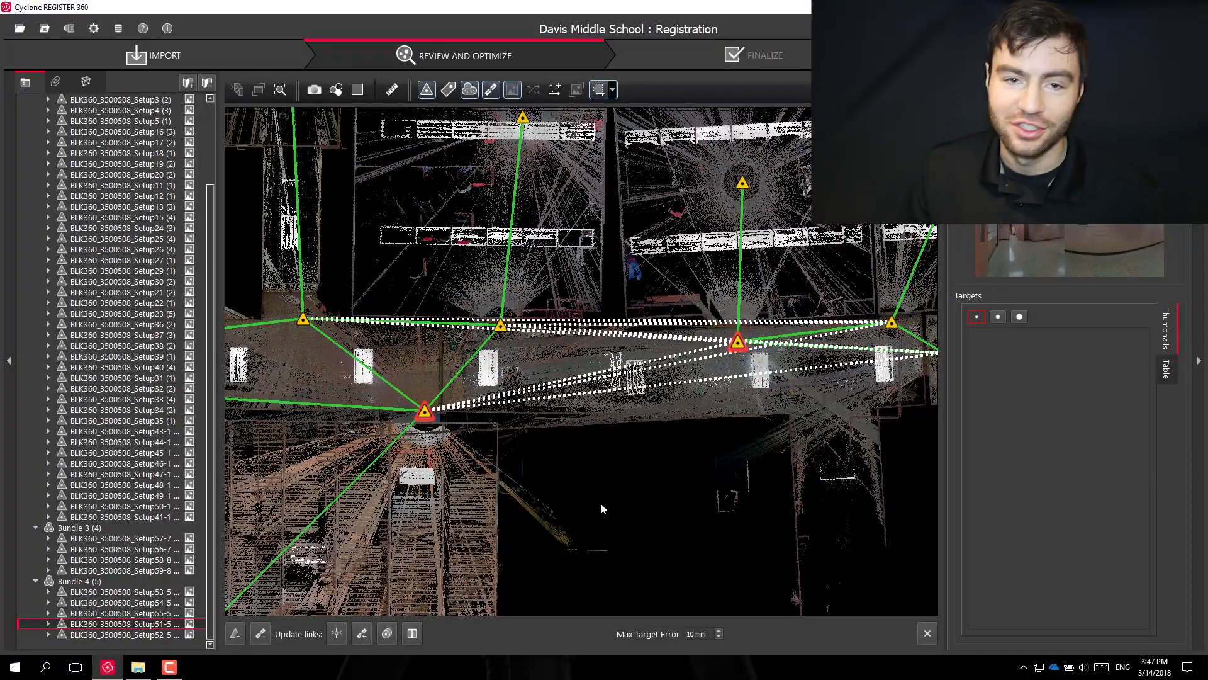
click(388, 633)
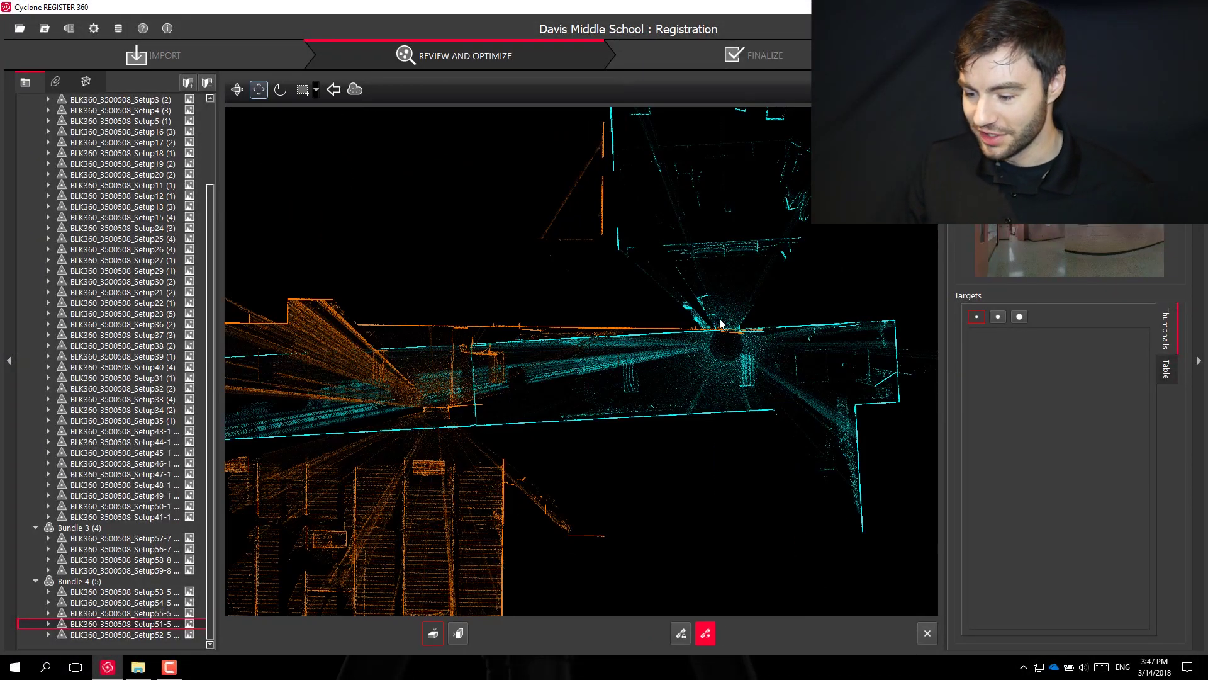
Move and rotate Bundle 4's cloud in the top view until its corridor walls line up with the main bundle's.
scroll(777, 308, up, 2)
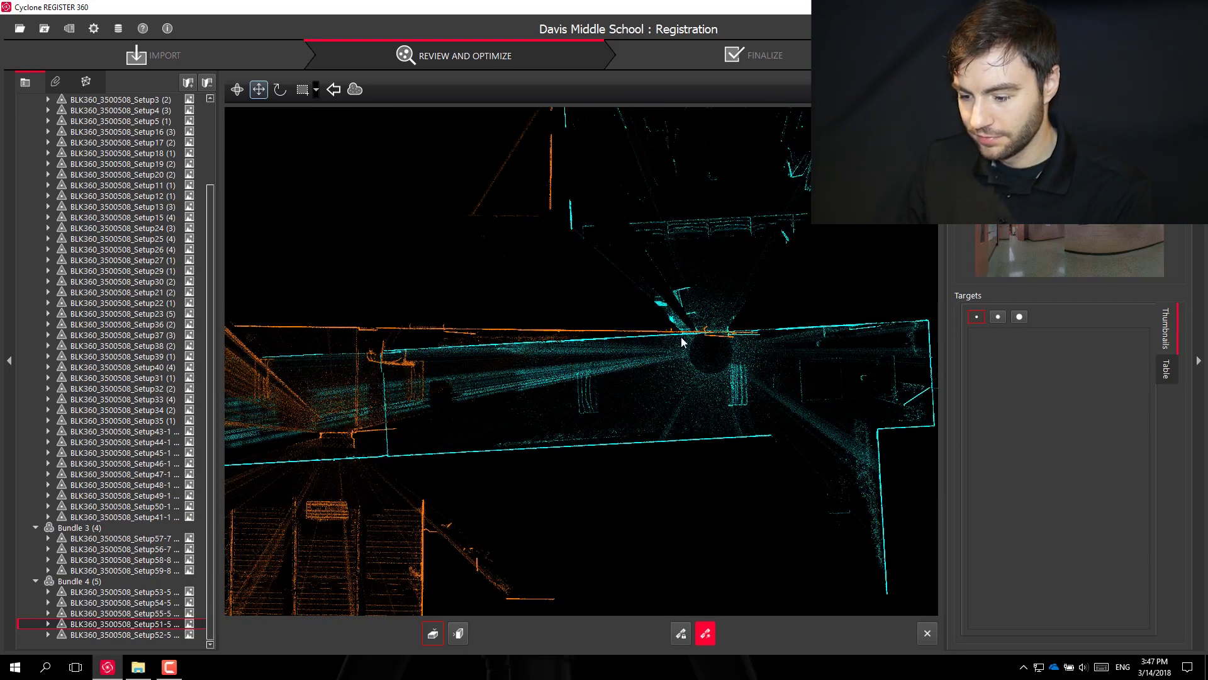
scroll(686, 344, up, 2)
scroll(779, 343, down, 3)
drag(459, 372, 532, 317)
scroll(532, 317, down, 4)
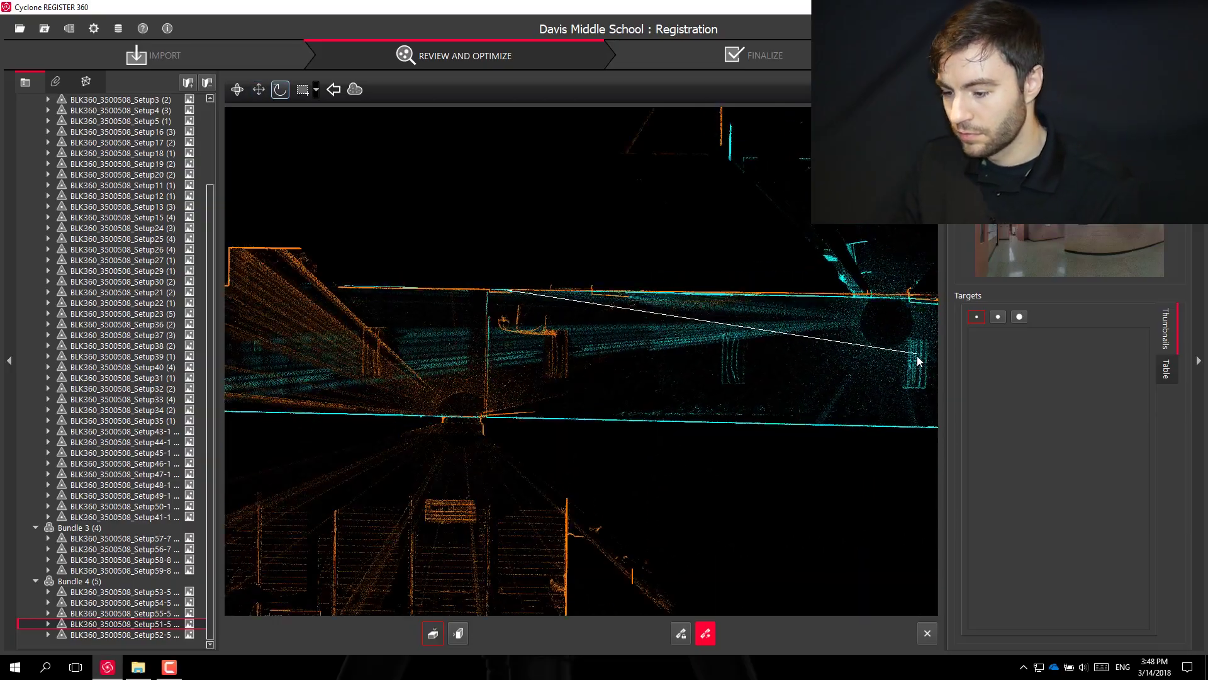
scroll(802, 331, up, 4)
Match Bundle 4's floor height in the side view, create the link and optimize without adding suggested links.
key(space)
scroll(692, 330, down, 3)
scroll(534, 329, up, 3)
scroll(537, 251, down, 2)
scroll(642, 419, up, 3)
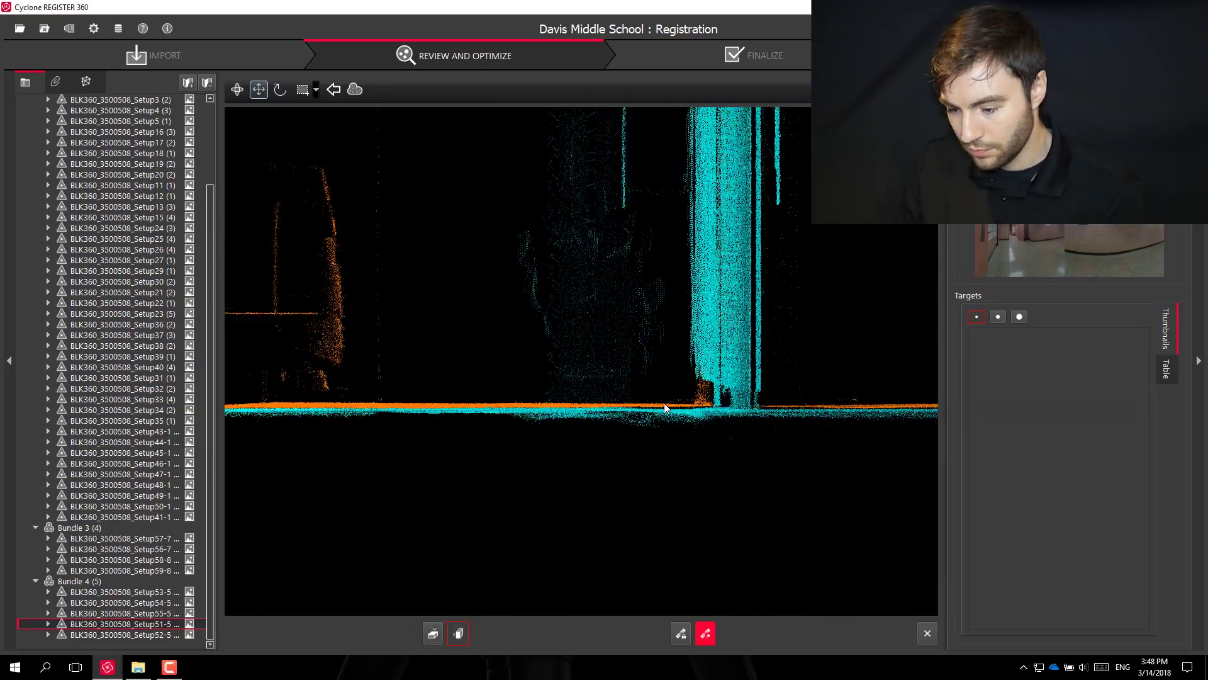
scroll(763, 415, down, 2)
scroll(674, 405, up, 4)
scroll(674, 441, down, 7)
scroll(661, 441, up, 7)
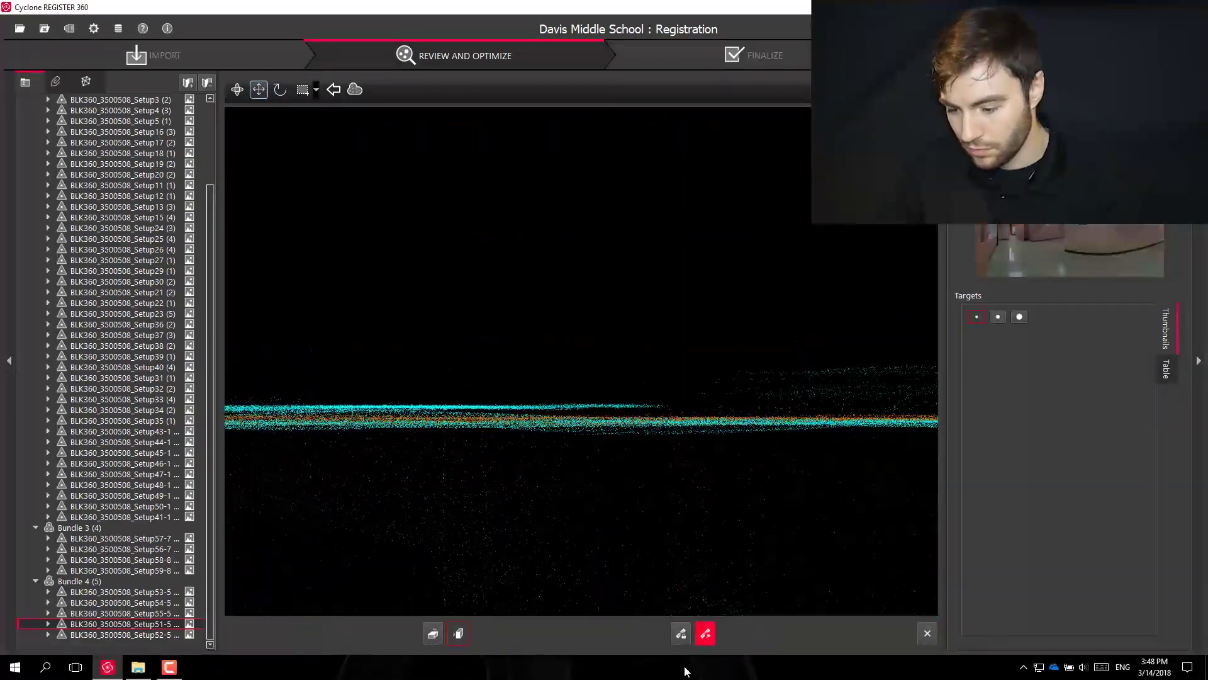
click(705, 633)
click(719, 350)
click(663, 347)
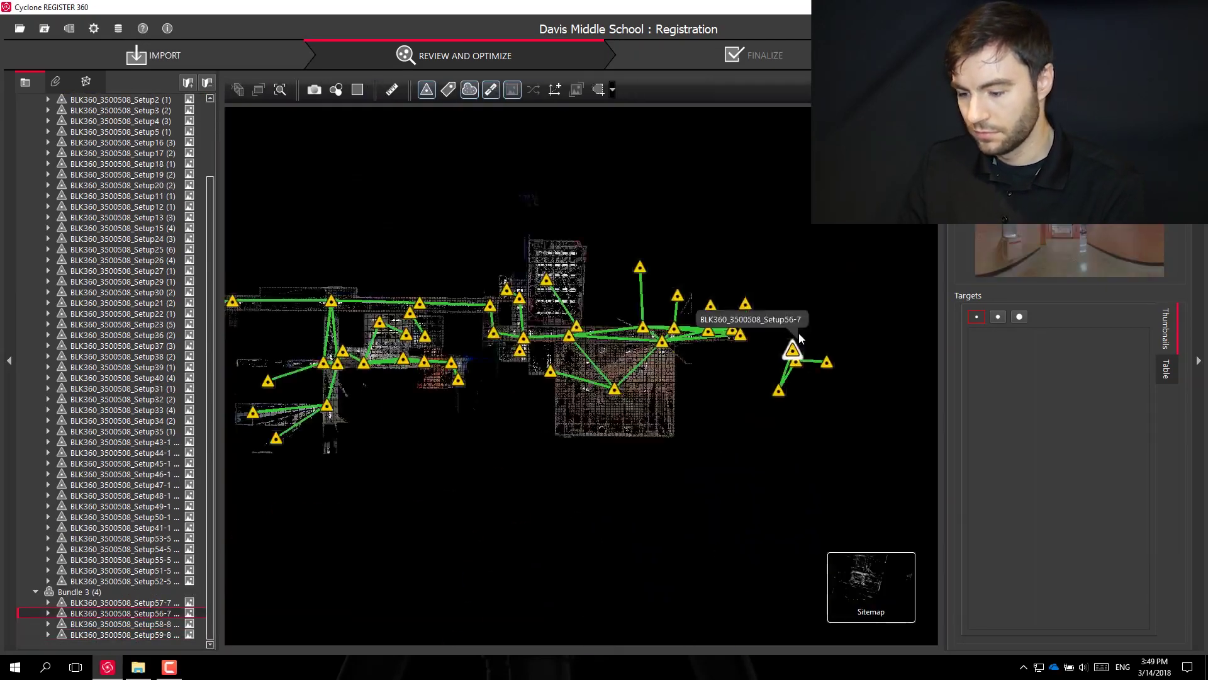
Move Bundle 3 to the end of the main corridor, open its proposed link and align its cloud with the wall corner.
scroll(799, 332, up, 6)
drag(660, 393, 645, 436)
click(417, 546)
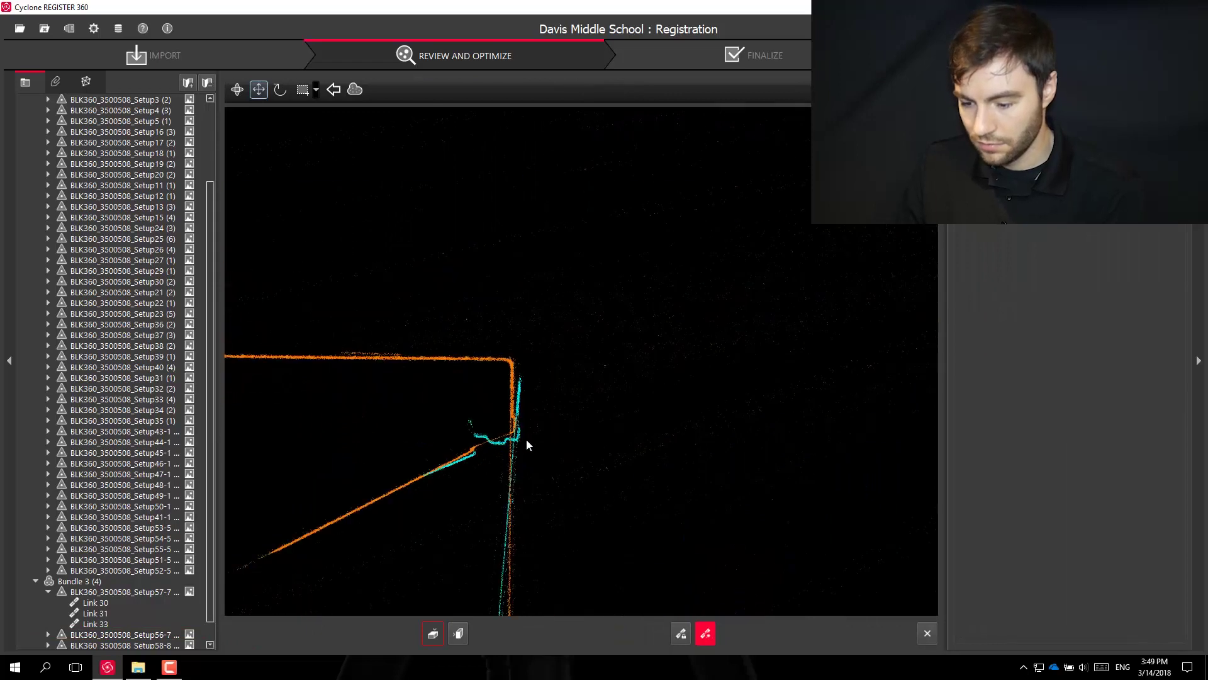
drag(493, 432, 521, 279)
scroll(520, 278, down, 3)
Check Bundle 3's heights in the side view, create its link and optimize the single remaining bundle without adding suggested links.
click(458, 633)
click(706, 633)
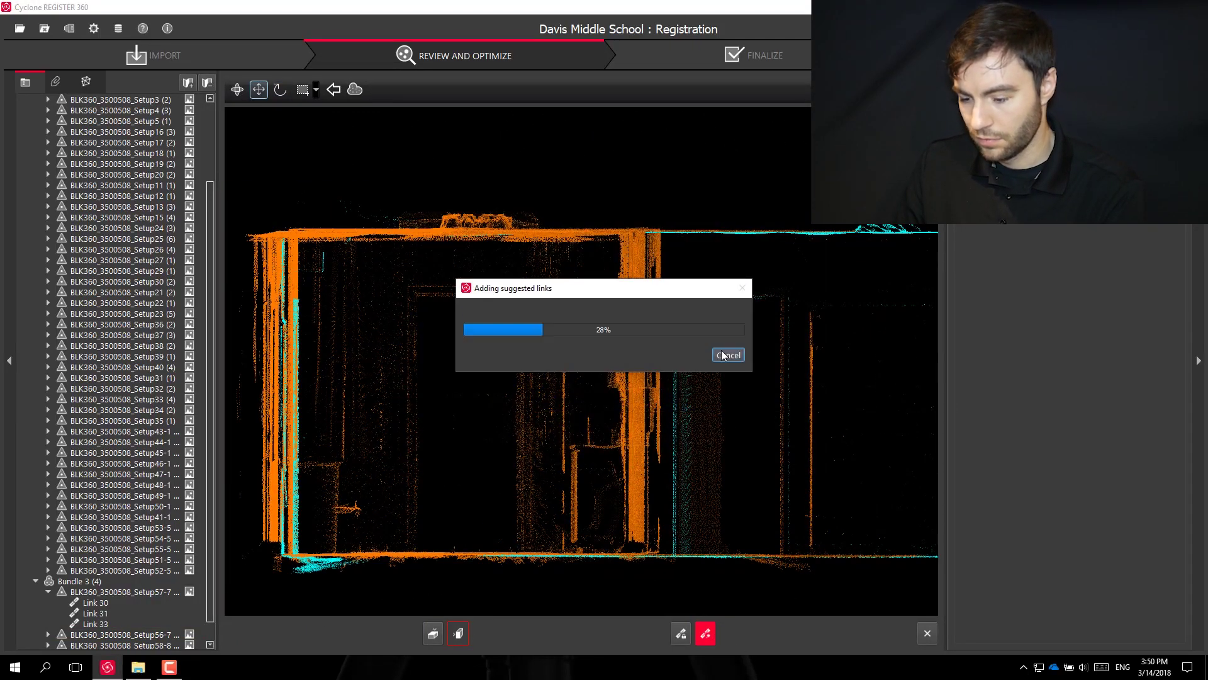
click(667, 347)
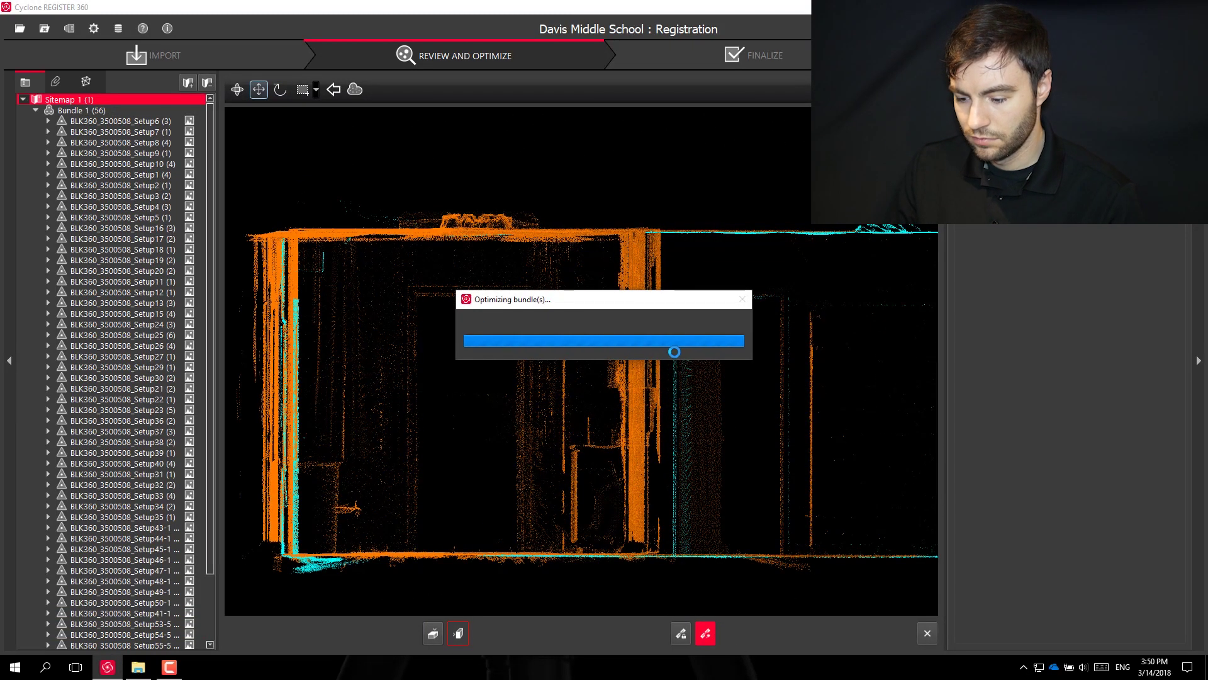
click(668, 346)
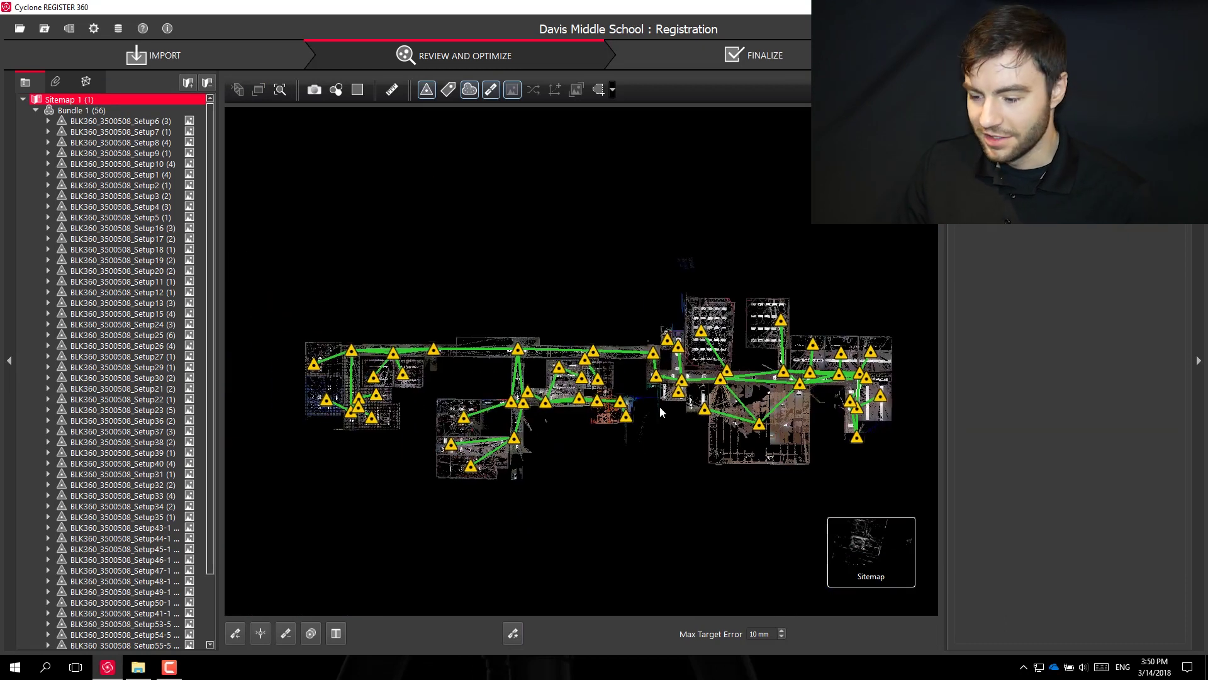
scroll(102, 302, down, 1)
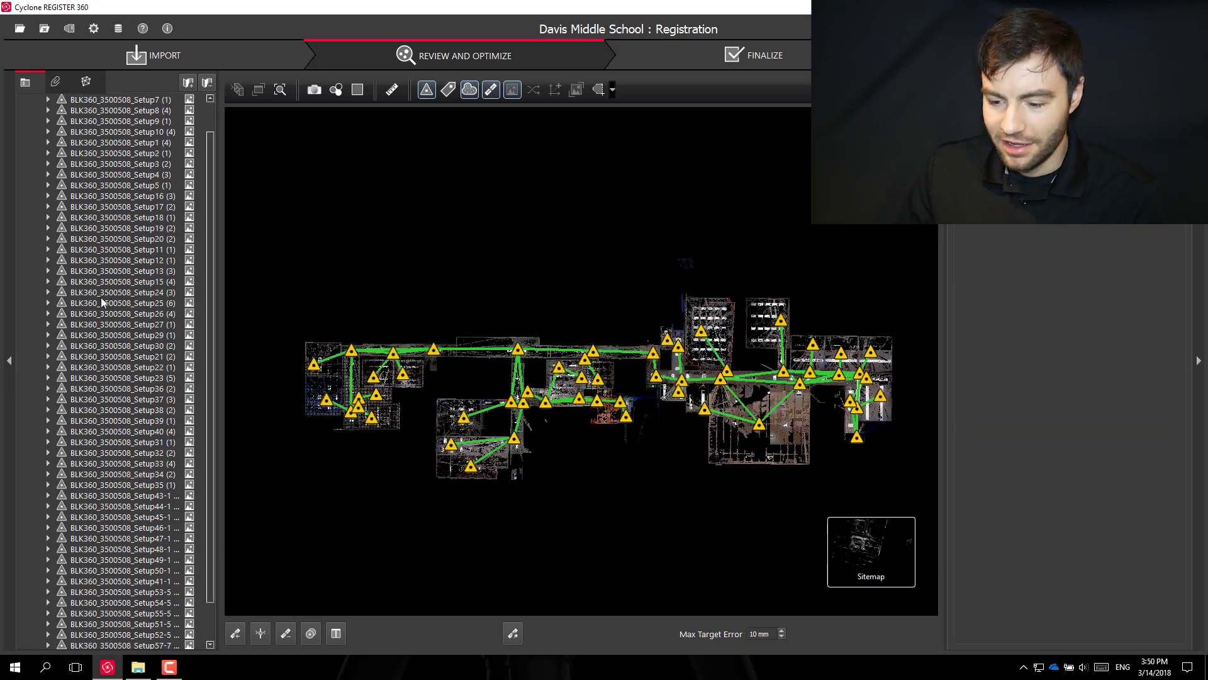
scroll(99, 321, up, 3)
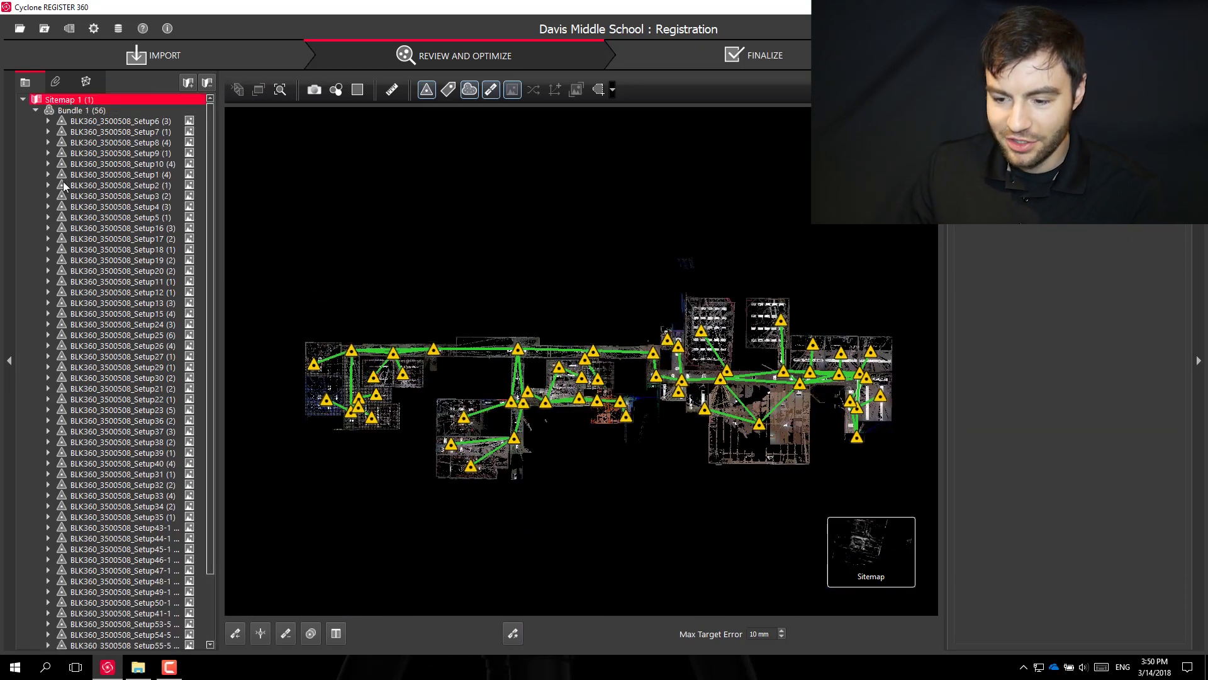
Select BLK360_3500508_Setup15 in the main corridor and hide the link lines on the sitemap, keeping the setup icons displayed.
click(37, 112)
click(35, 109)
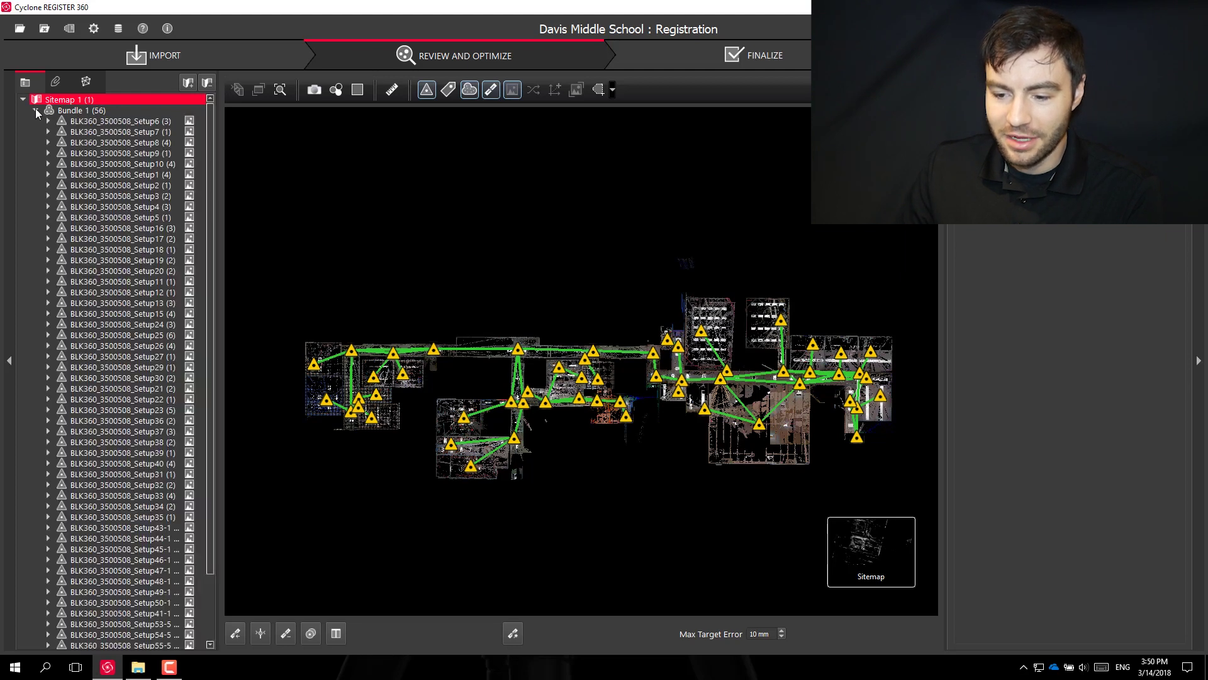
click(518, 350)
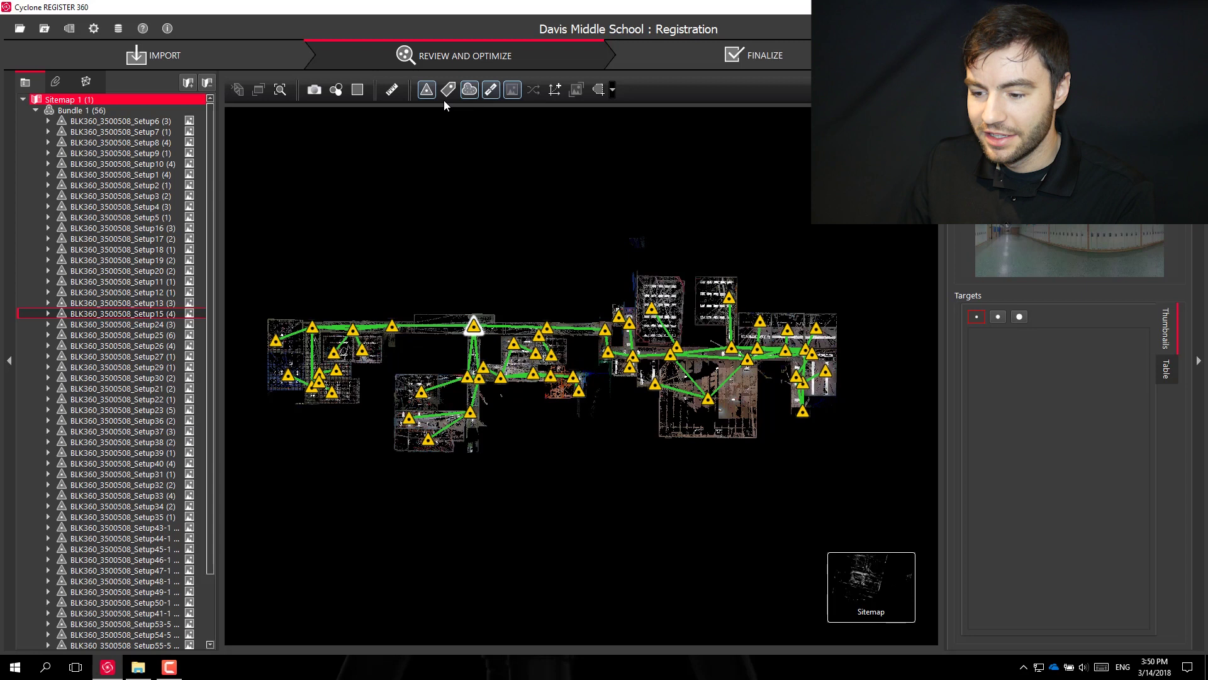
click(424, 92)
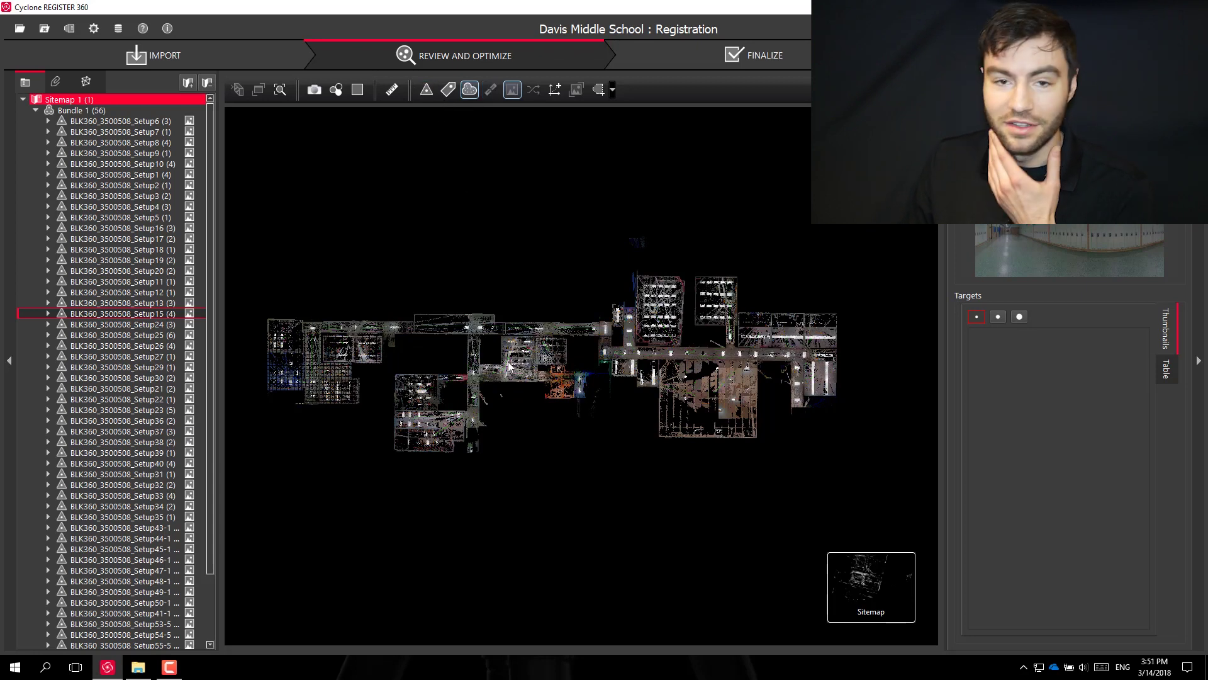
click(431, 92)
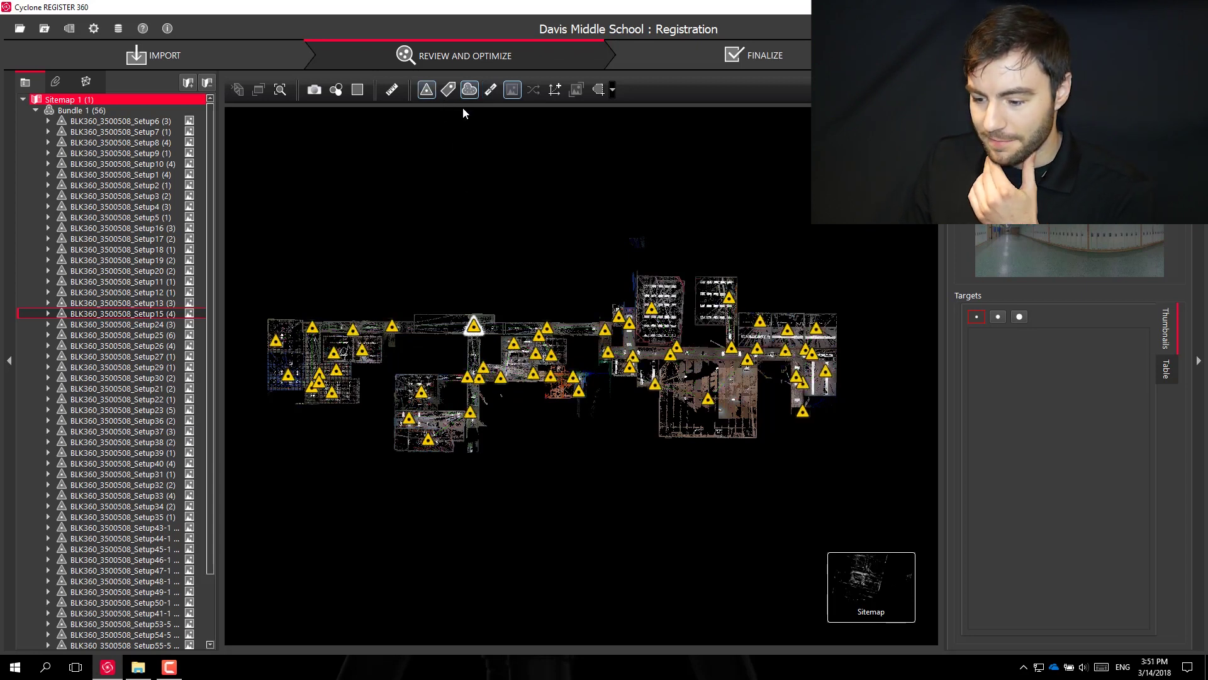
click(489, 91)
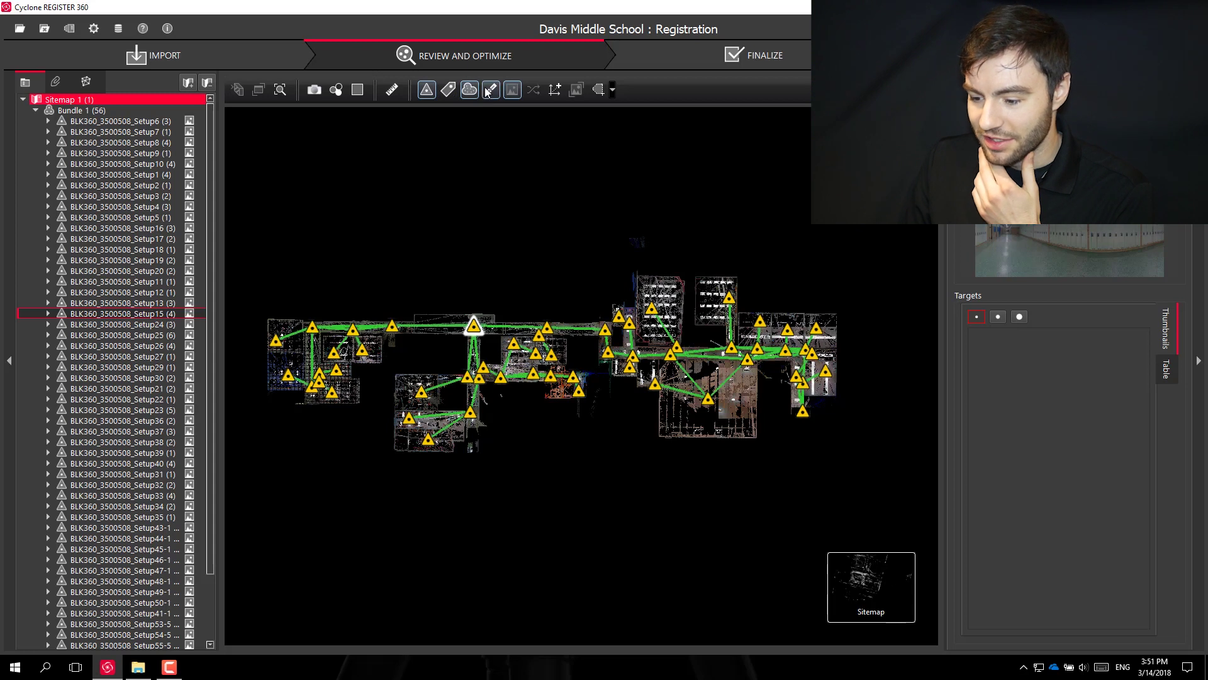
click(487, 93)
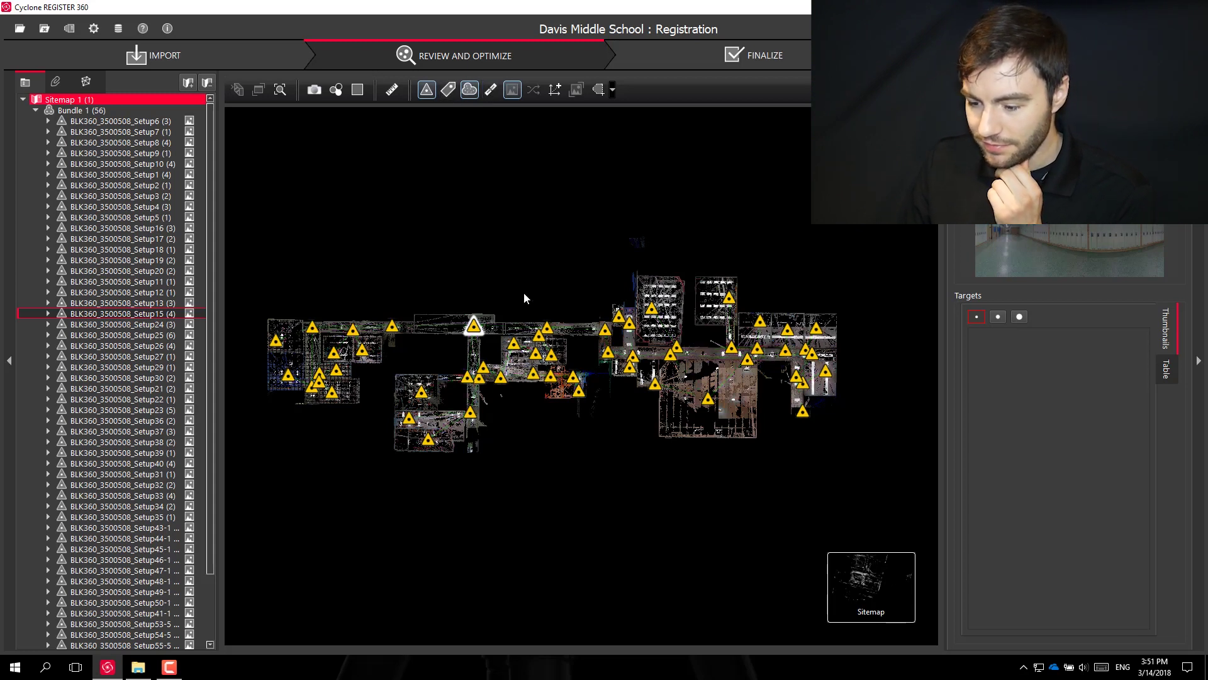
Display the setup labels temporarily to check the setup names along the corridors and rooms of the sitemap.
click(449, 94)
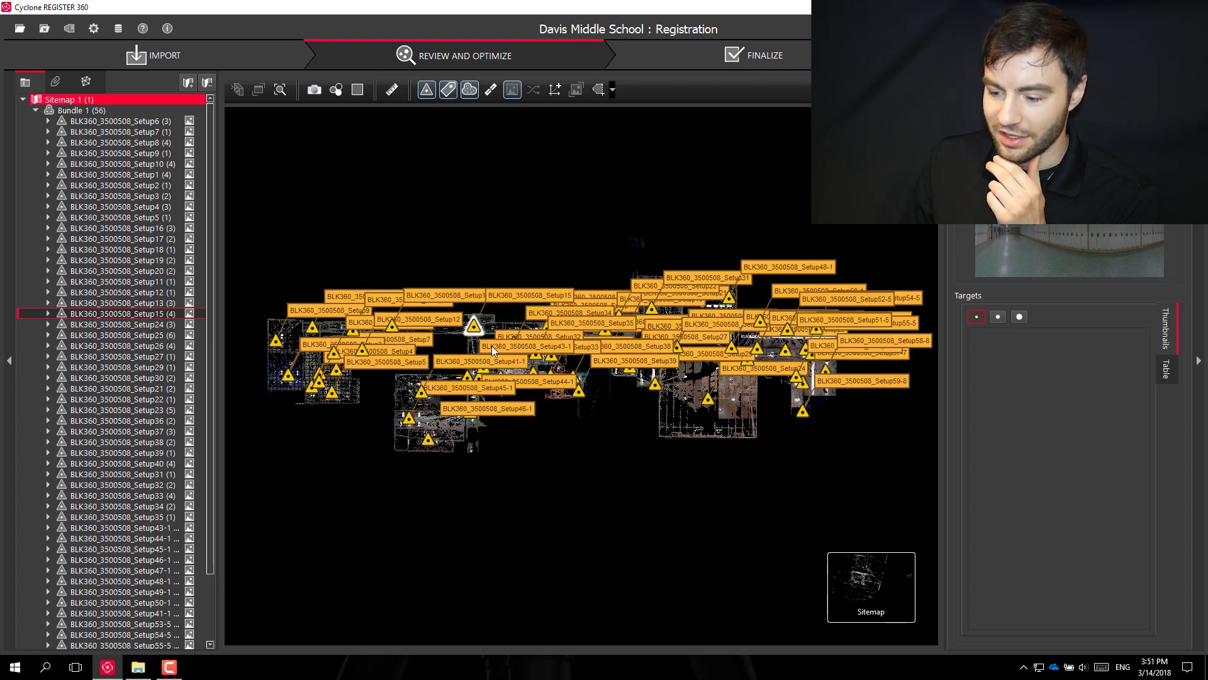
scroll(492, 349, up, 5)
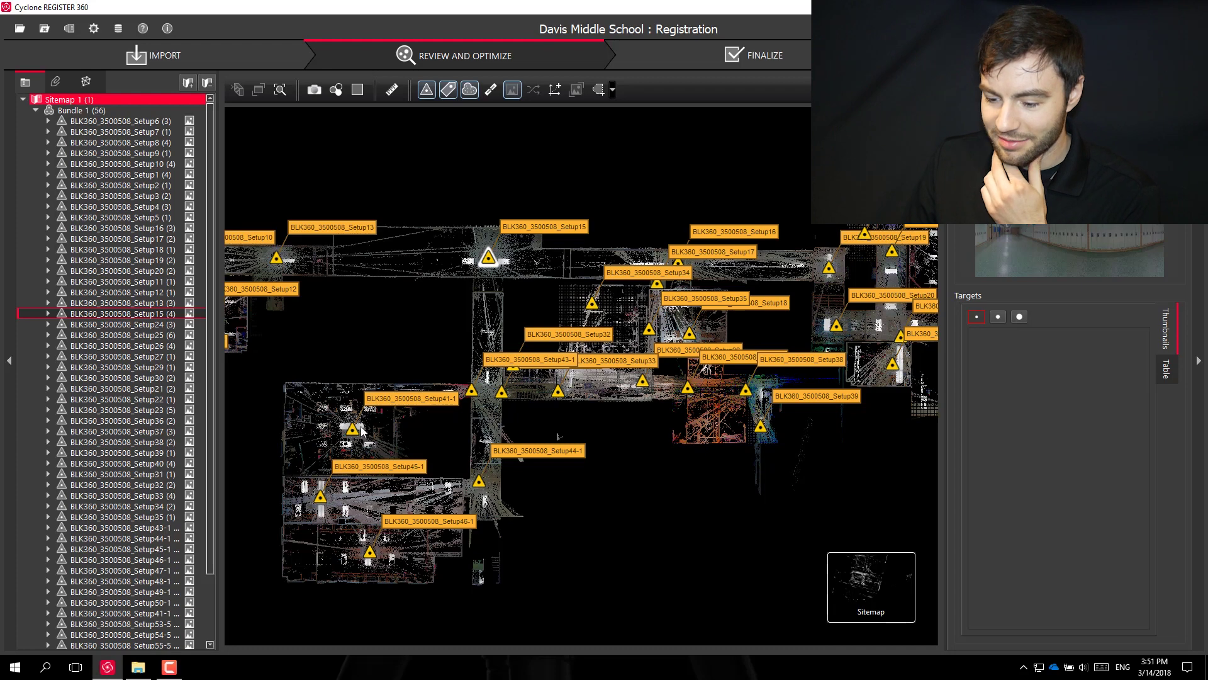
scroll(489, 380, down, 2)
scroll(491, 369, up, 4)
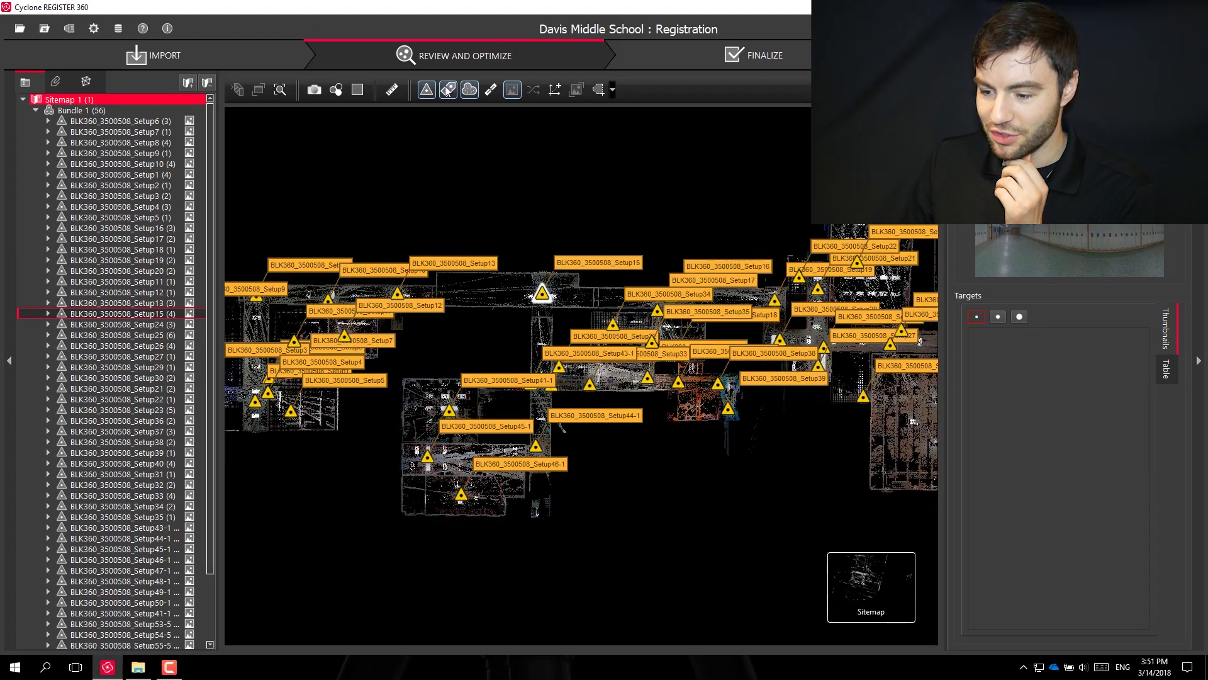
click(448, 90)
scroll(457, 130, down, 3)
drag(599, 210, 588, 246)
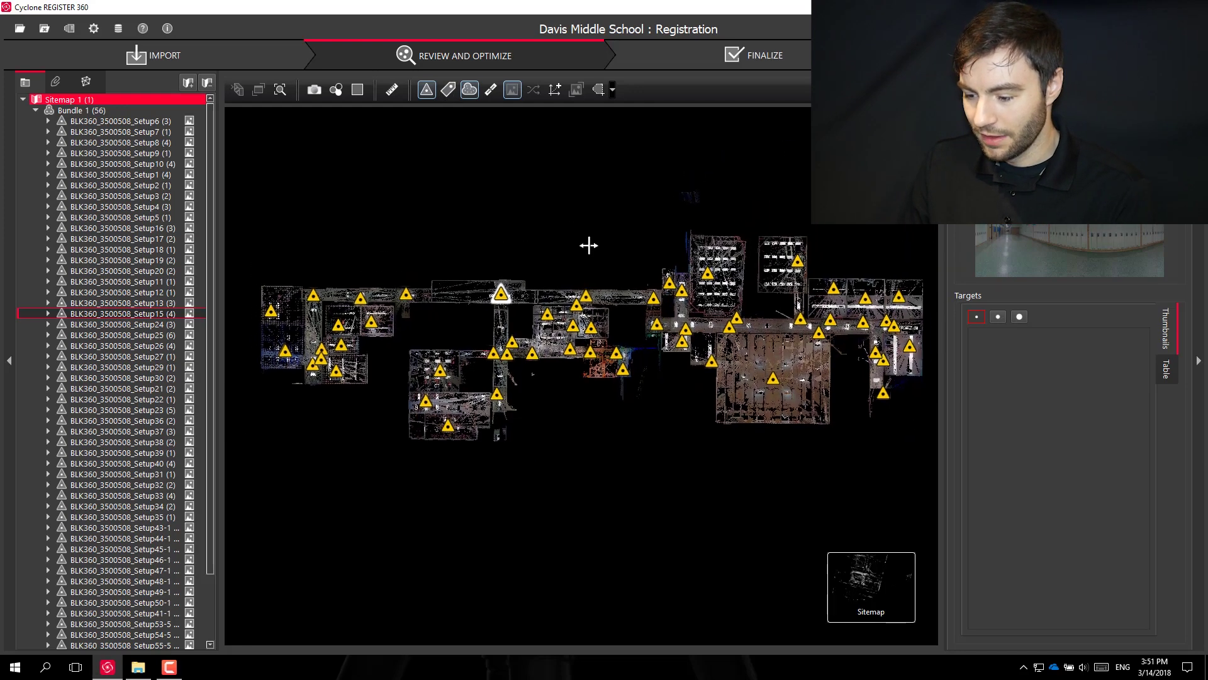
Open the bundle cloud, view the whole building obliquely in 3D and return to the sitemap.
mouse_move(872, 589)
click(711, 585)
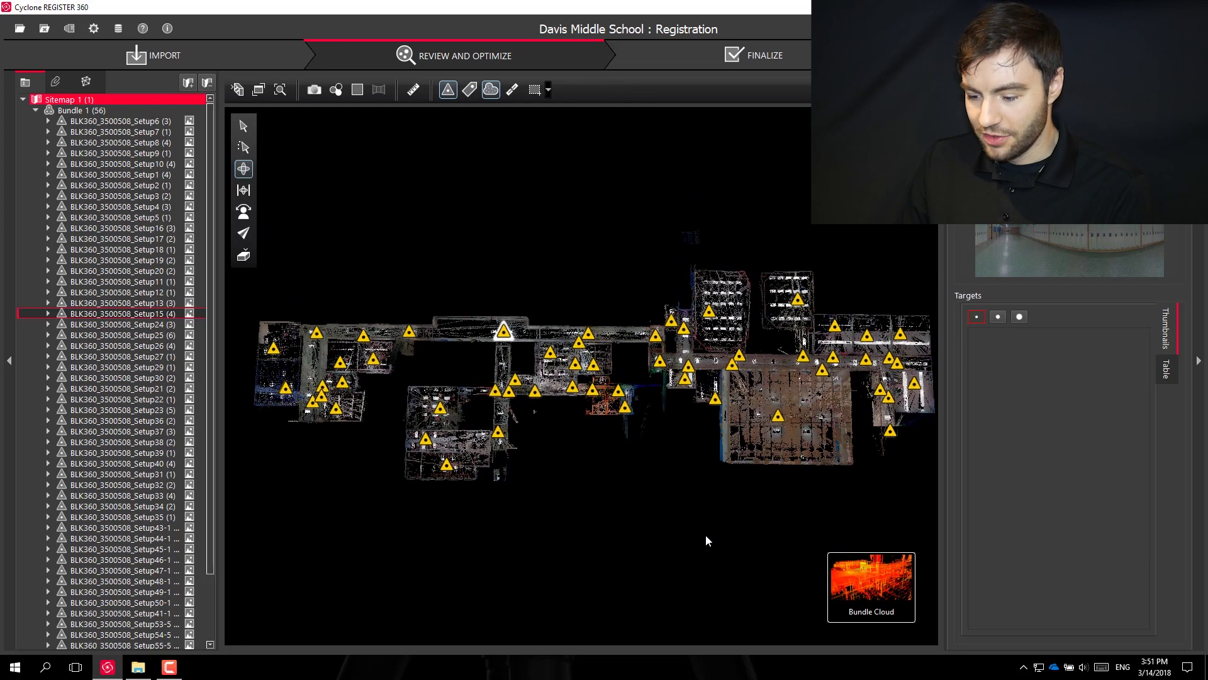
mouse_move(644, 371)
mouse_down()
mouse_move(552, 390)
mouse_move(653, 388)
mouse_up()
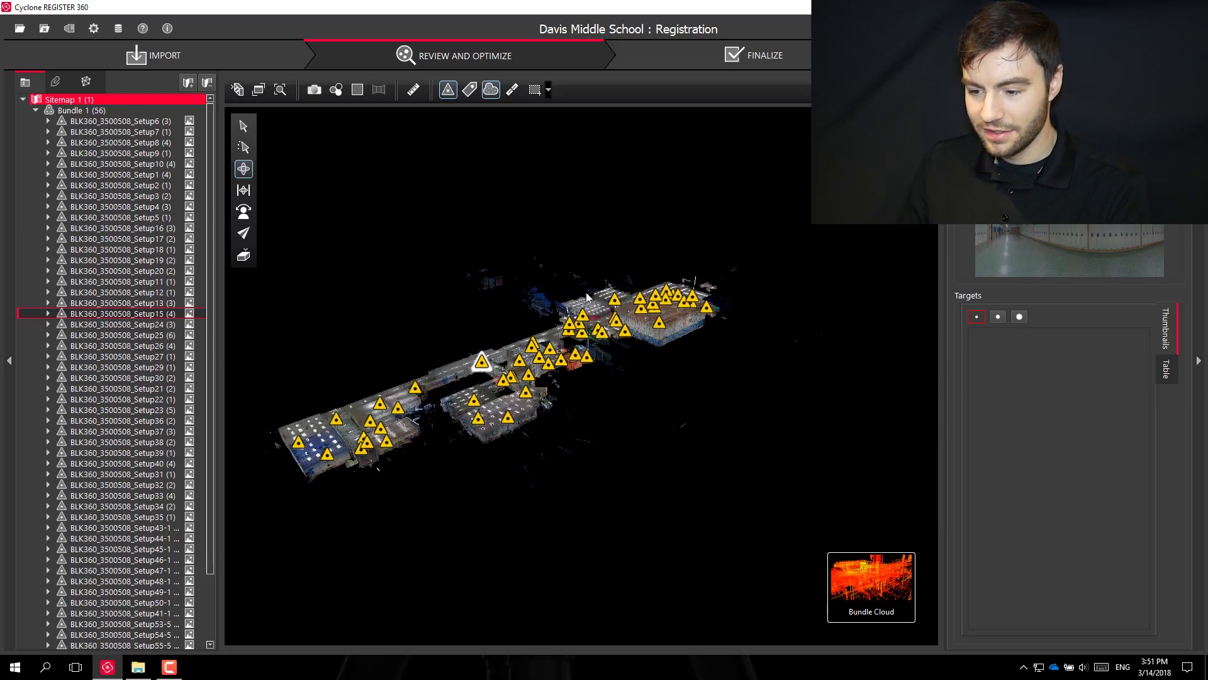
mouse_move(866, 602)
click(796, 606)
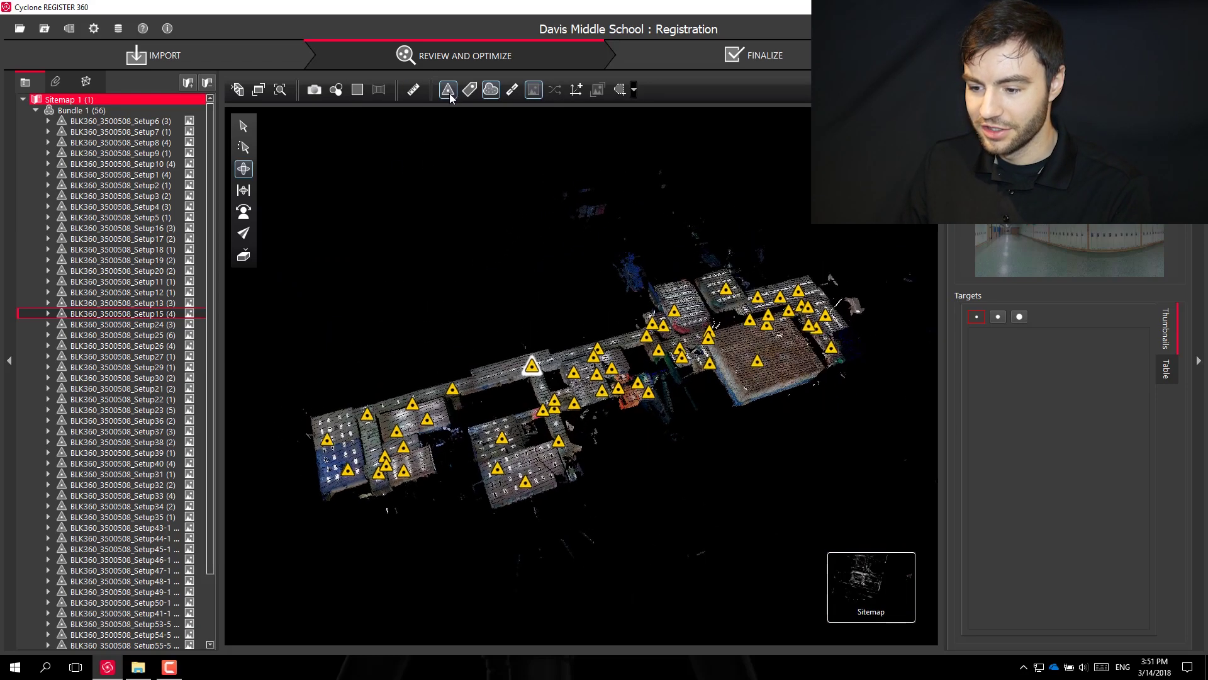
Hide the setup icons on the sitemap, leaving only the point clouds displayed without labels.
click(449, 90)
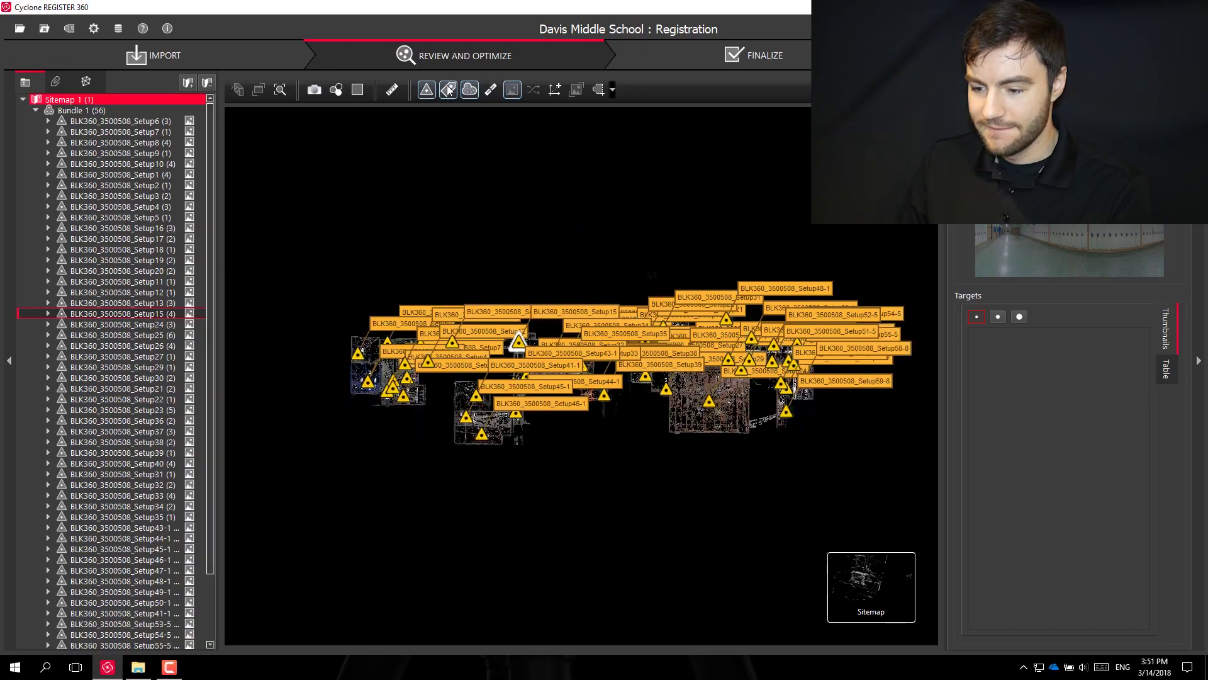
click(448, 90)
click(426, 89)
Open the bundle cloud and use fly mode to look along the inside of the locker corridor.
mouse_move(837, 594)
click(711, 592)
drag(628, 421, 485, 500)
scroll(513, 451, up, 8)
drag(641, 458, 465, 353)
click(244, 233)
drag(357, 294, 399, 298)
scroll(383, 350, down, 1)
mouse_move(795, 594)
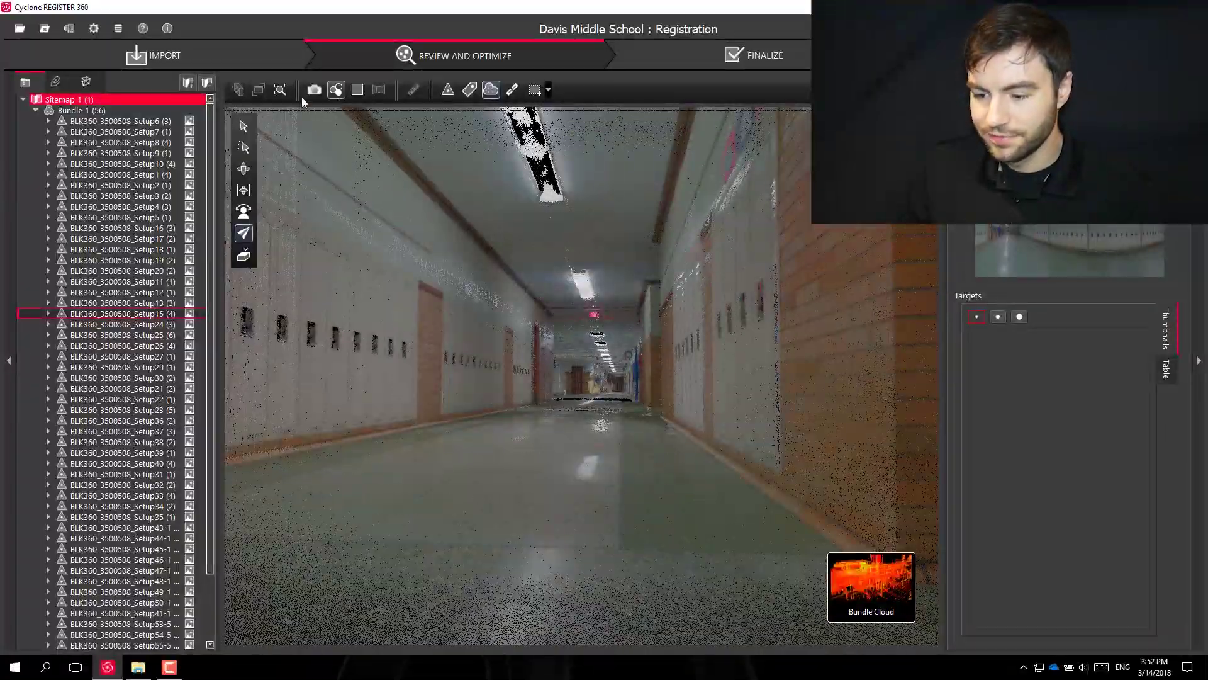
Switch the bundle cloud back to orbit mode, view the gym roof and whole building, and return to the sitemap.
click(244, 169)
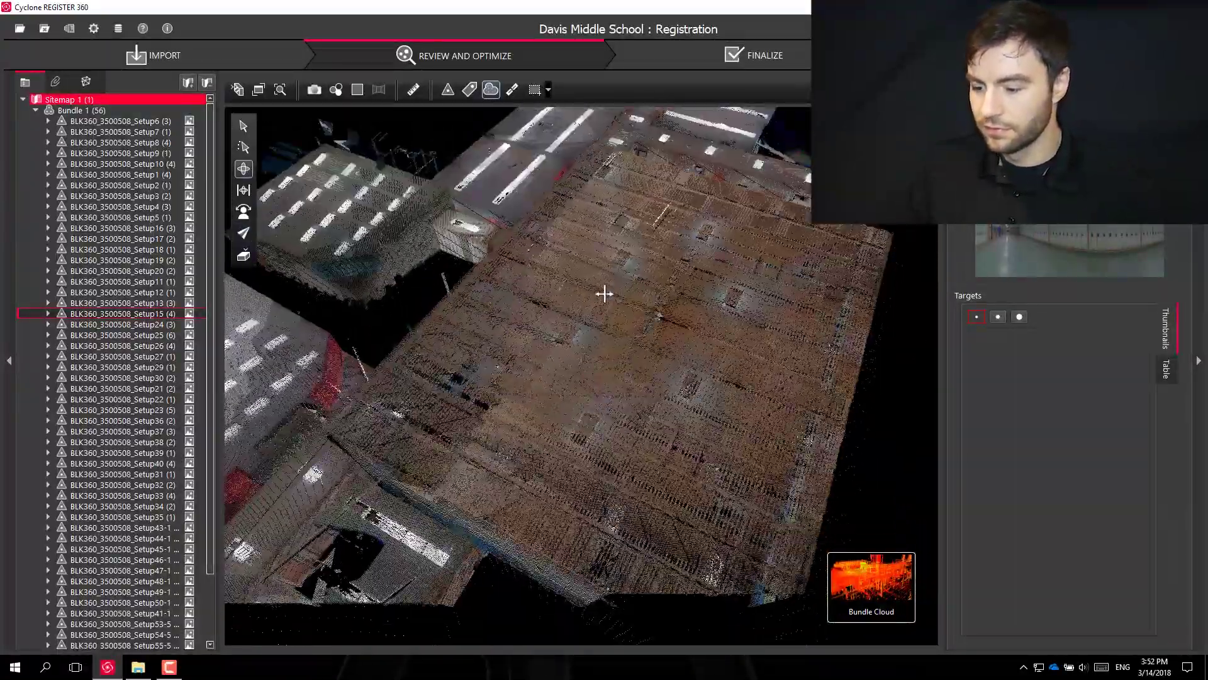
scroll(646, 372, up, 4)
scroll(696, 351, down, 8)
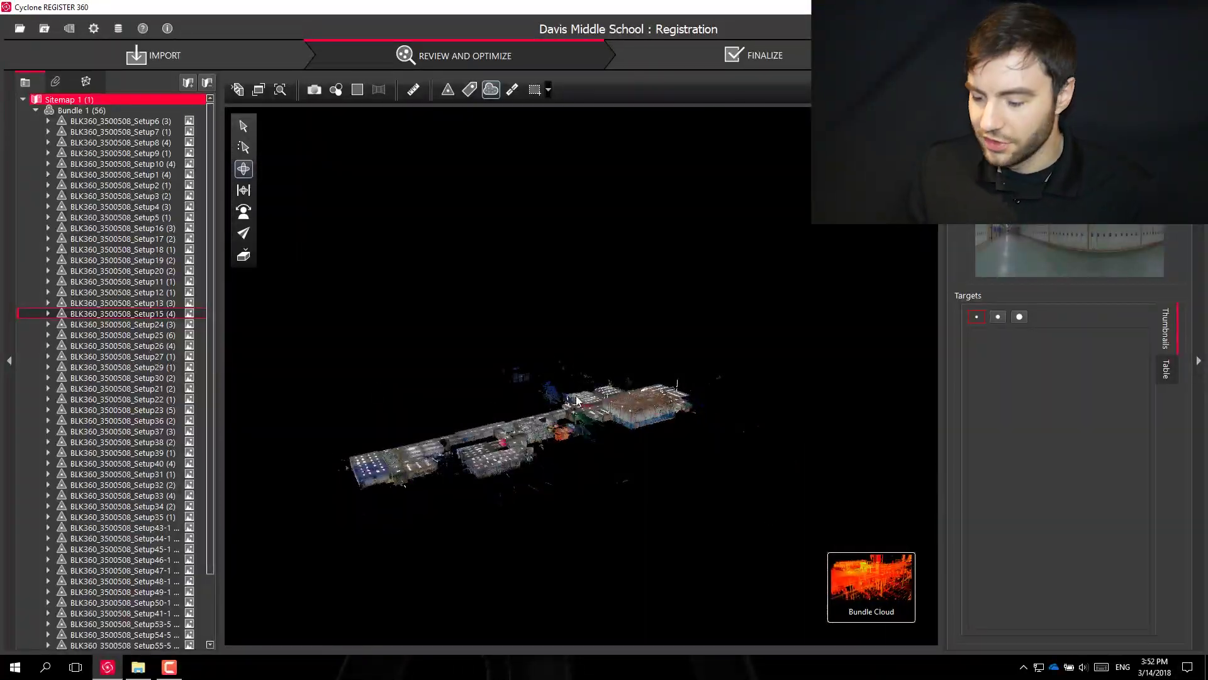
mouse_move(839, 586)
click(806, 595)
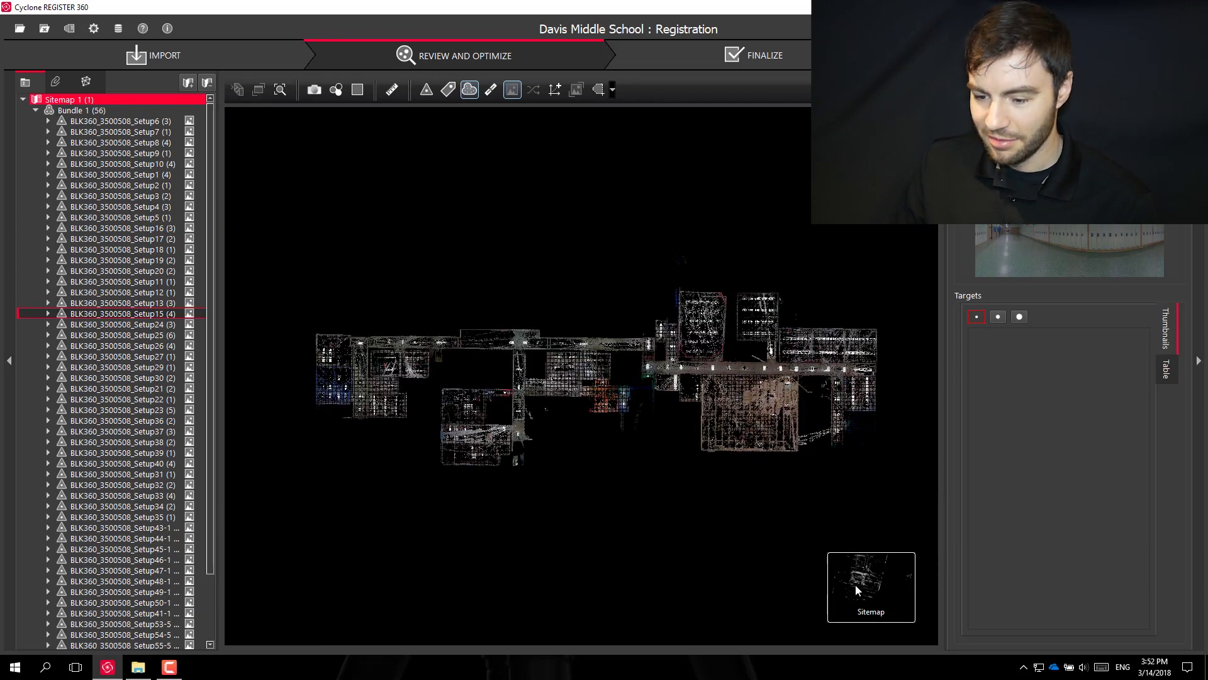
Open Bundle 1 in the TruSlicer and examine its slice around the central corridor junction.
mouse_move(884, 589)
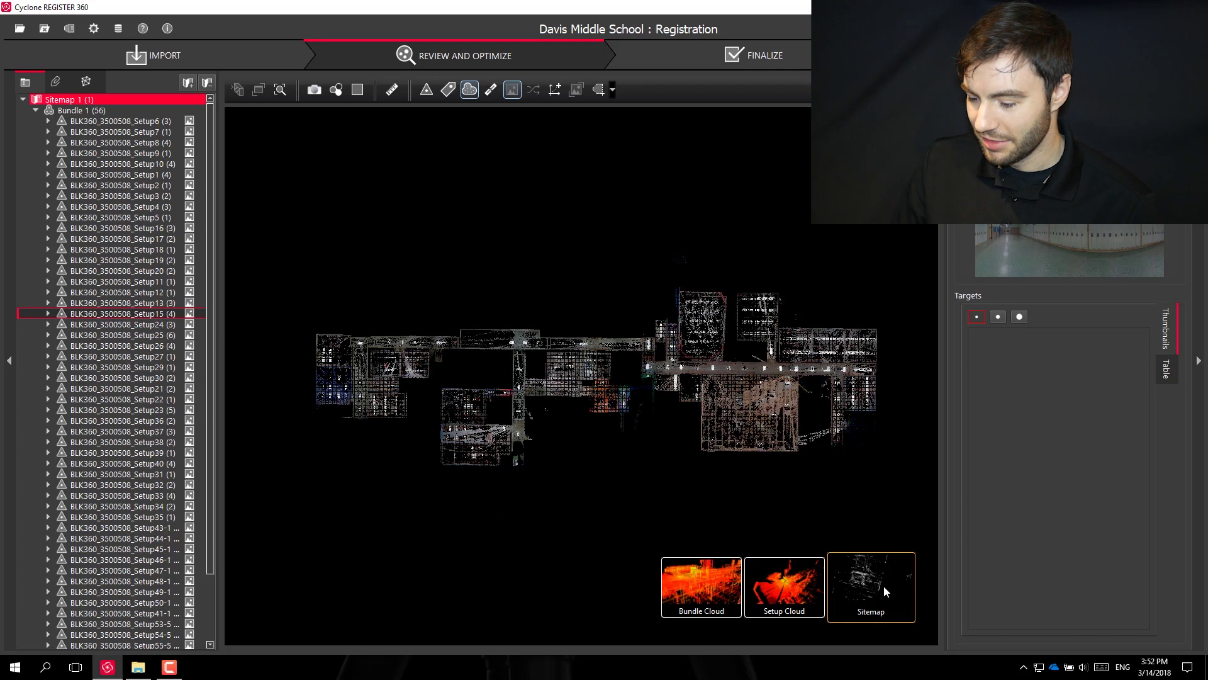
click(74, 111)
mouse_move(885, 585)
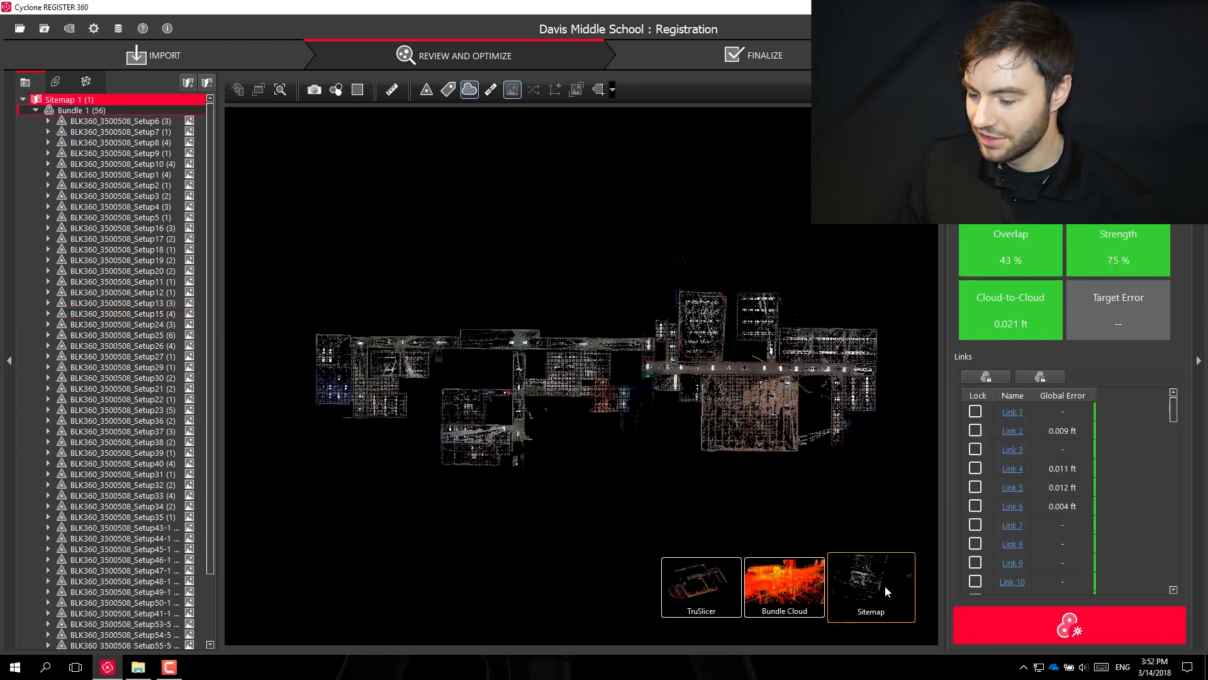
click(701, 587)
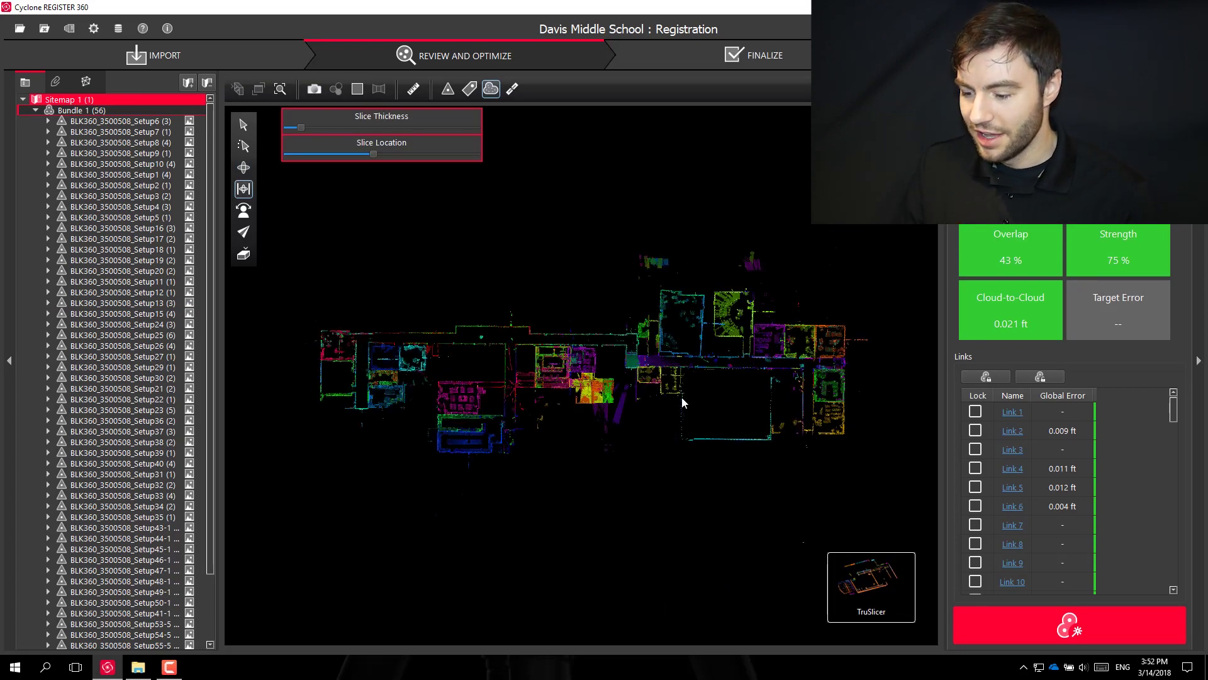
scroll(428, 420, up, 5)
scroll(428, 420, up, 8)
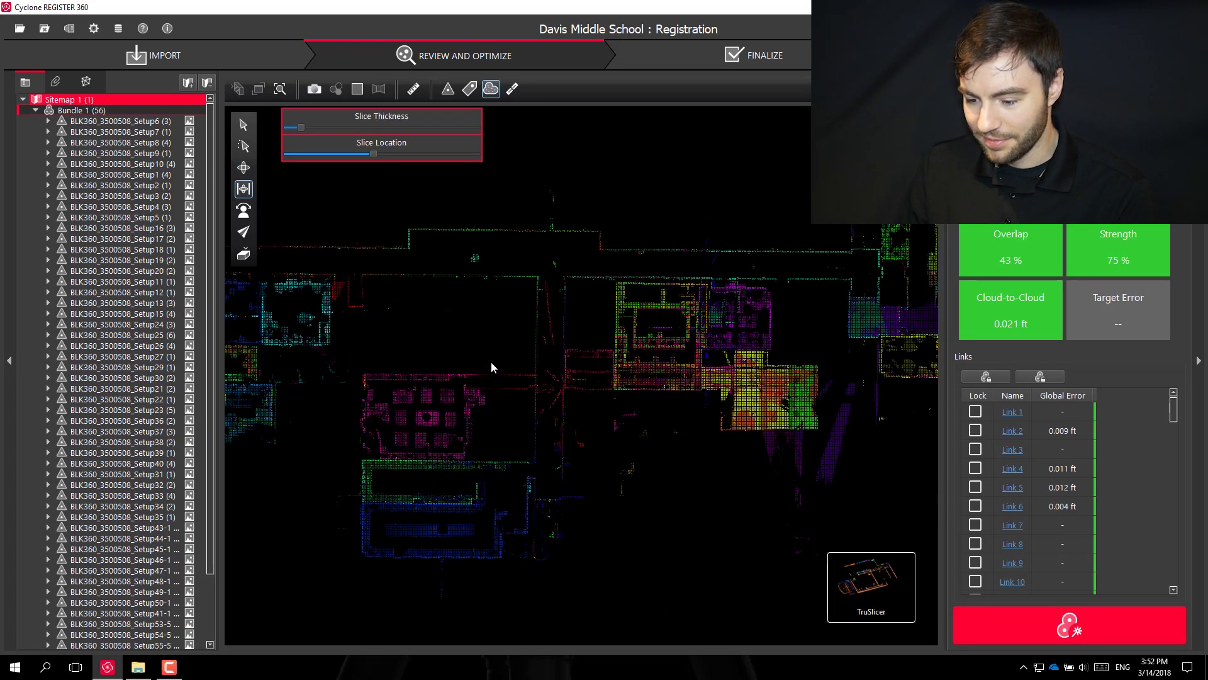
scroll(586, 164, up, 2)
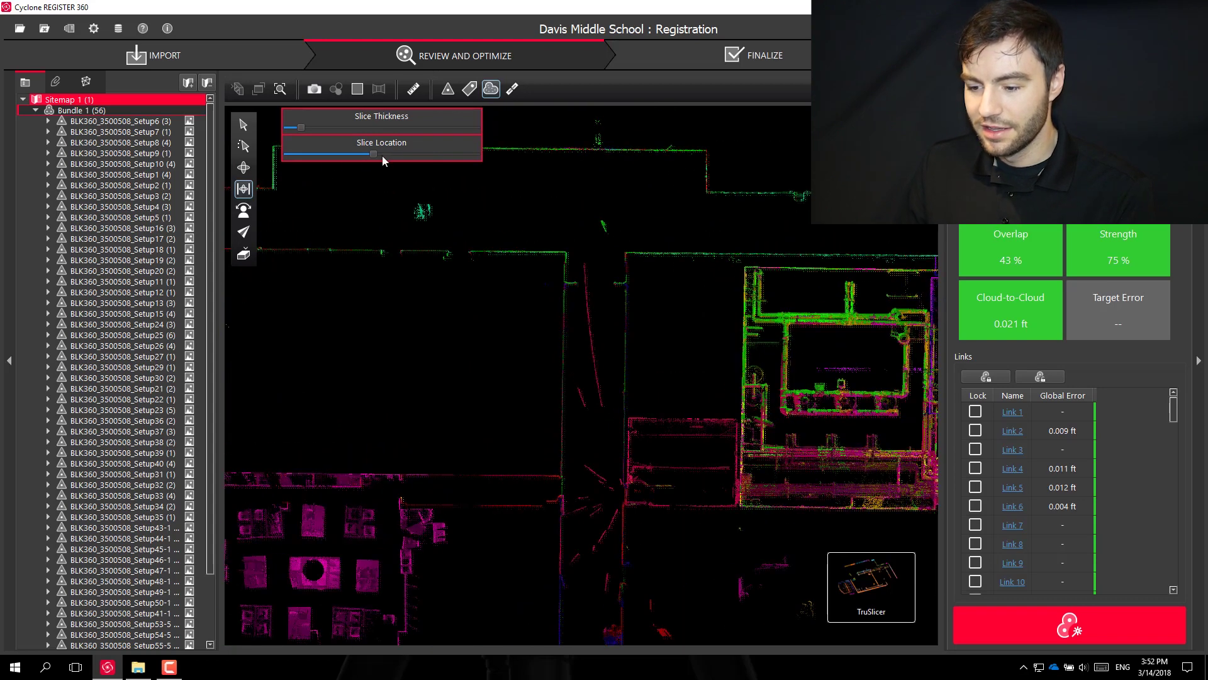
Adjust the TruSlicer slice location to compare different heights of the building, ending slightly below the initial position.
mouse_move(372, 153)
mouse_down()
mouse_move(392, 152)
mouse_move(375, 153)
mouse_up()
scroll(684, 270, down, 8)
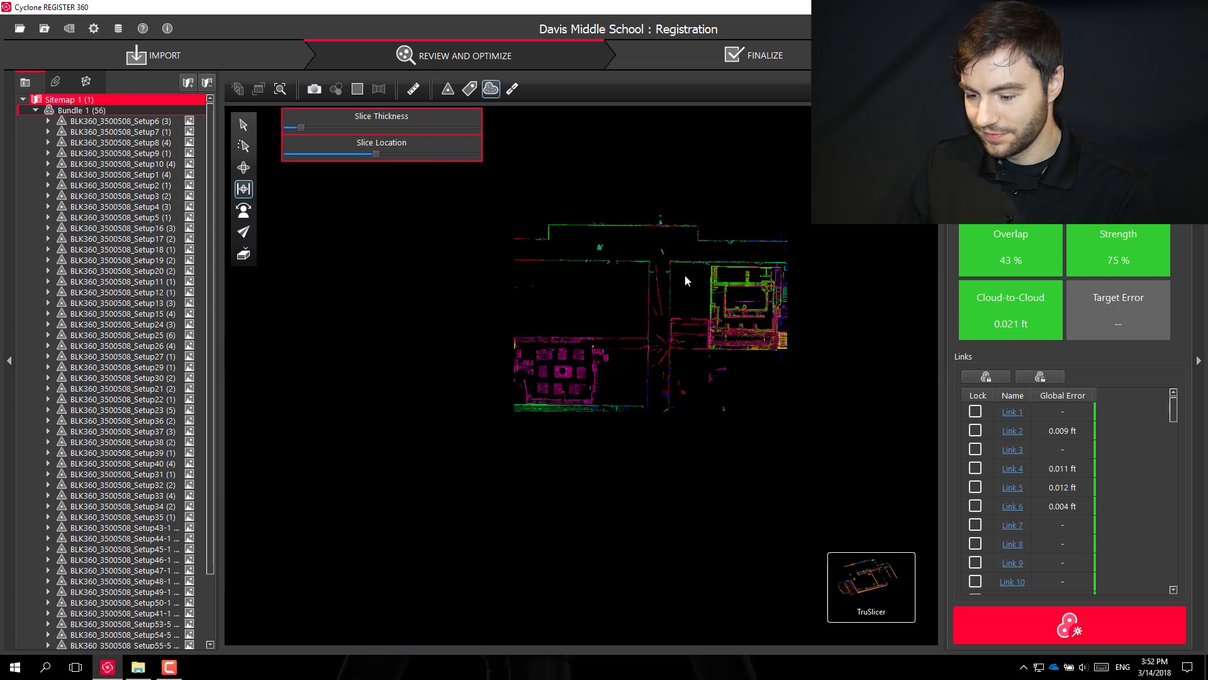
click(360, 154)
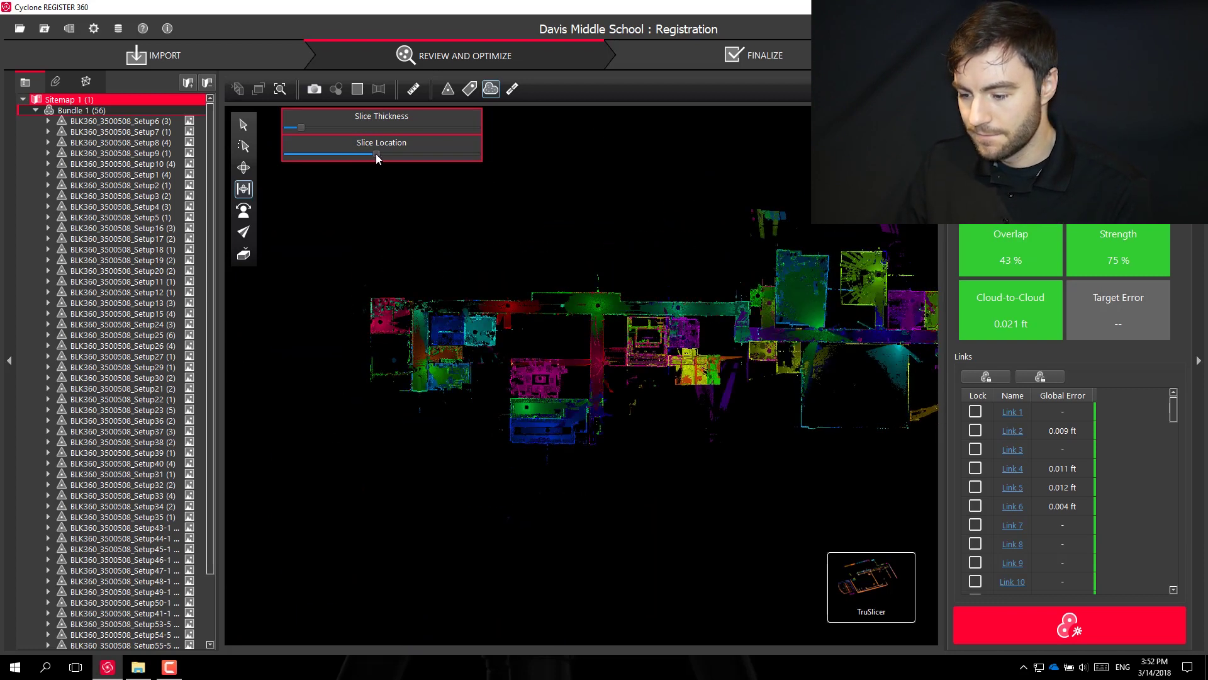
scroll(604, 376, up, 5)
drag(357, 157, 369, 158)
Examine the sliced corridor walls, classroom furniture and room corners closely for alignment between the coloured setups.
scroll(722, 319, up, 5)
scroll(644, 432, up, 5)
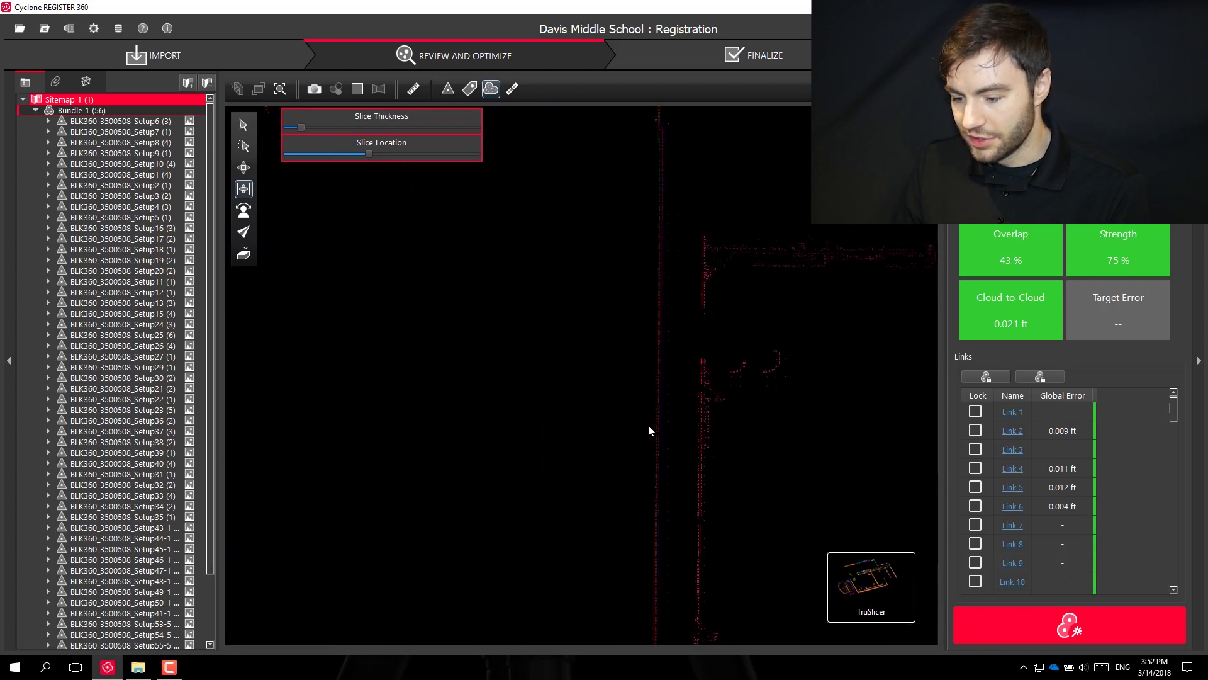
scroll(658, 408, down, 6)
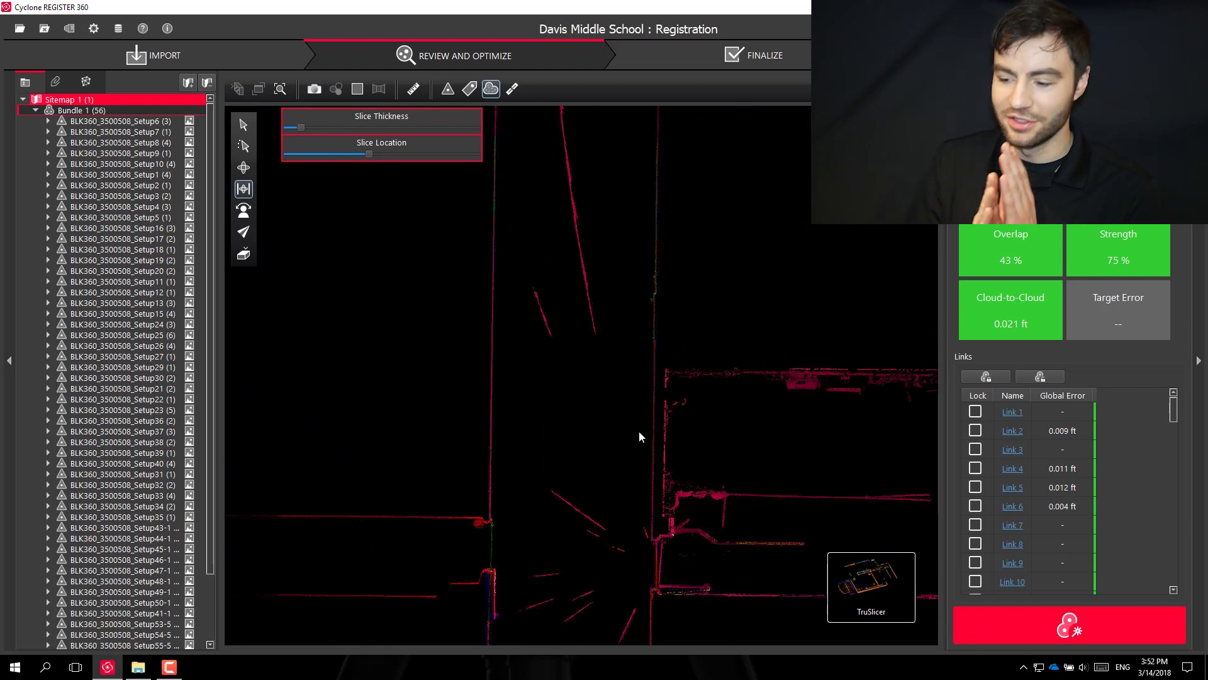
scroll(635, 432, down, 5)
scroll(724, 406, up, 8)
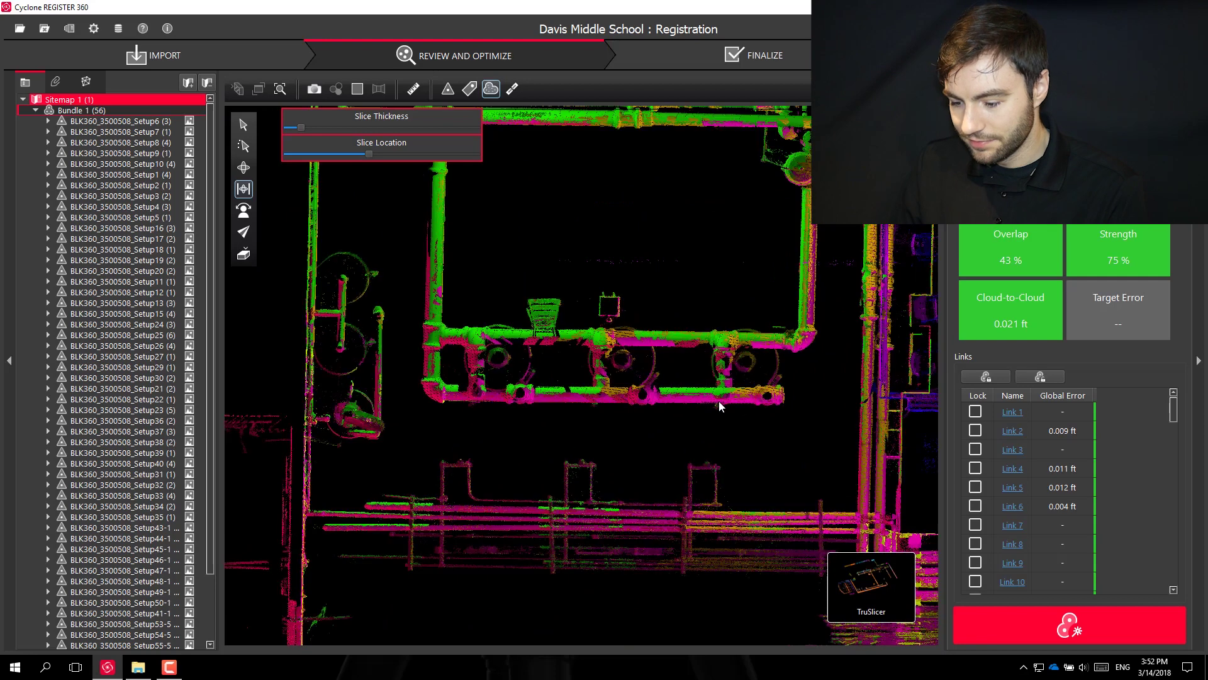
scroll(719, 402, down, 5)
scroll(617, 293, up, 10)
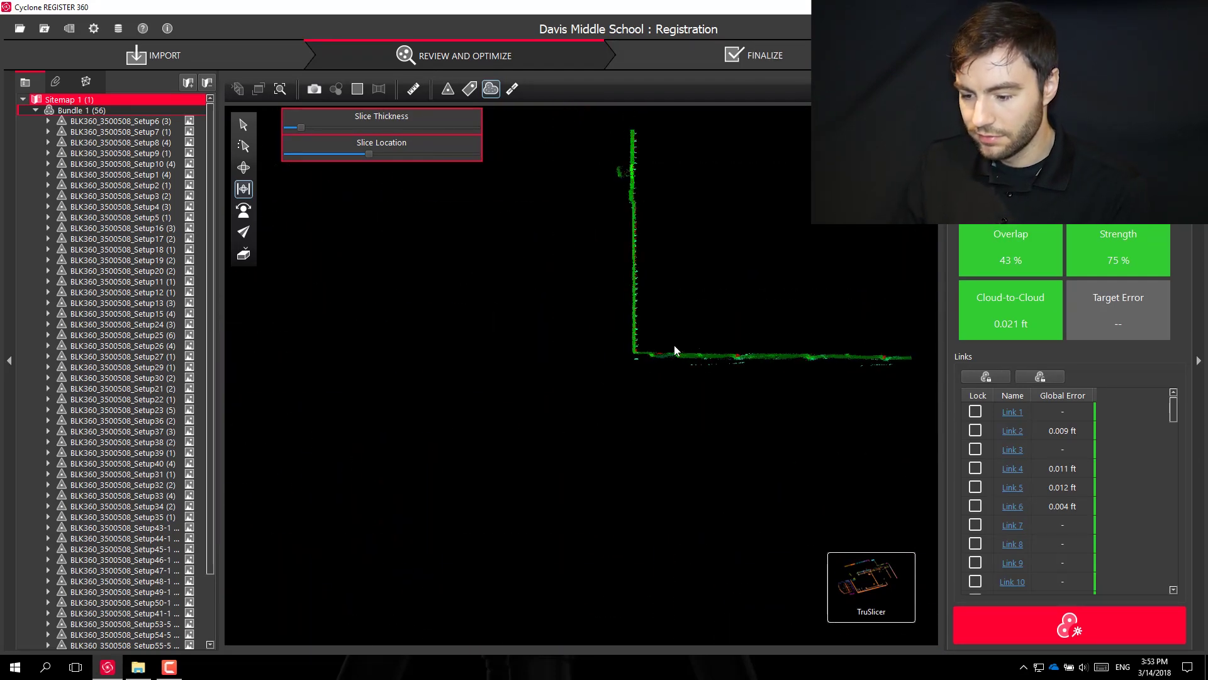
scroll(674, 351, down, 5)
Return from the TruSlicer to the sitemap and open Bundle 1's cloud to view the whole building in 3D.
mouse_move(749, 609)
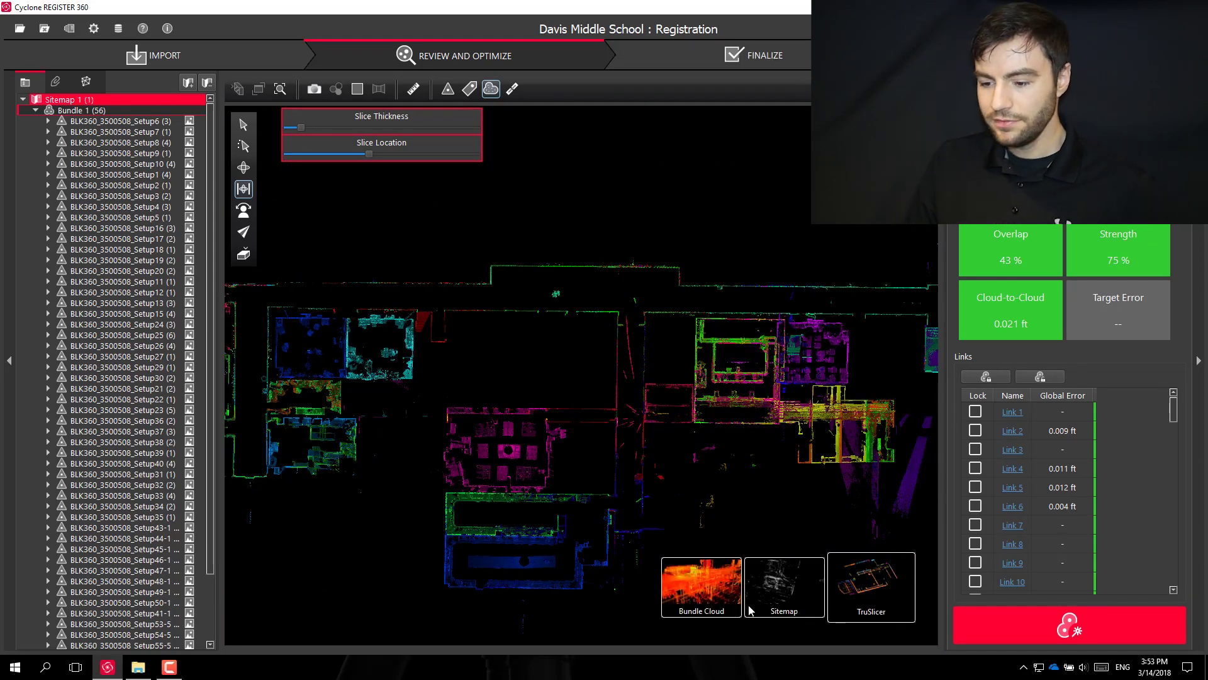
click(785, 584)
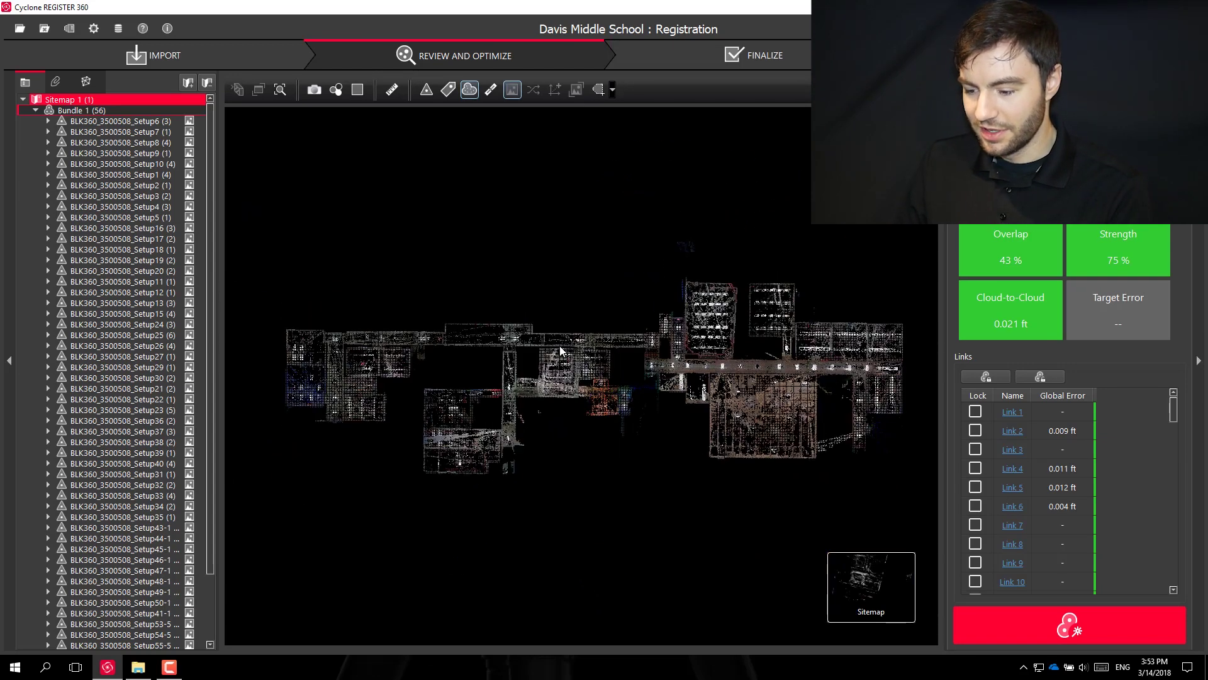
drag(600, 354, 600, 347)
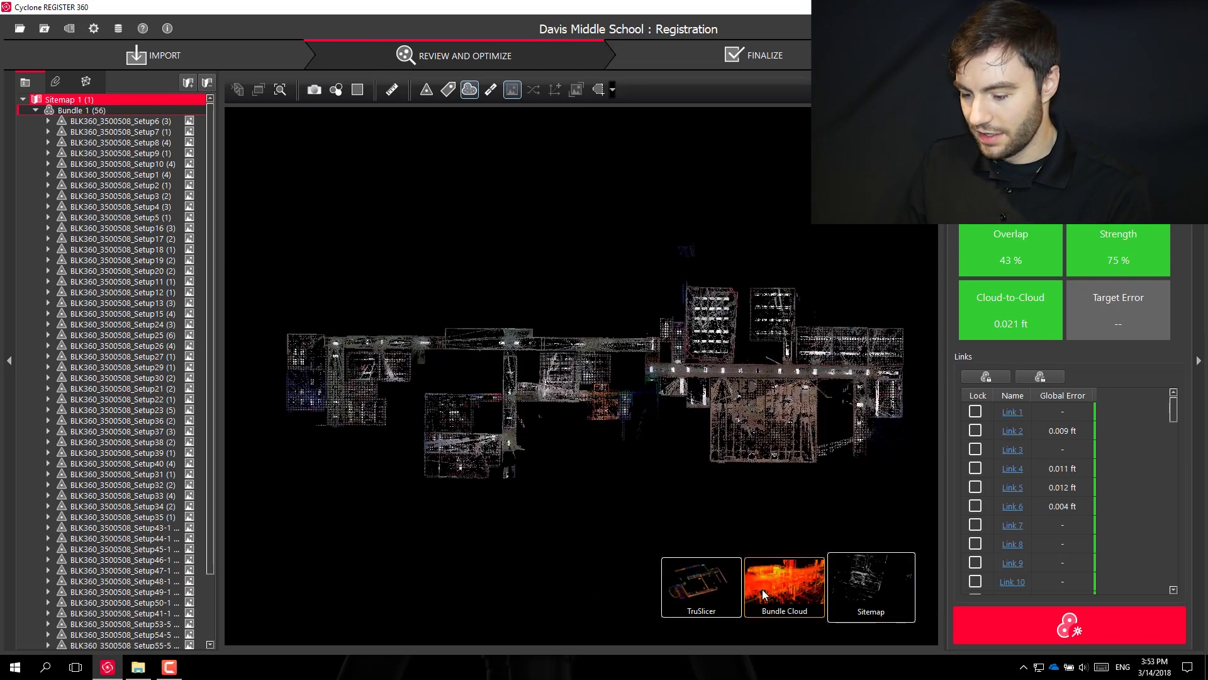
click(763, 589)
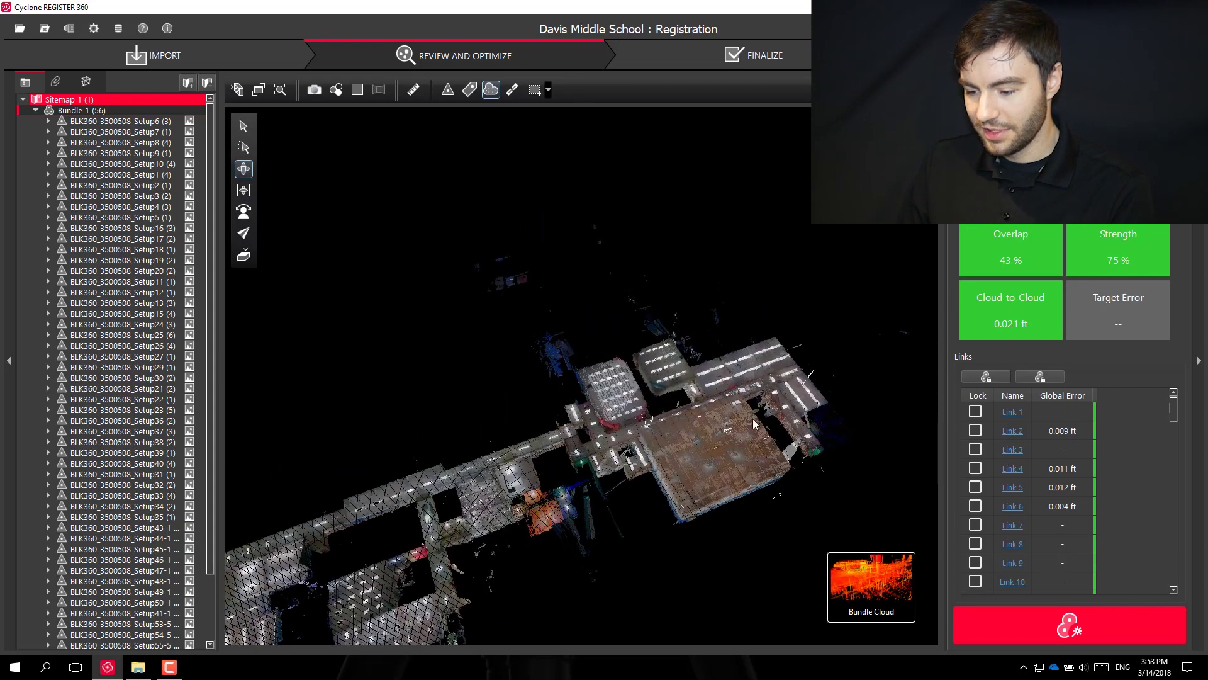
scroll(884, 374, down, 5)
scroll(859, 365, up, 5)
middle_drag(858, 364, 790, 307)
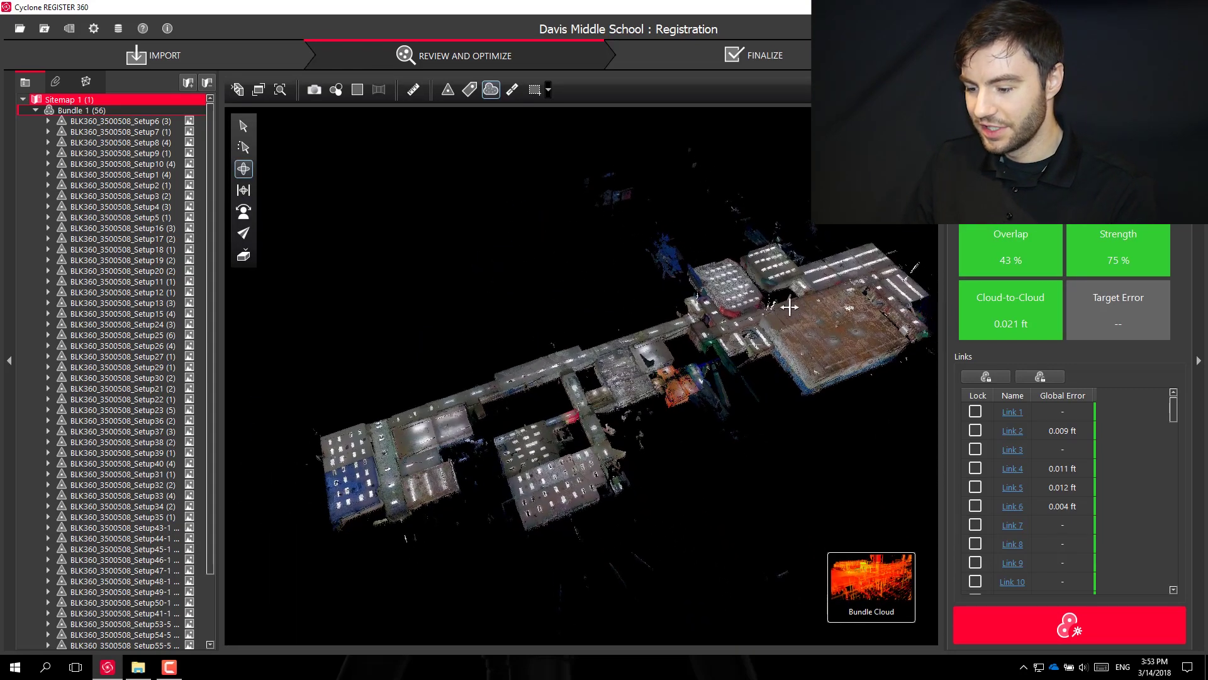
drag(789, 307, 758, 304)
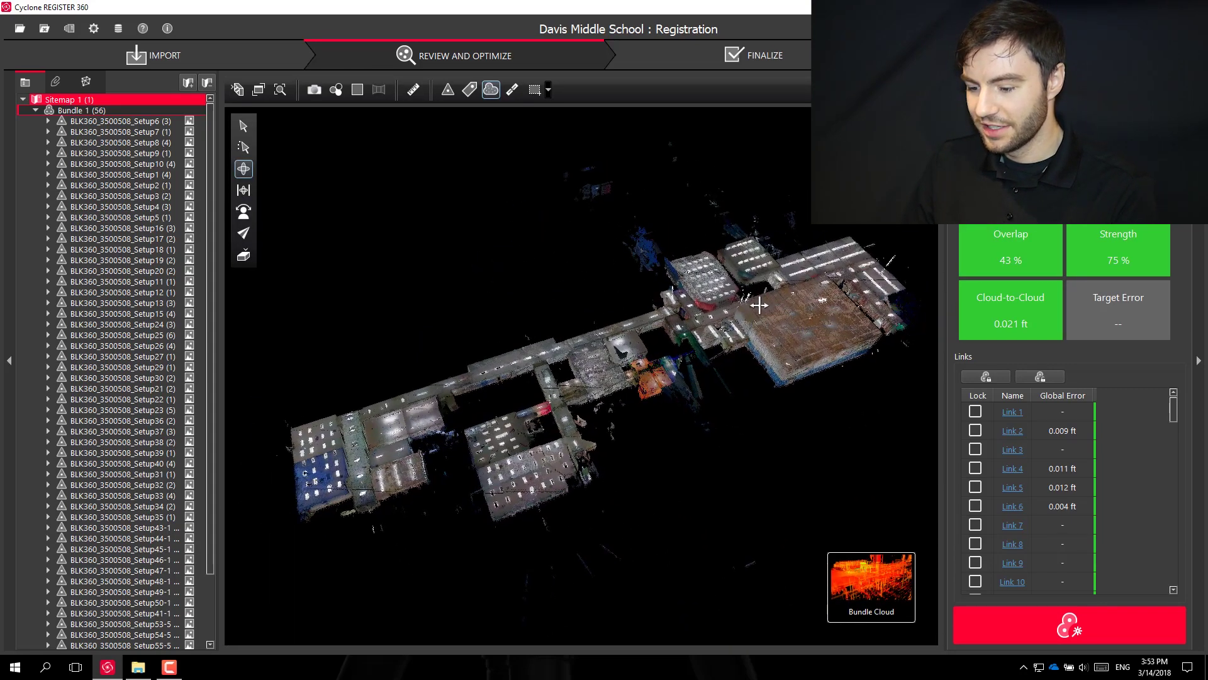
Save the 3D overview of the whole building cloud as an asset named View 1.
click(316, 90)
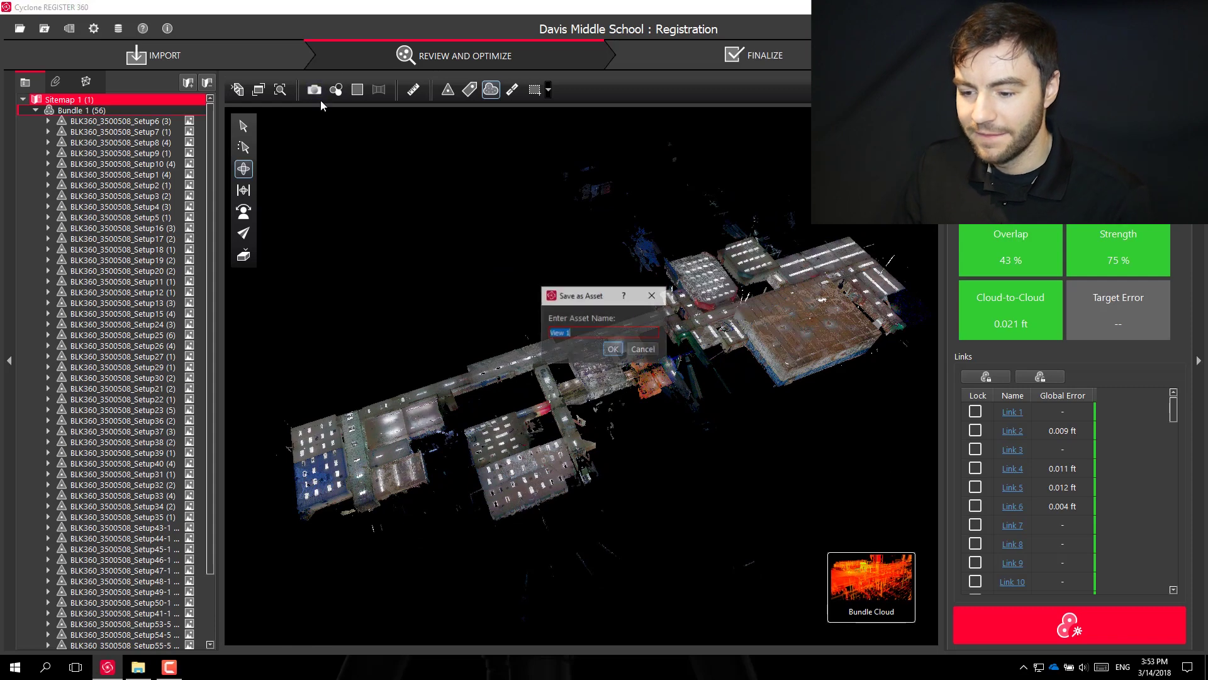
click(613, 350)
Frame the gym wall with the basketball hoop, scoreboard and bee logo inside the bundle cloud and save the view as Basketball Court.
mouse_move(899, 564)
scroll(761, 326, up, 10)
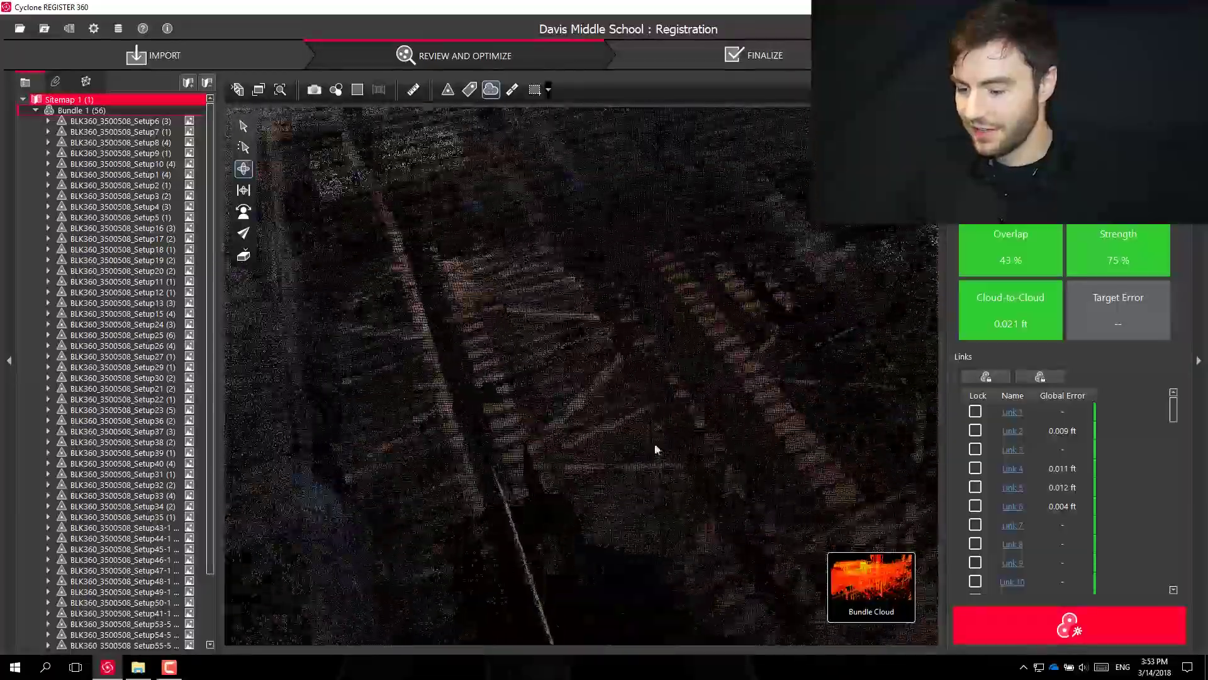
drag(655, 449, 607, 205)
scroll(605, 203, up, 3)
drag(578, 383, 679, 392)
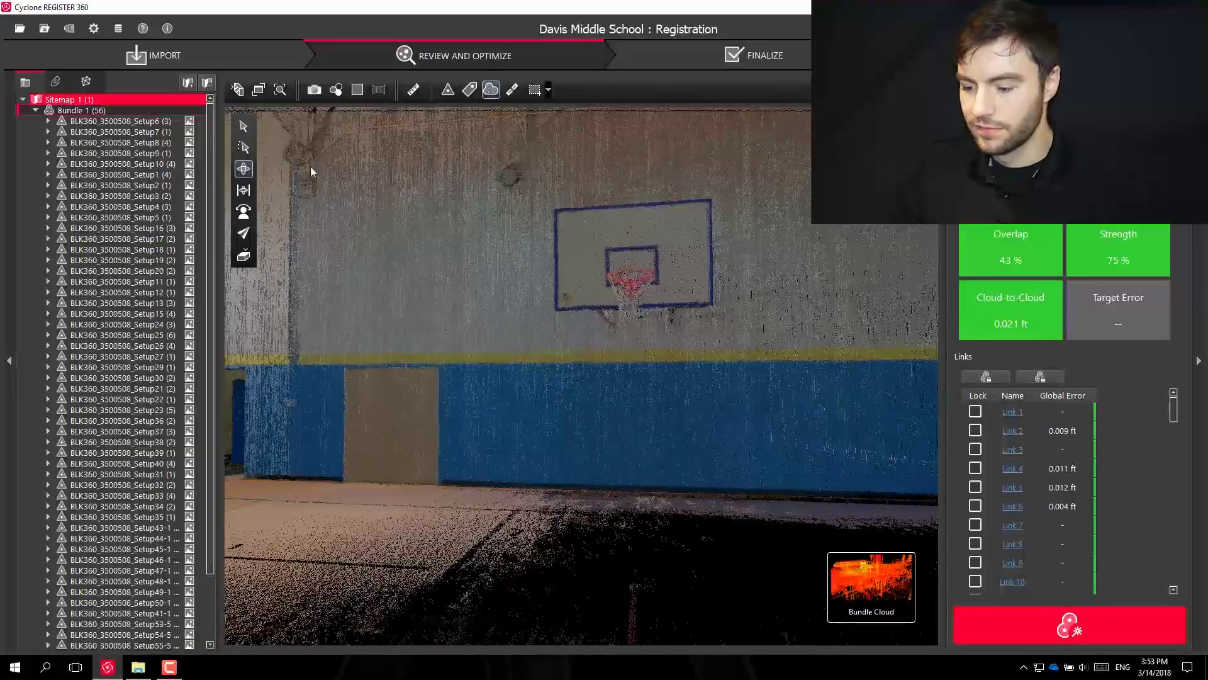
middle_drag(466, 271, 531, 396)
drag(621, 267, 596, 279)
scroll(623, 289, down, 3)
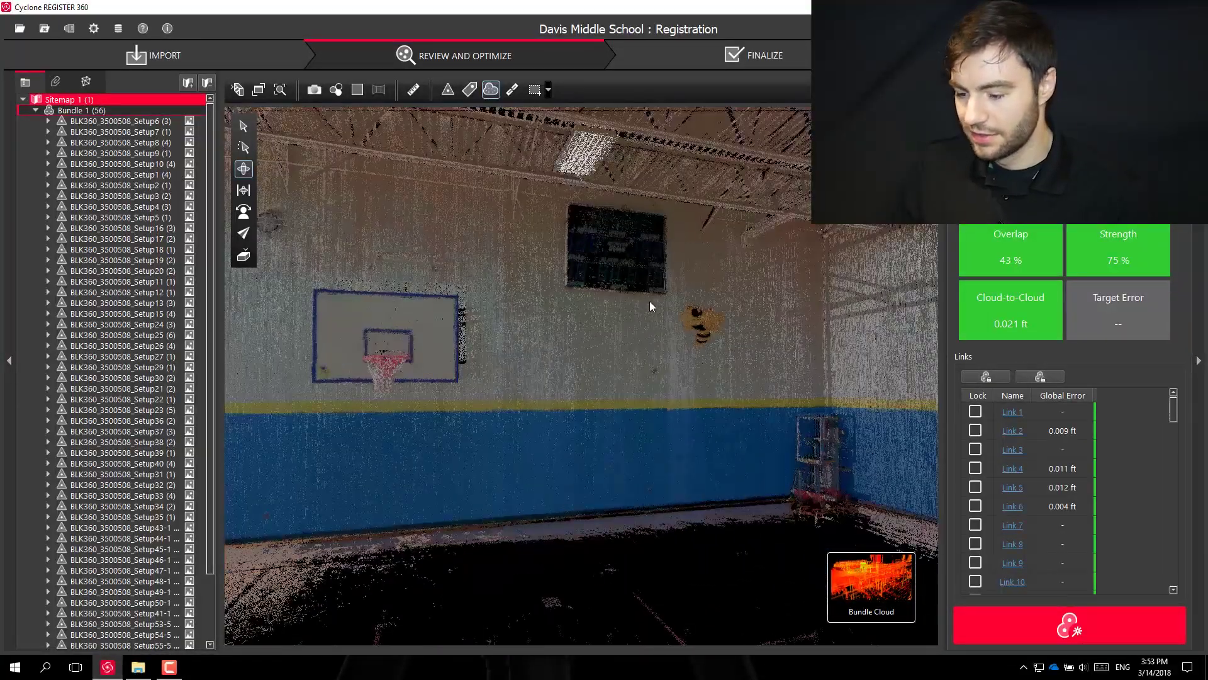
click(313, 90)
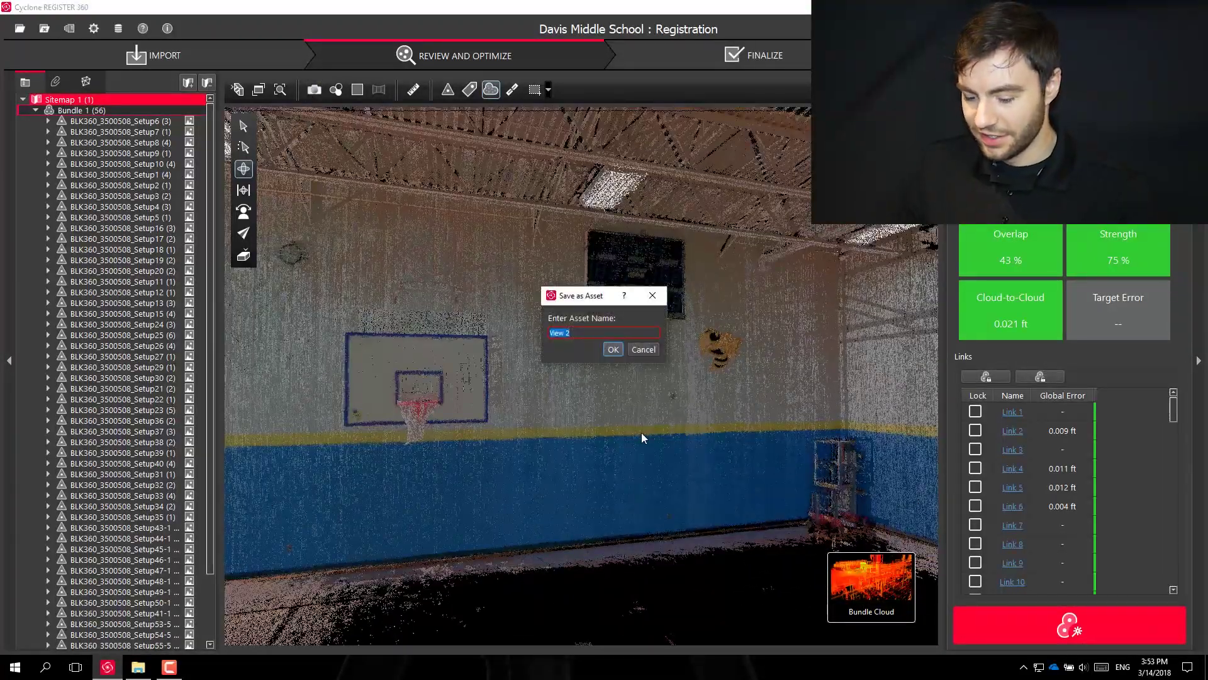
text(Basketball Court)
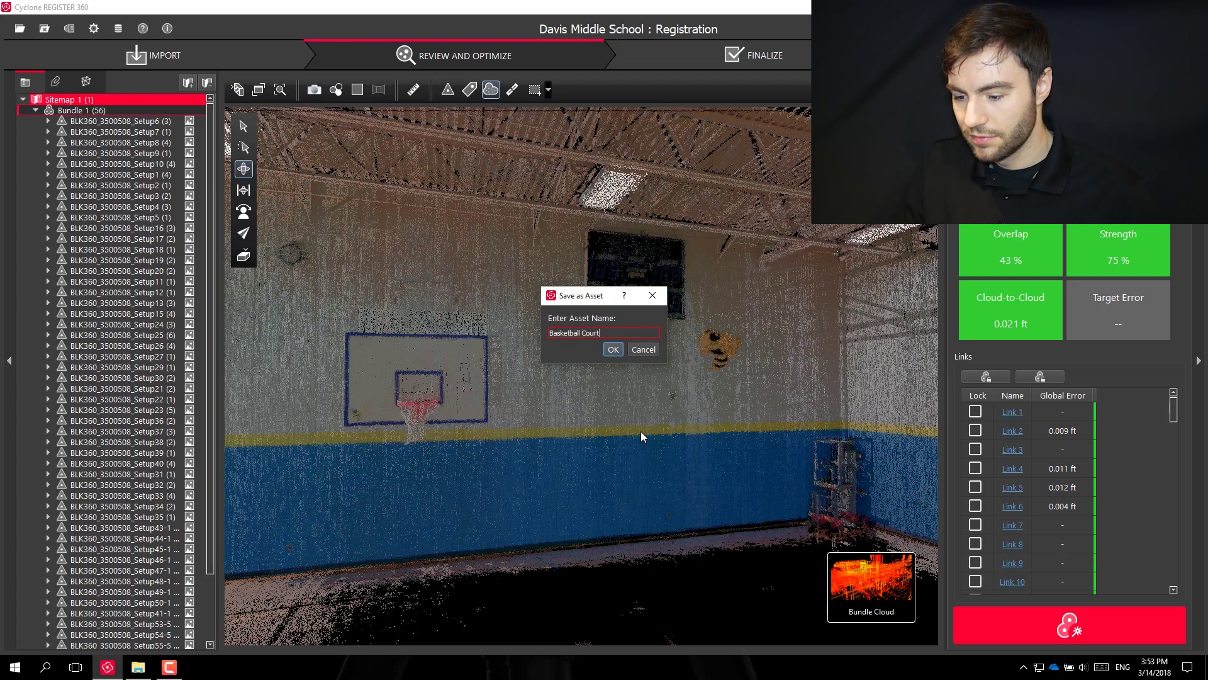
key(Return)
Return to the sitemap and set the saved Basketball Court view as the project thumbnail.
click(781, 590)
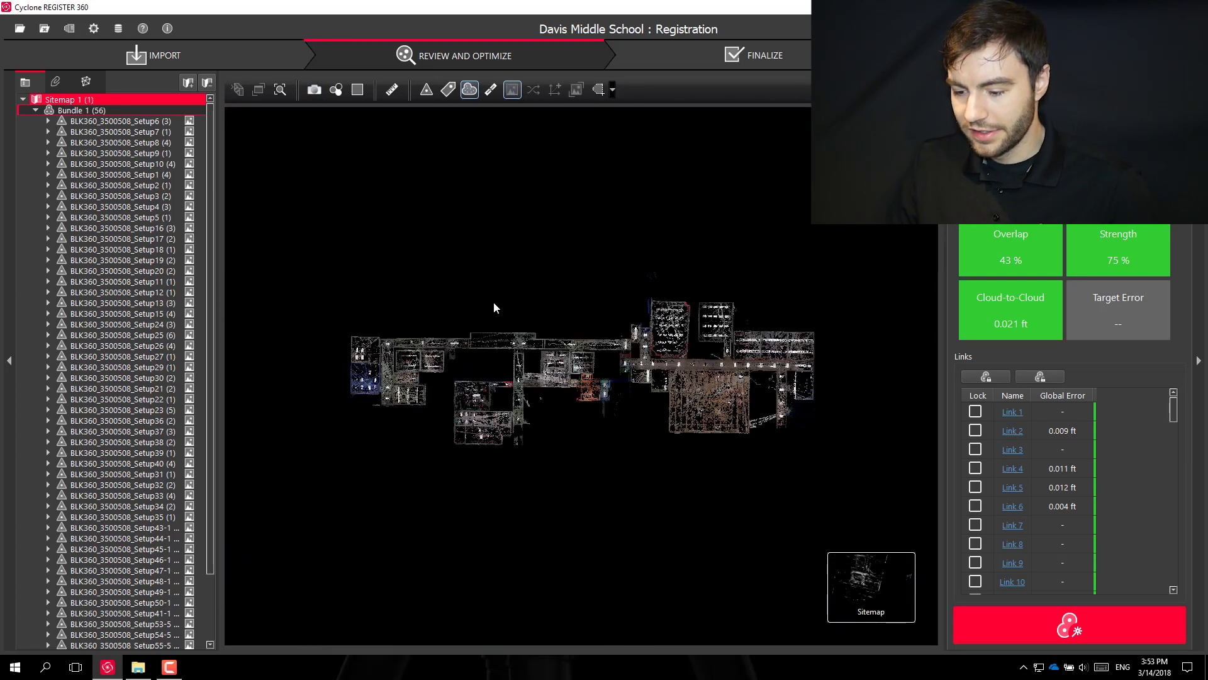
scroll(478, 300, up, 2)
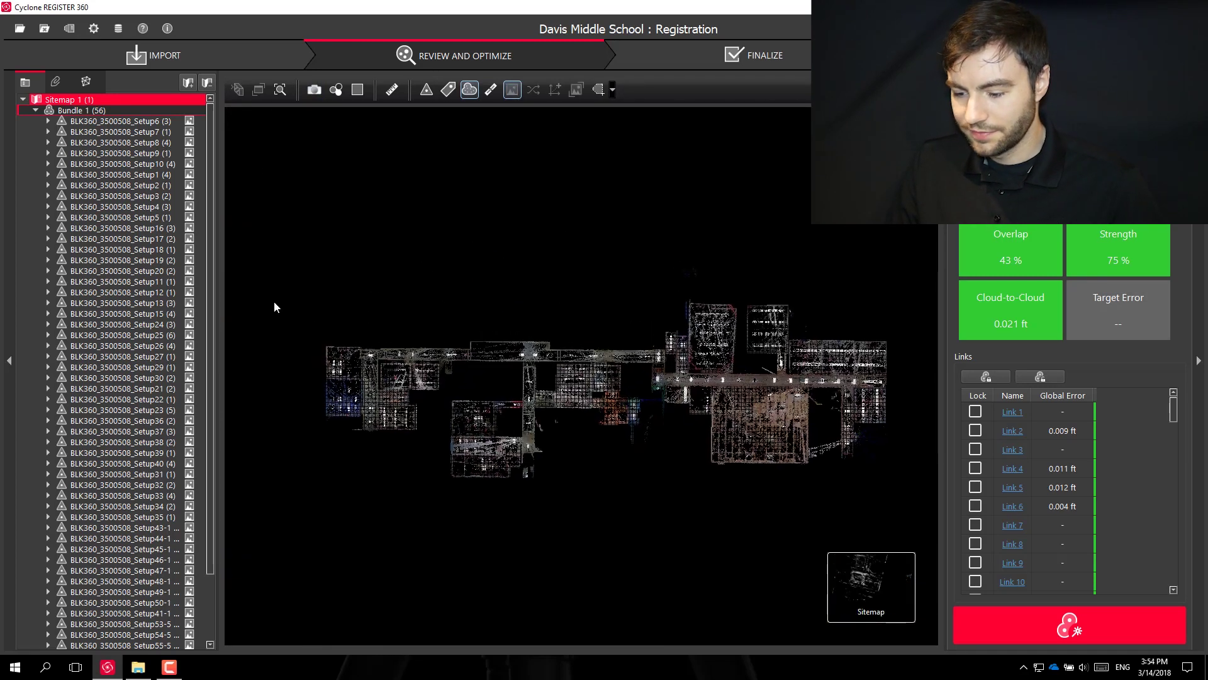
click(58, 83)
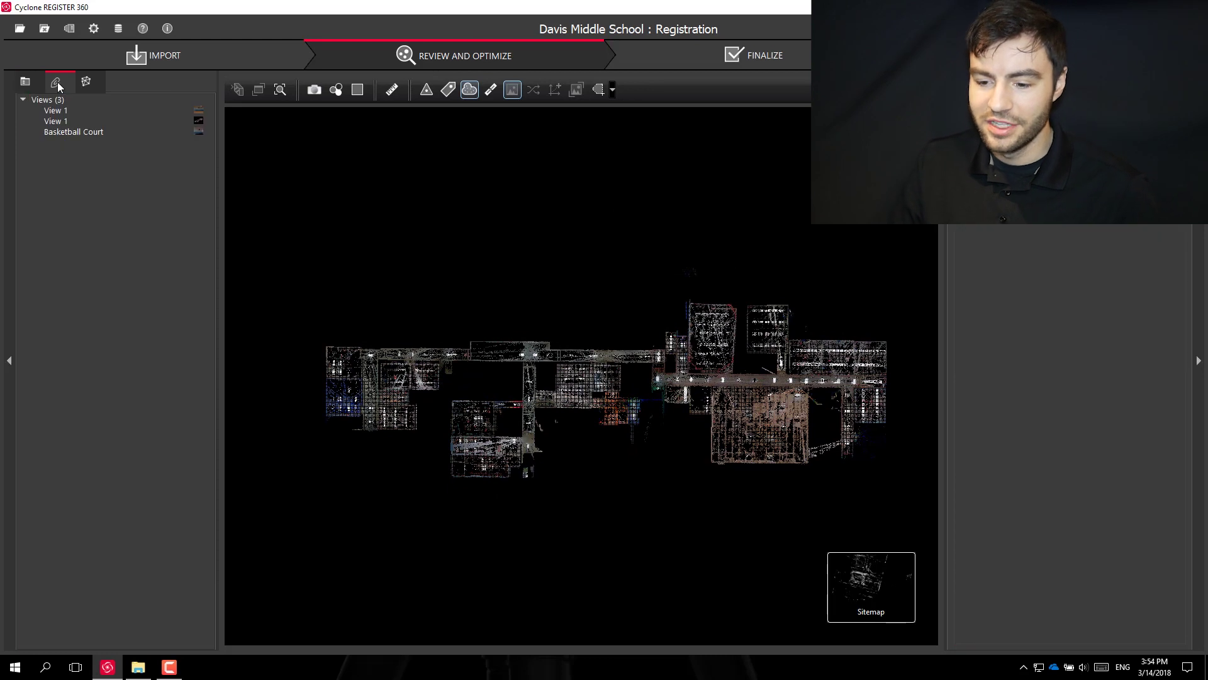
right_click(86, 132)
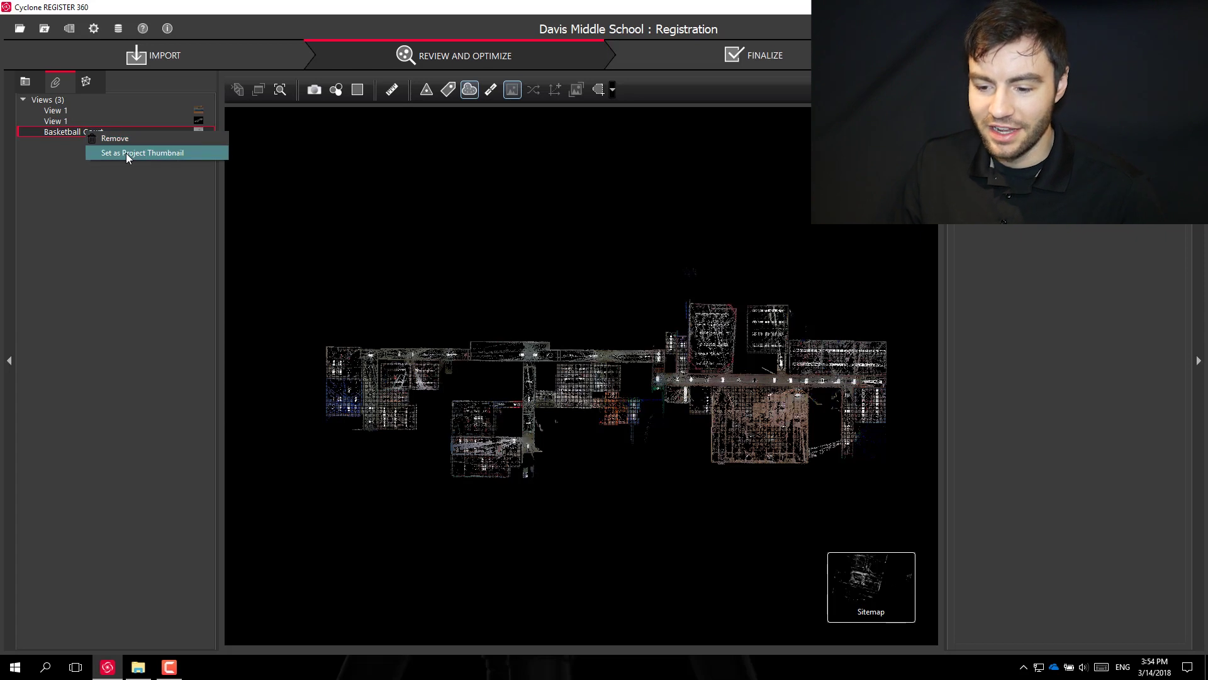
click(126, 153)
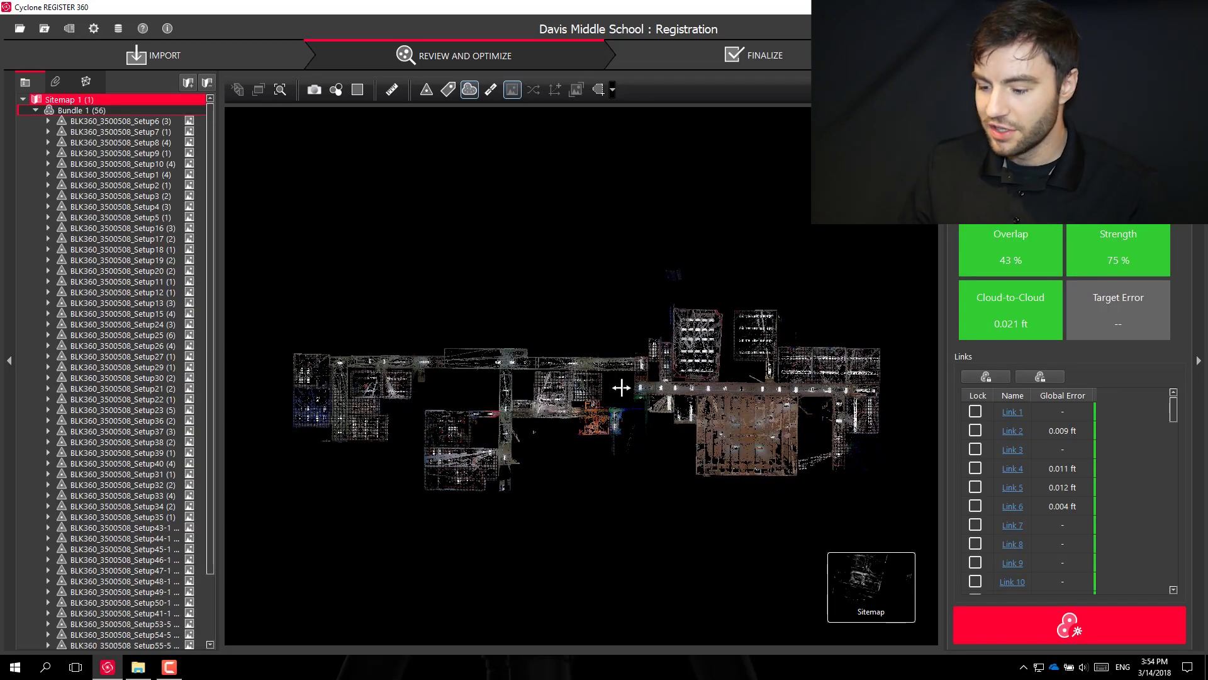
Finalize the registration, framing the whole school in the Sitemap 1 view and accepting it for the report.
click(735, 55)
scroll(667, 399, up, 3)
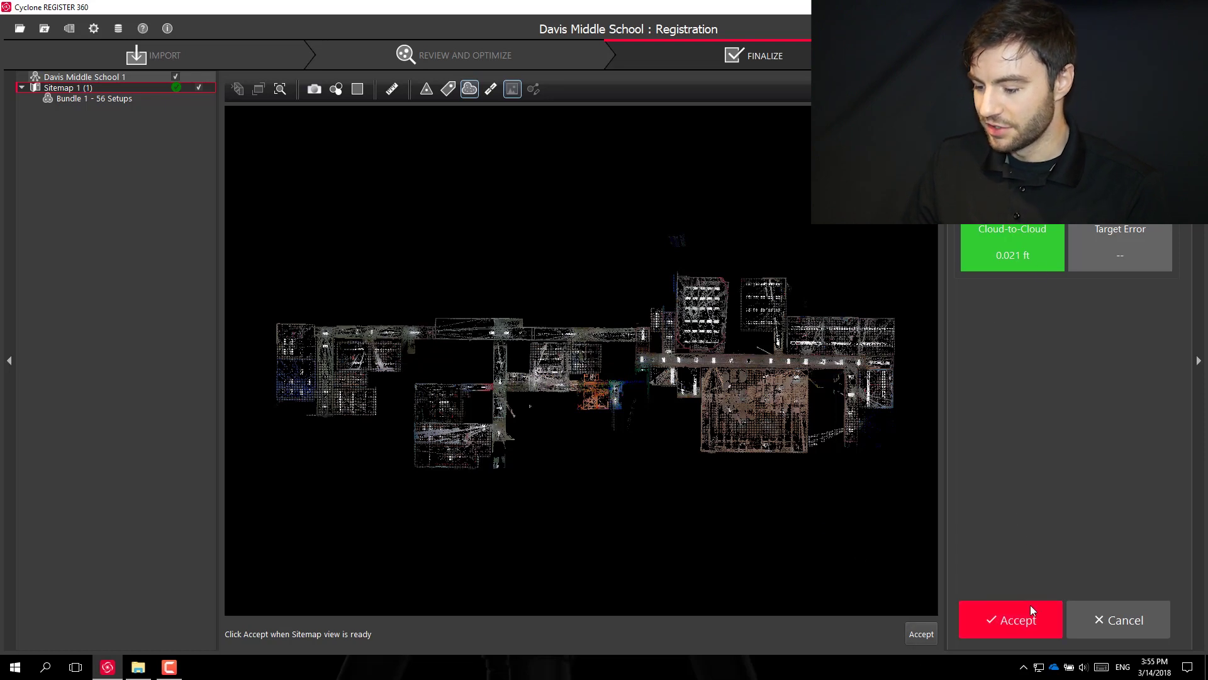
click(1031, 608)
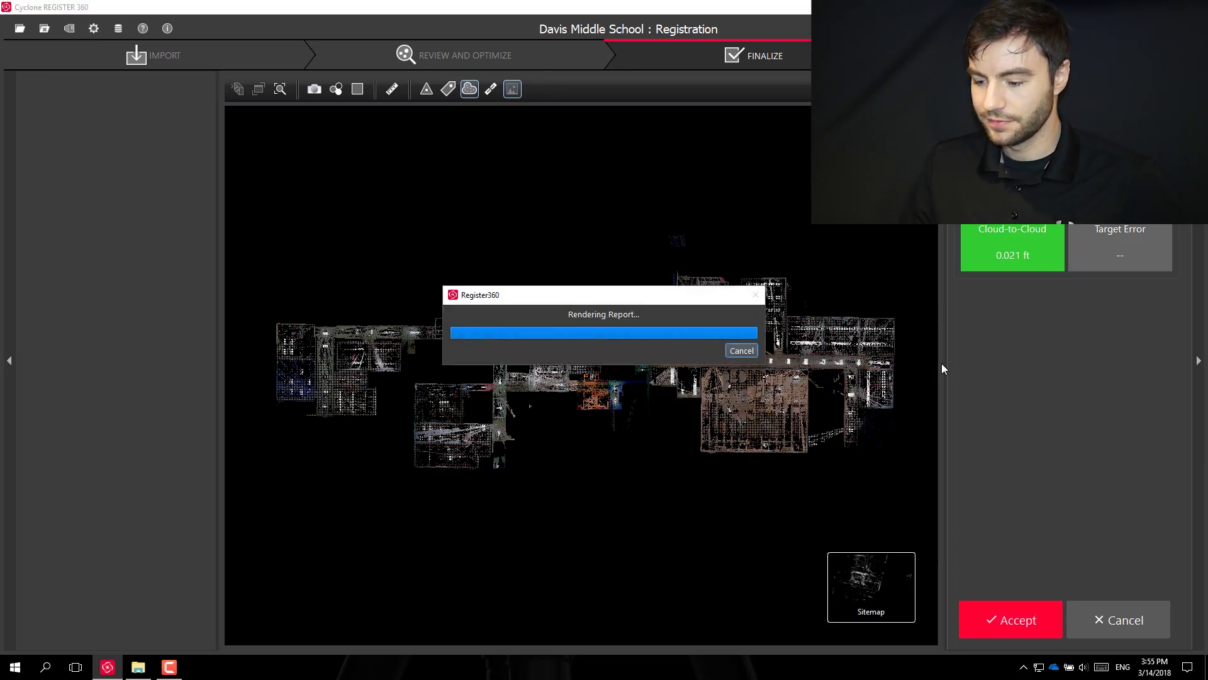